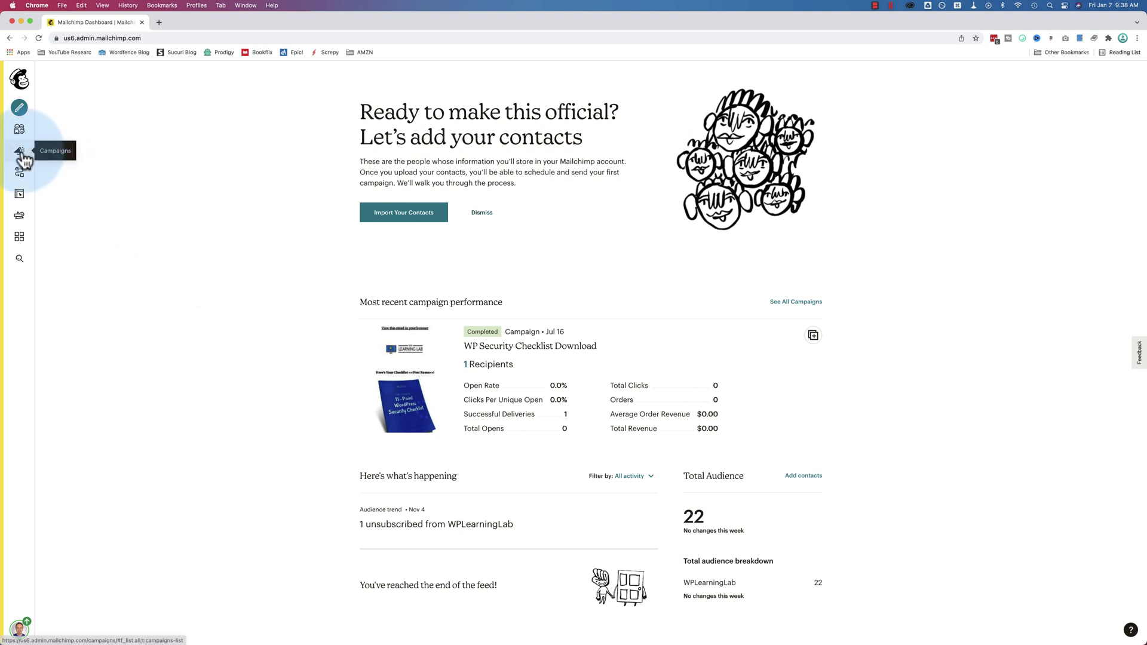
# Open the pre-built 'Recover lost customers' journey from the automations area
pyautogui.click(21, 175)
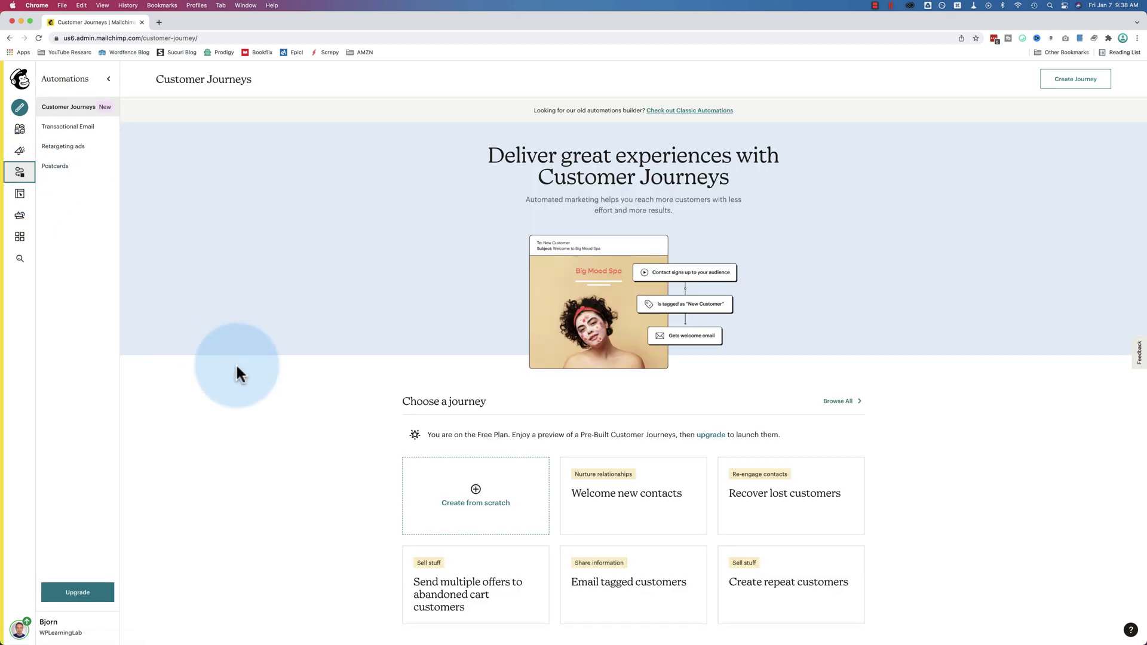
pyautogui.scroll(-1, 237, 374)
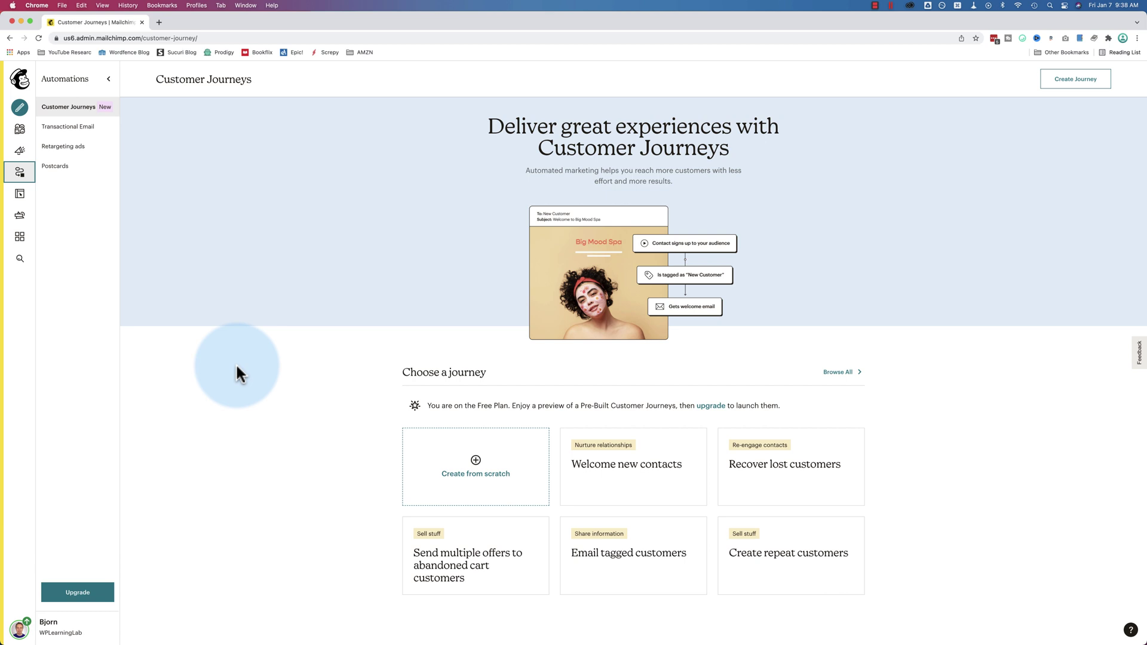
pyautogui.scroll(-3, 236, 367)
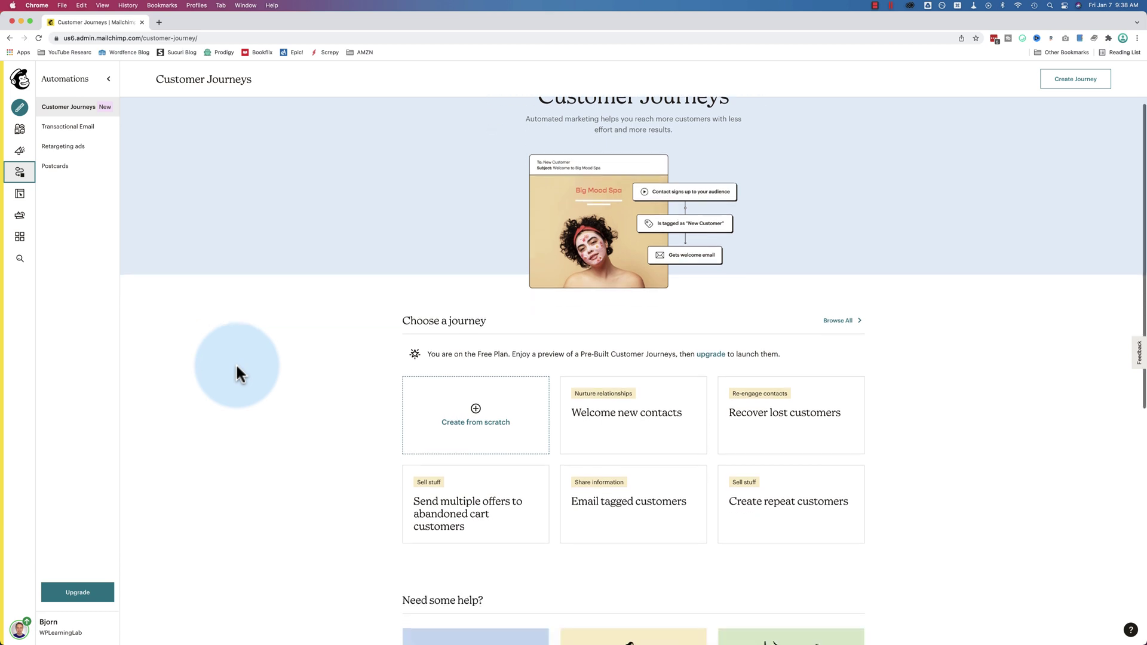
pyautogui.click(782, 404)
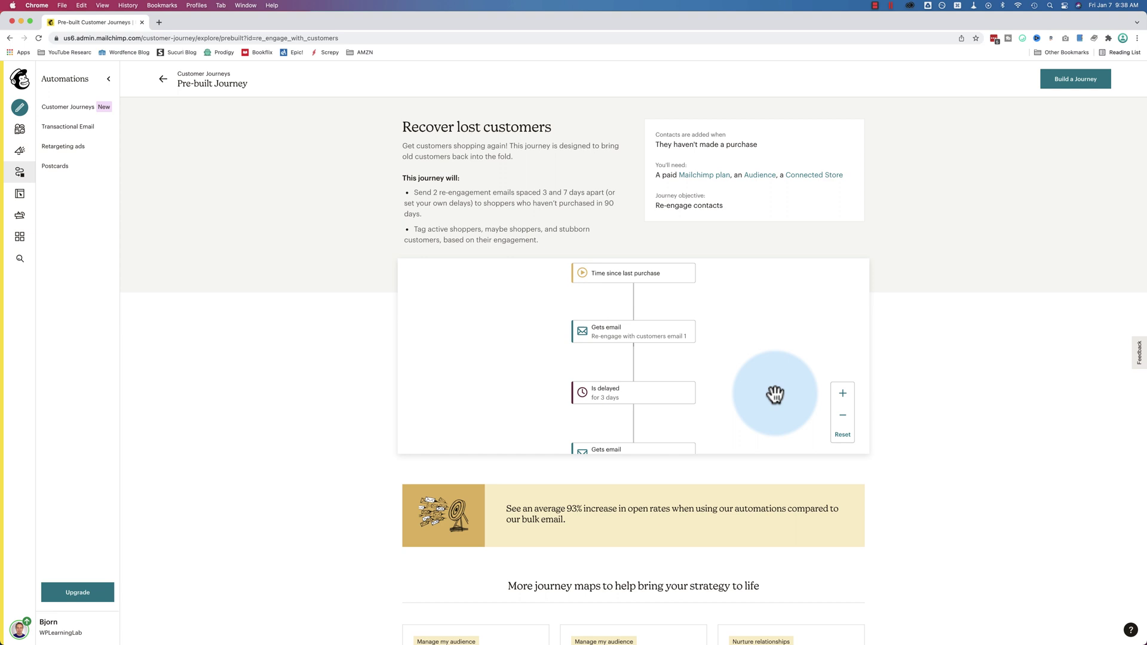
# Pan around the journey diagram to inspect its email, delay and tagging steps
pyautogui.scroll(-5, 649, 269)
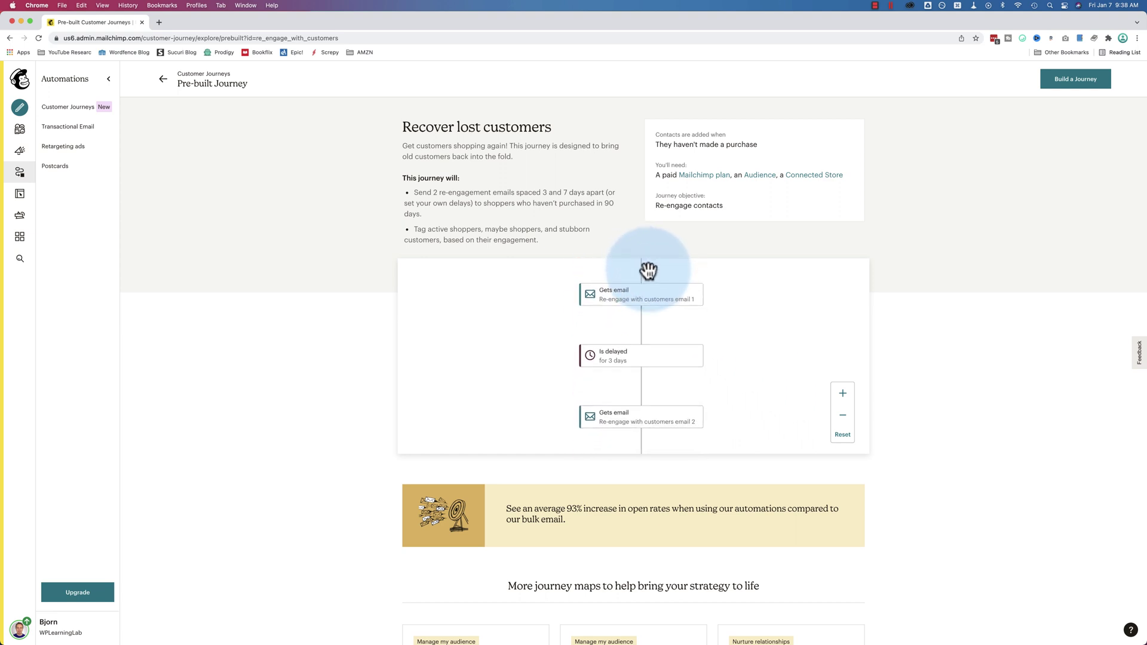
pyautogui.scroll(-6, 648, 271)
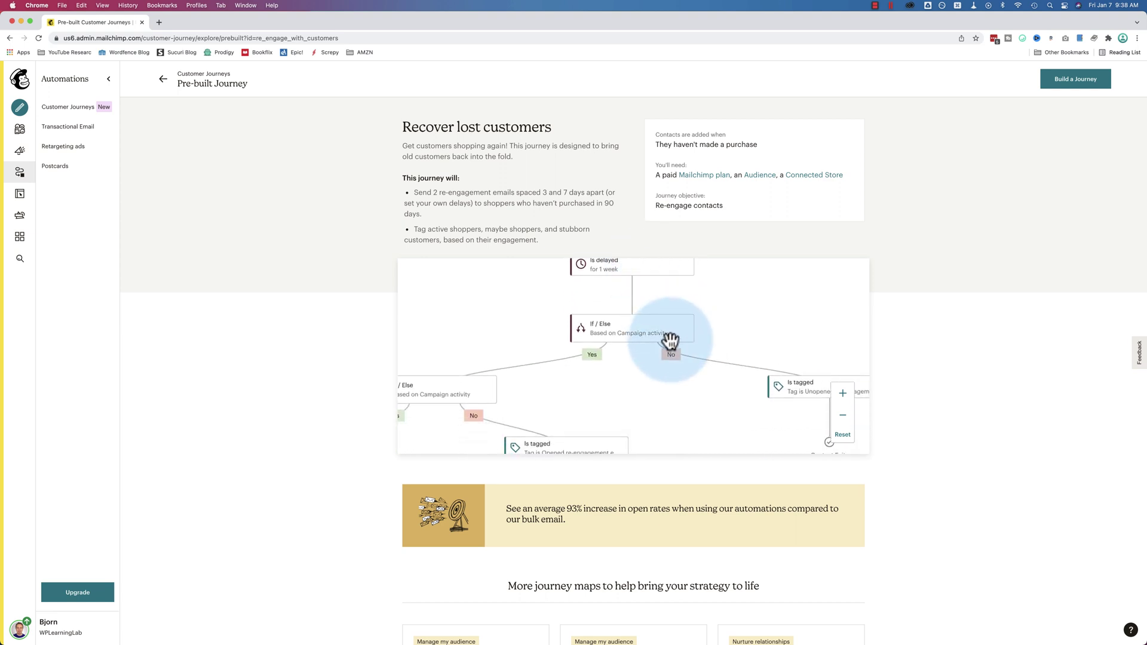
pyautogui.hscroll(-5, 628, 366)
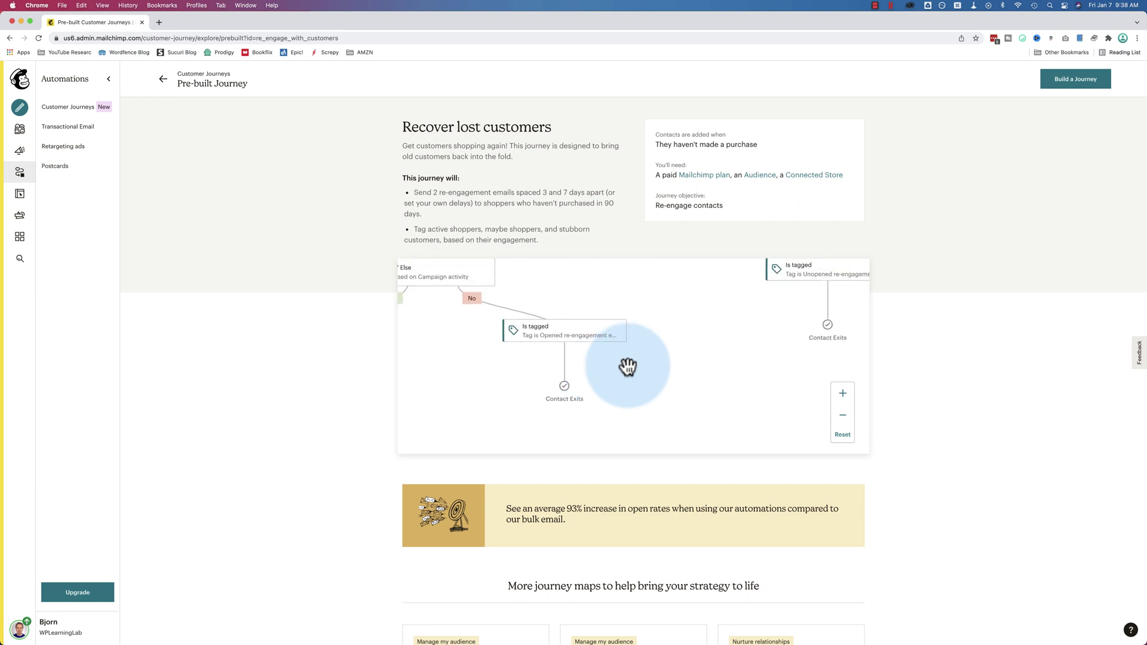
pyautogui.hscroll(5, 628, 366)
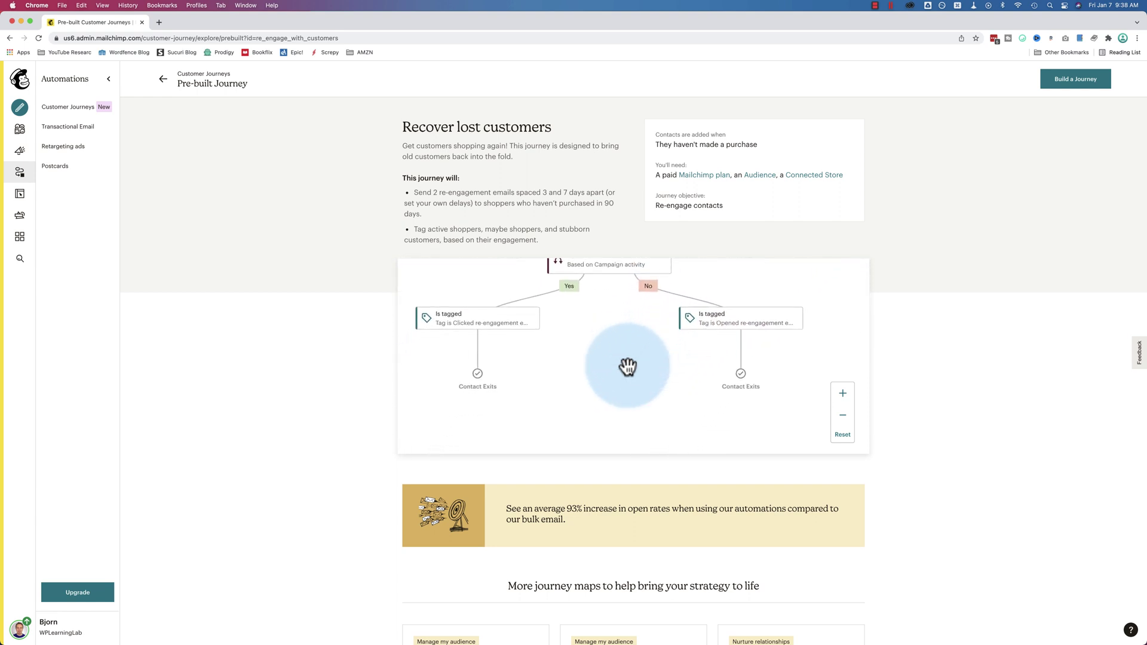
pyautogui.scroll(8, 628, 366)
pyautogui.scroll(5, 628, 366)
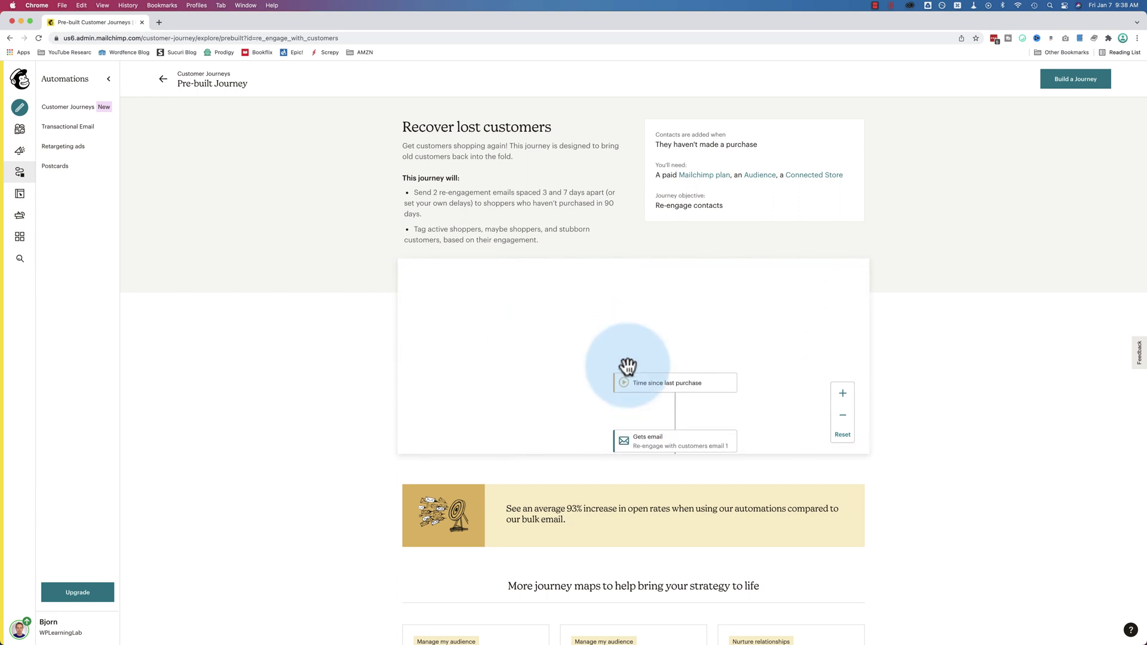
pyautogui.hscroll(2, 628, 366)
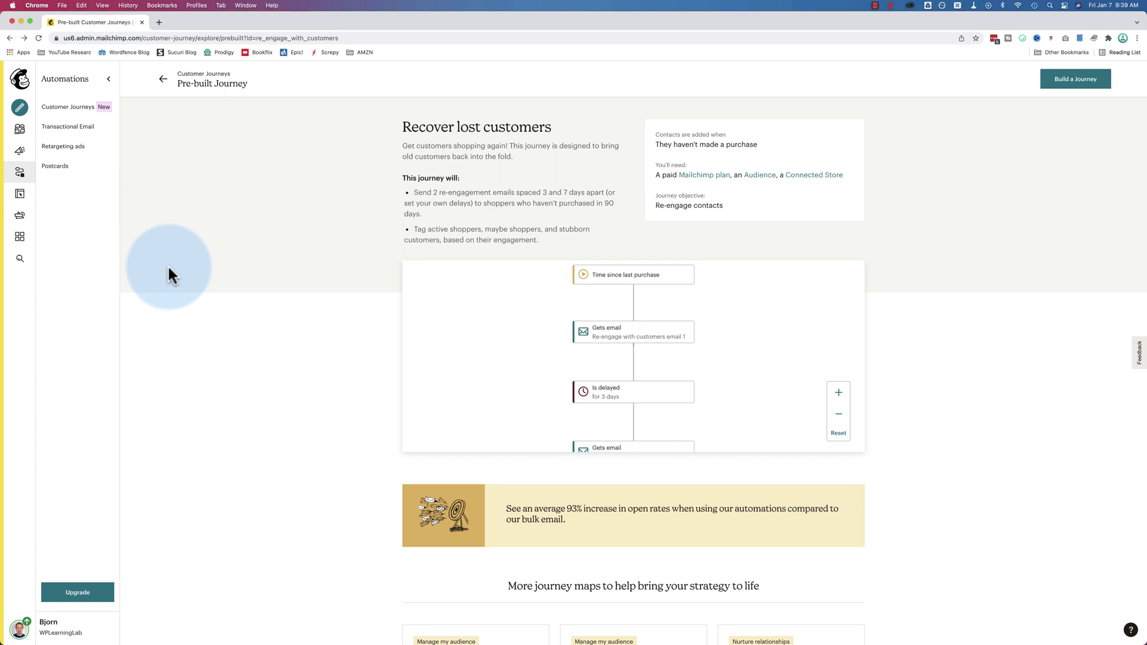
# Filter the Campaigns list to Automations, which shows none exist yet
pyautogui.click(22, 153)
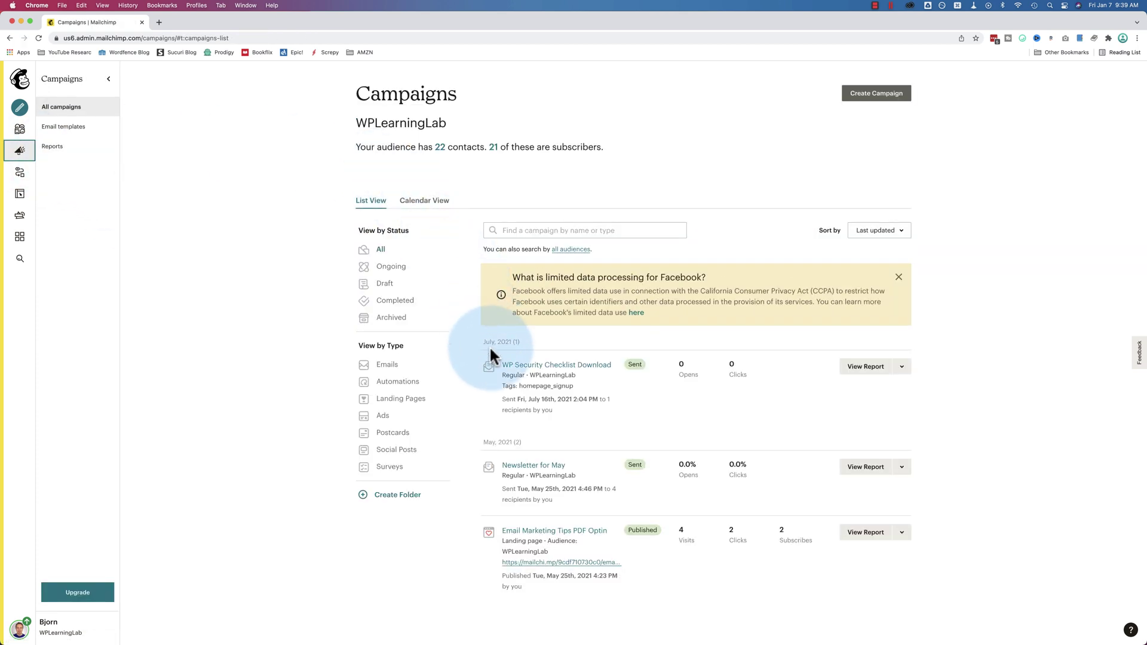
pyautogui.click(389, 384)
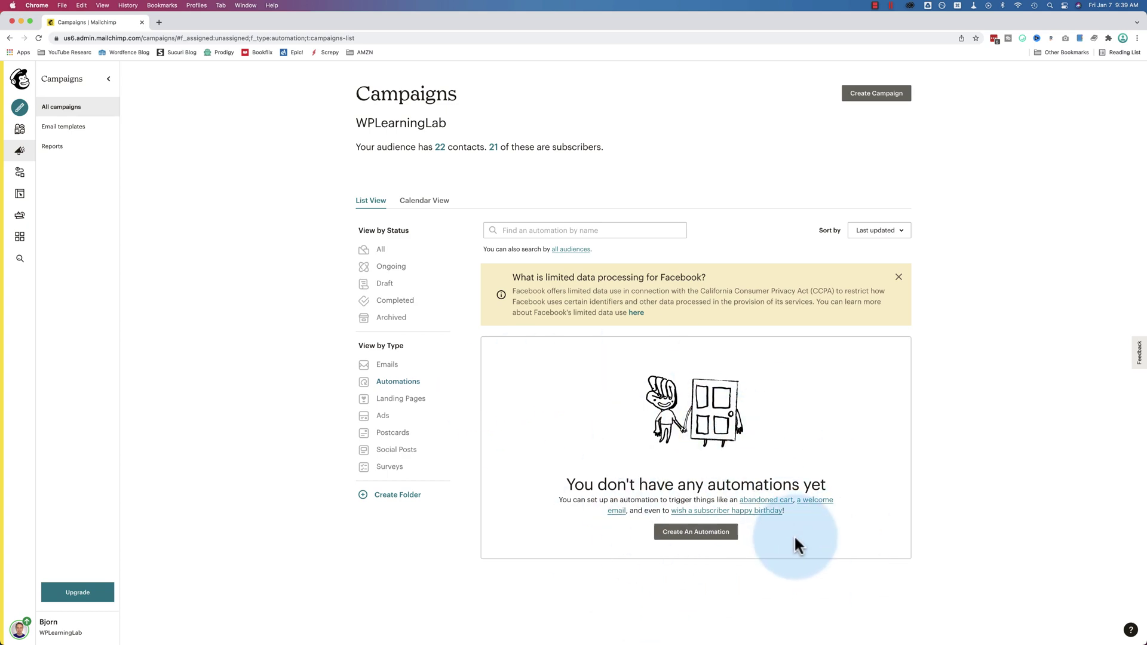
# Browse the Subscriber Activity, E-Commerce, Date Based and API automation types, then pick Welcome new subscribers
pyautogui.click(701, 535)
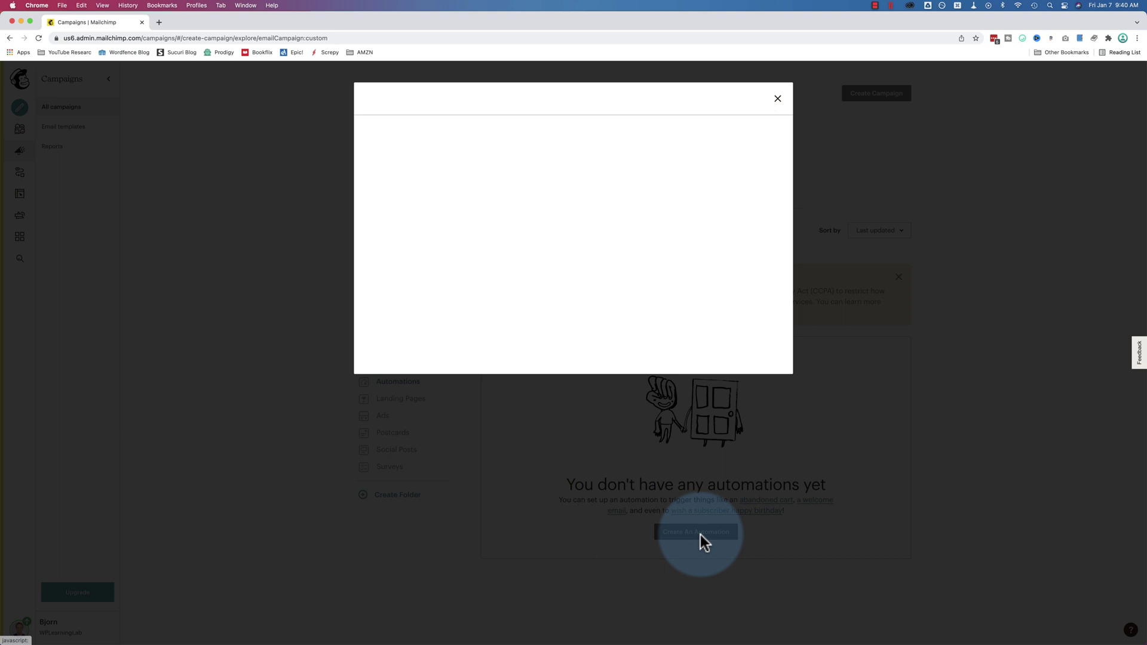
pyautogui.press('super+equal')
pyautogui.press('super+equal')
pyautogui.press('super+equal')
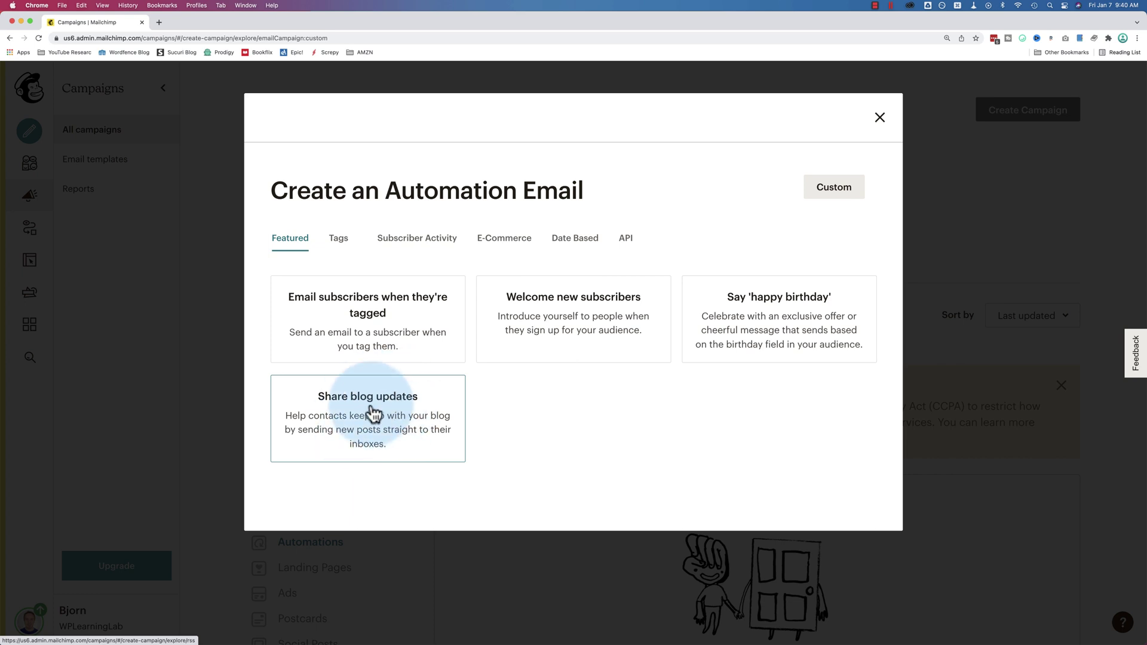
pyautogui.click(417, 239)
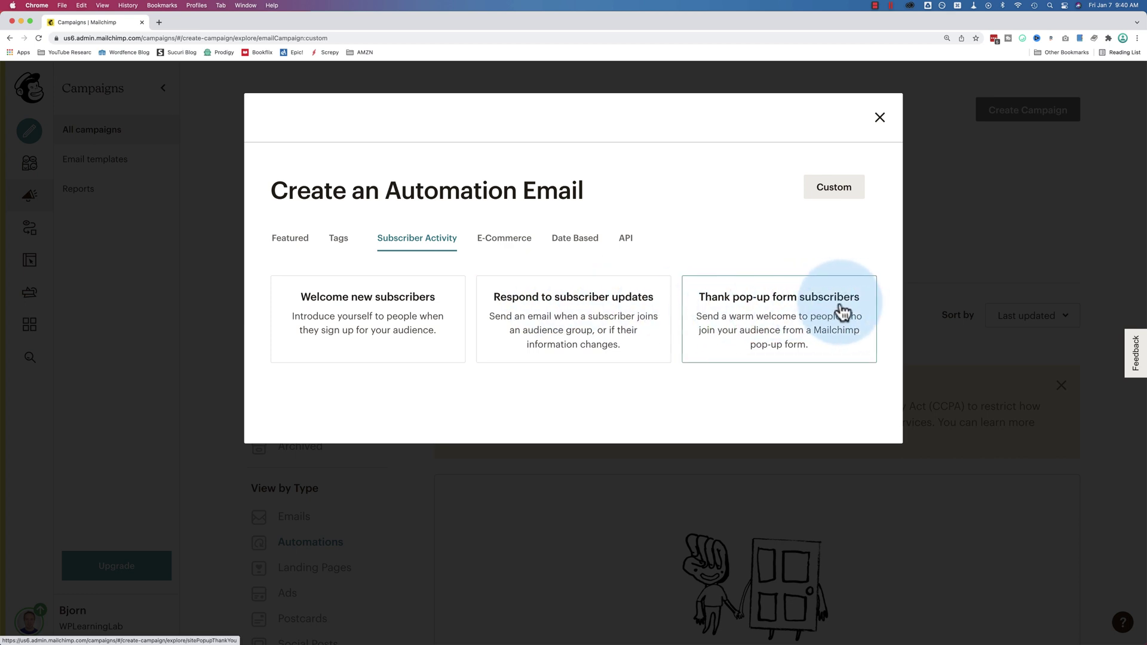
pyautogui.click(498, 240)
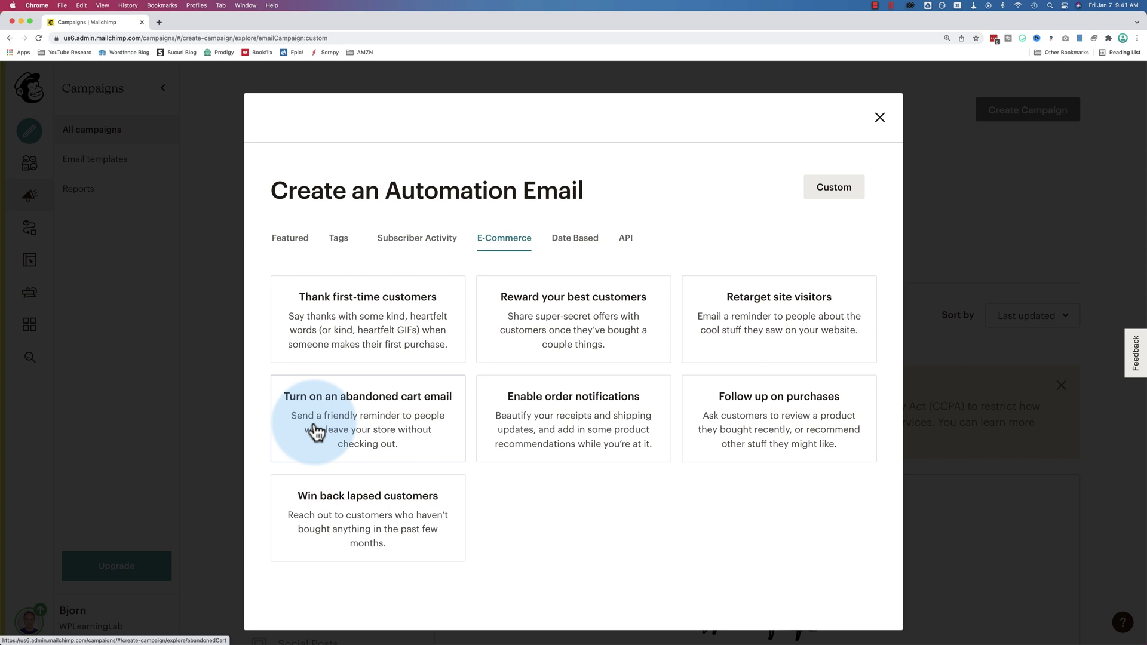
pyautogui.click(579, 239)
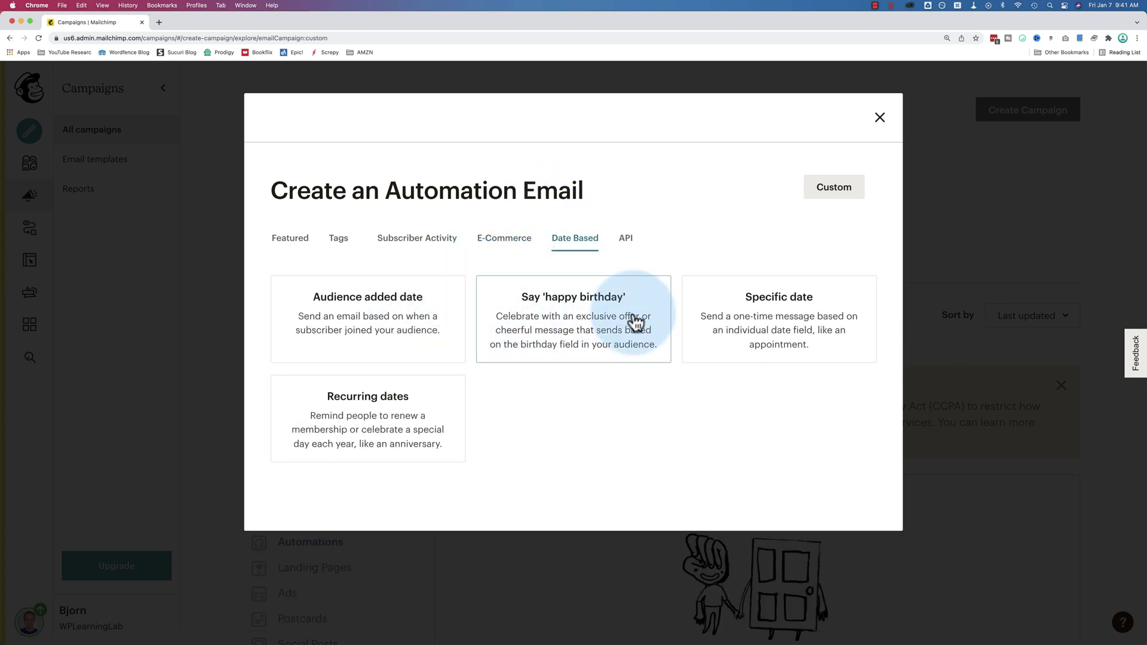
pyautogui.click(630, 245)
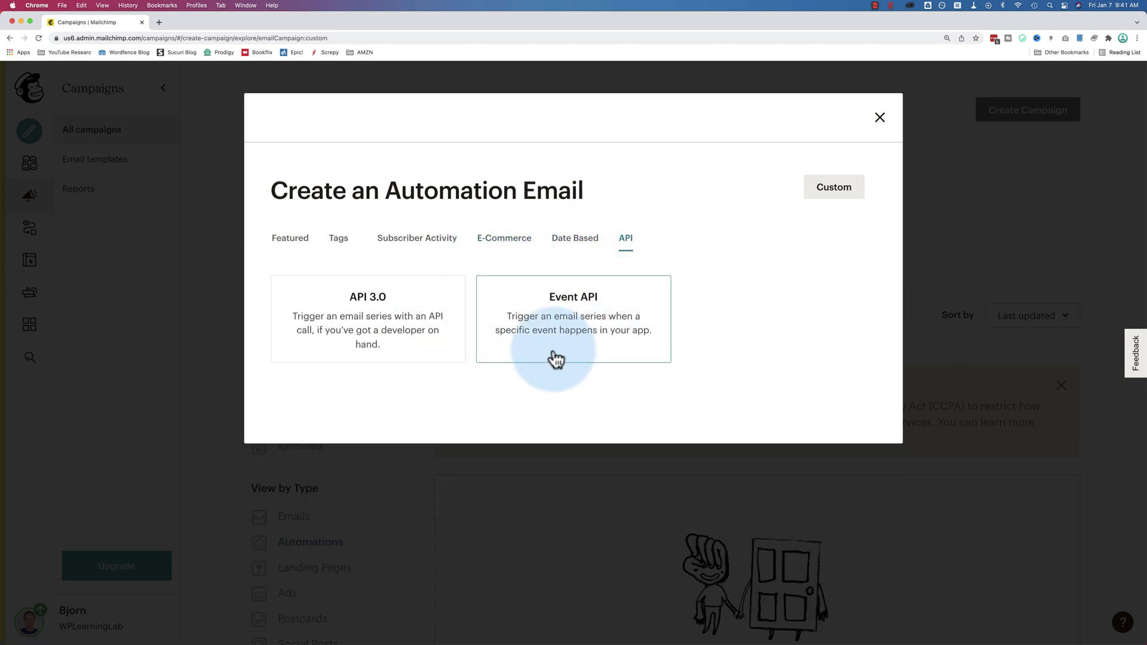
pyautogui.click(303, 239)
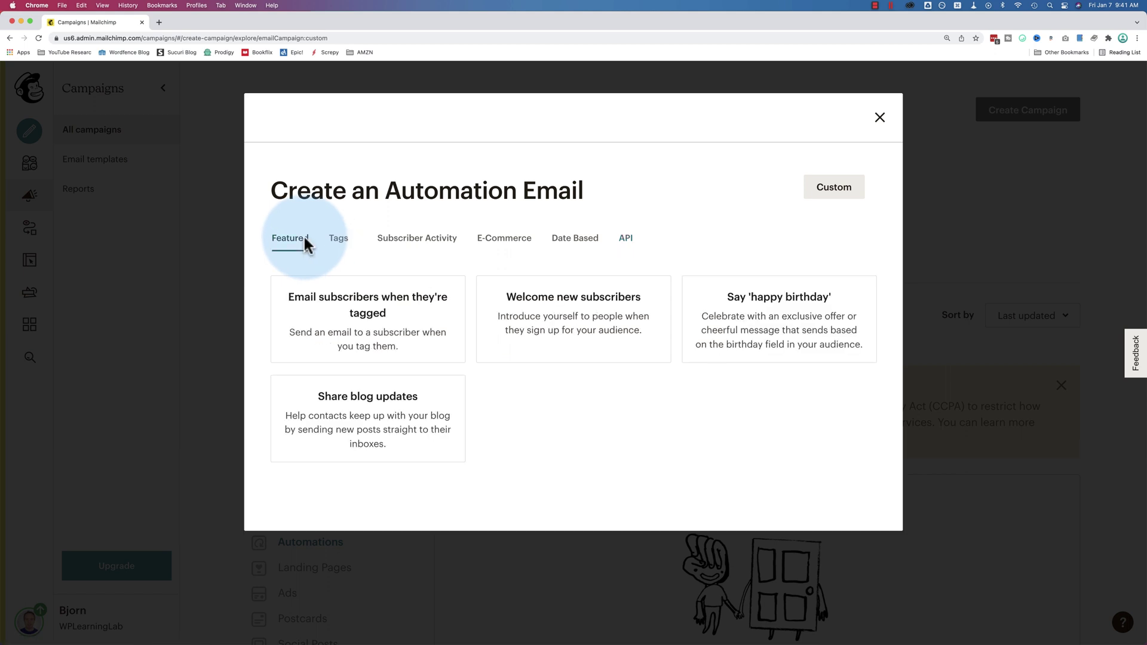
pyautogui.click(594, 326)
# Name the automation 'Single welcome email', choose the WPLearningLab audience, and begin
pyautogui.click(485, 346)
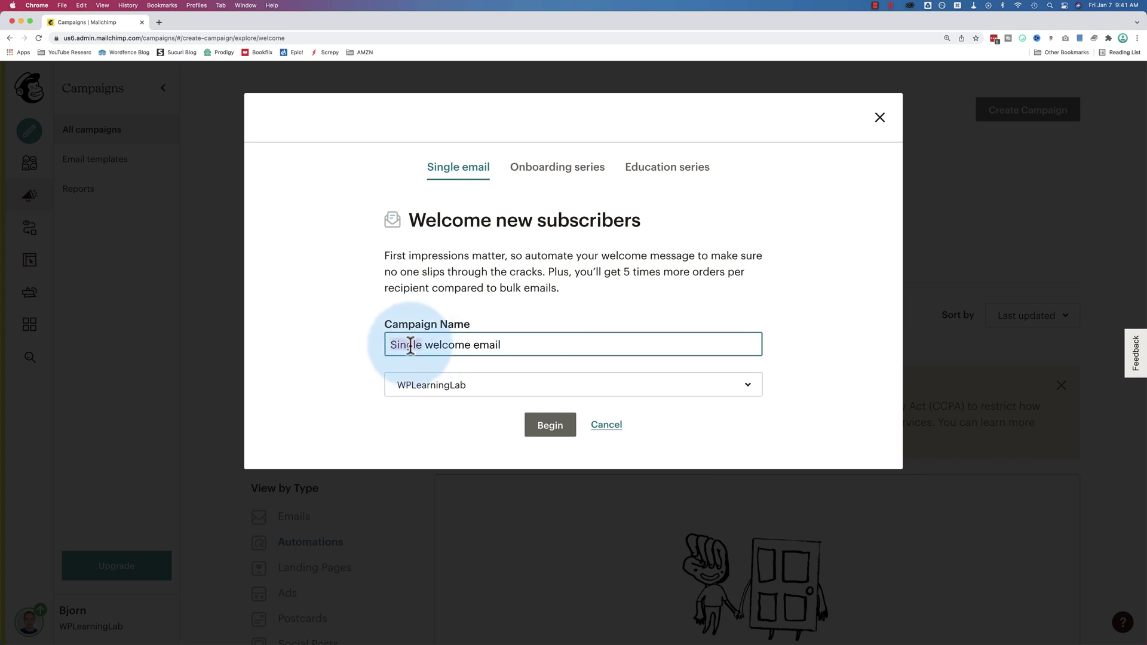
pyautogui.moveTo(410, 345); pyautogui.dragTo(508, 345)
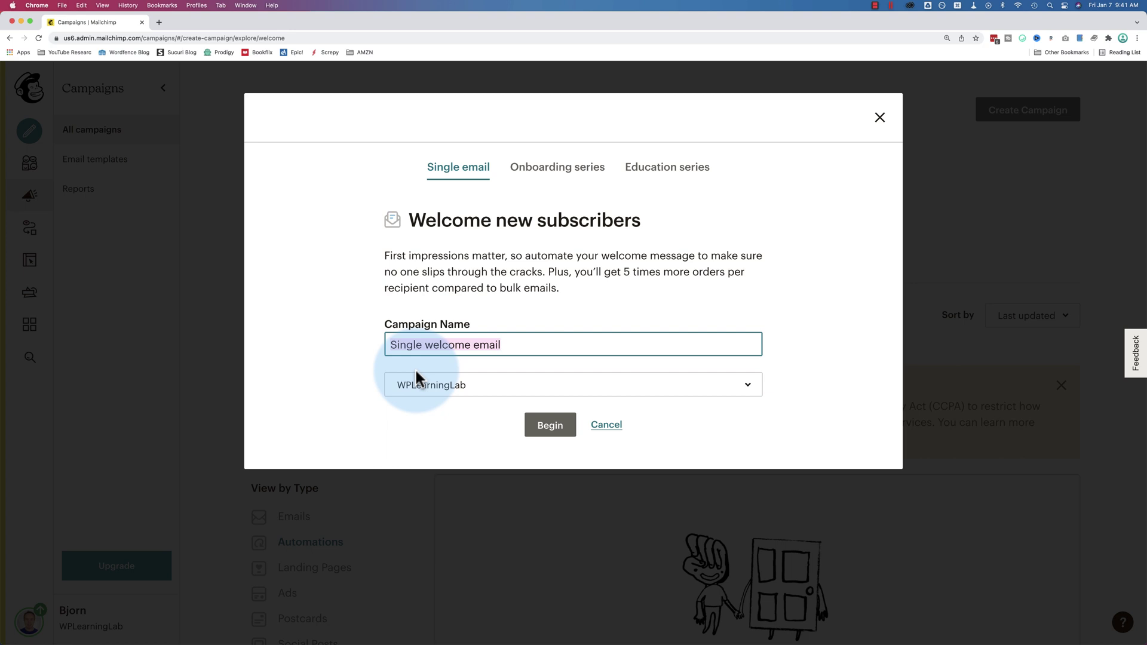
pyautogui.click(469, 387)
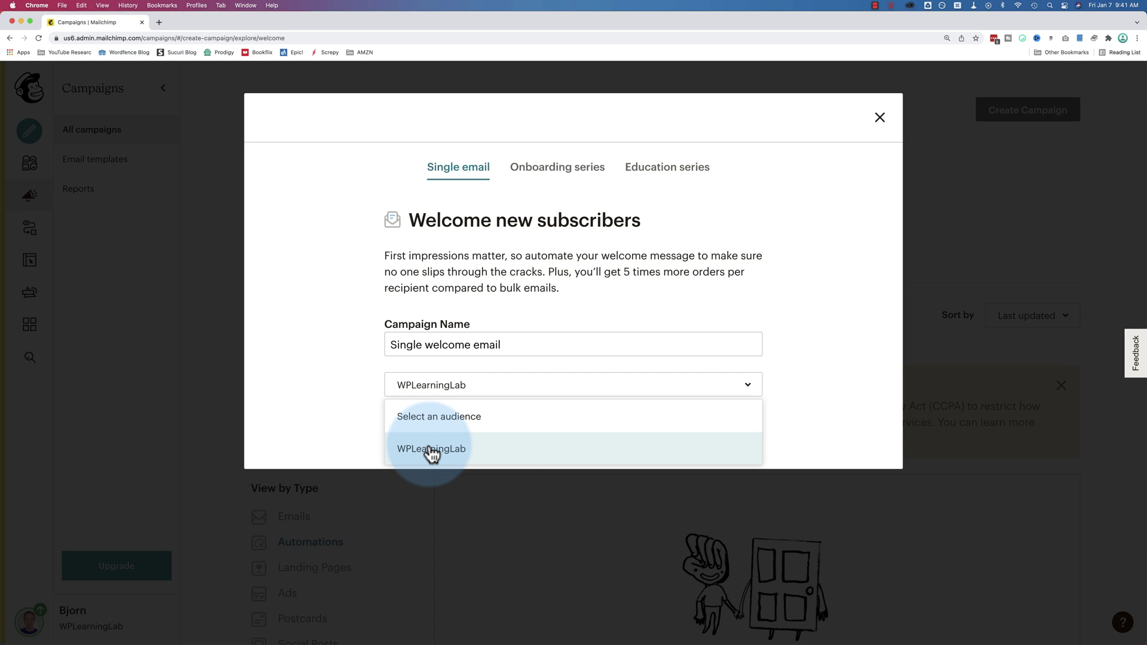
pyautogui.click(464, 455)
pyautogui.click(546, 426)
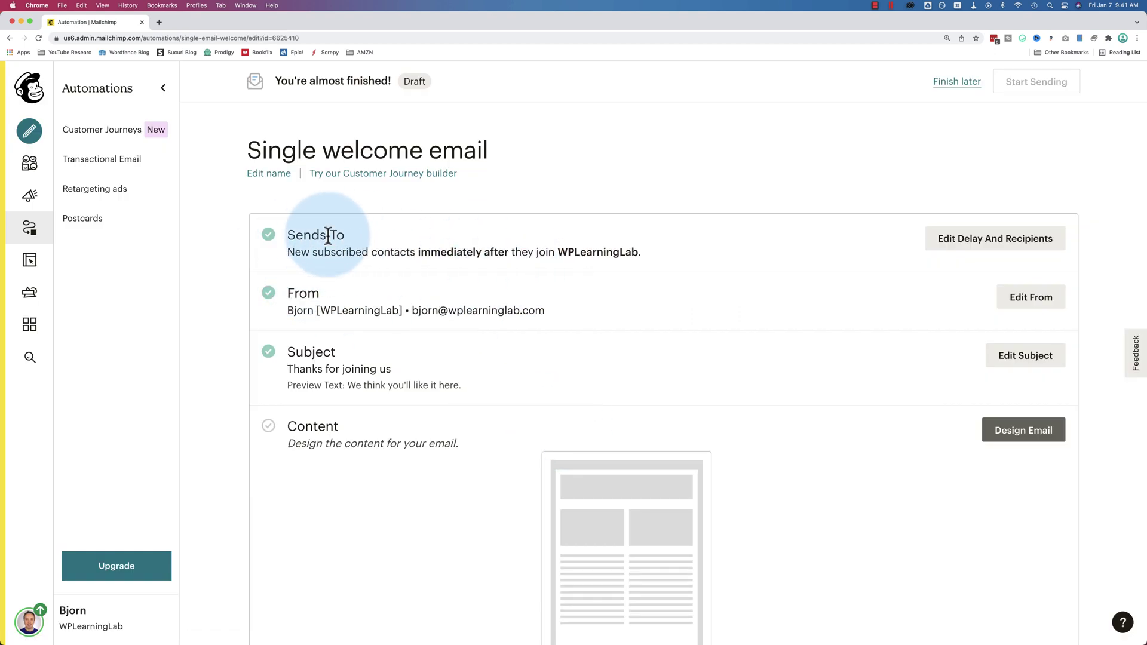
# Send the welcome email immediately to new subscribed contacts, excluding imported ones, and save
pyautogui.click(965, 240)
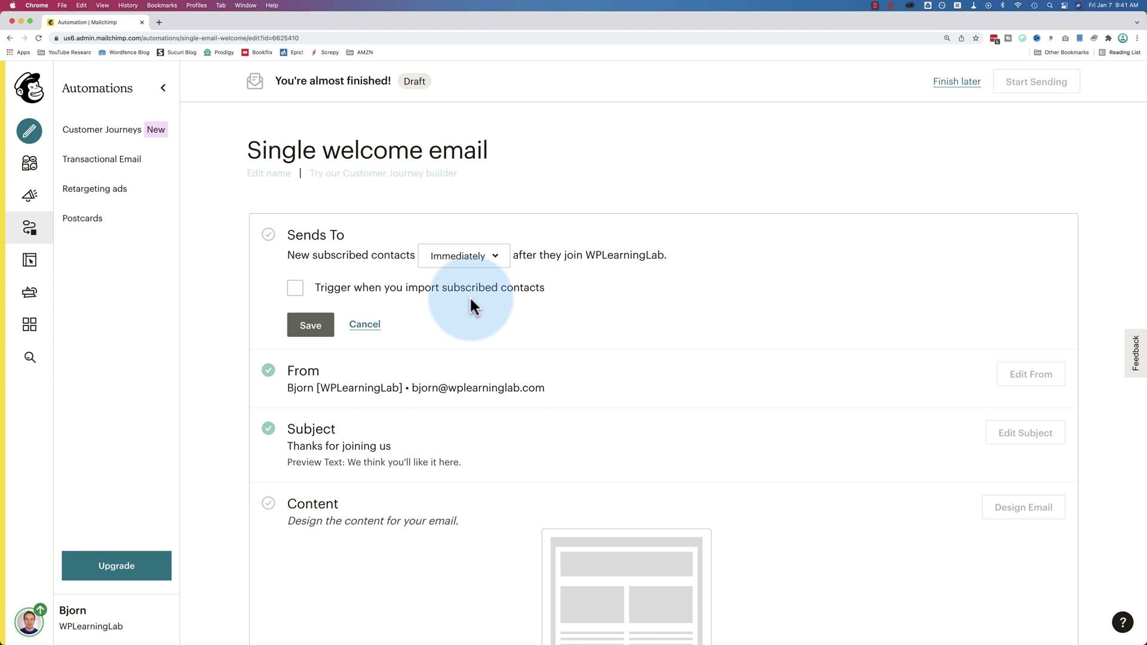
pyautogui.click(463, 236)
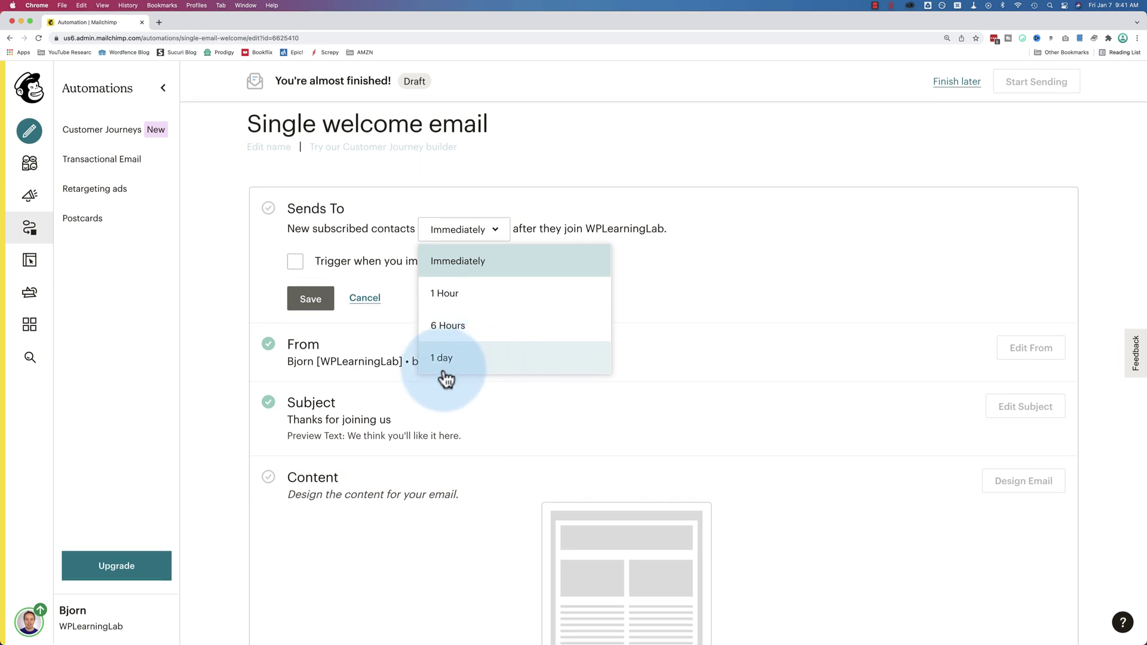
pyautogui.click(469, 265)
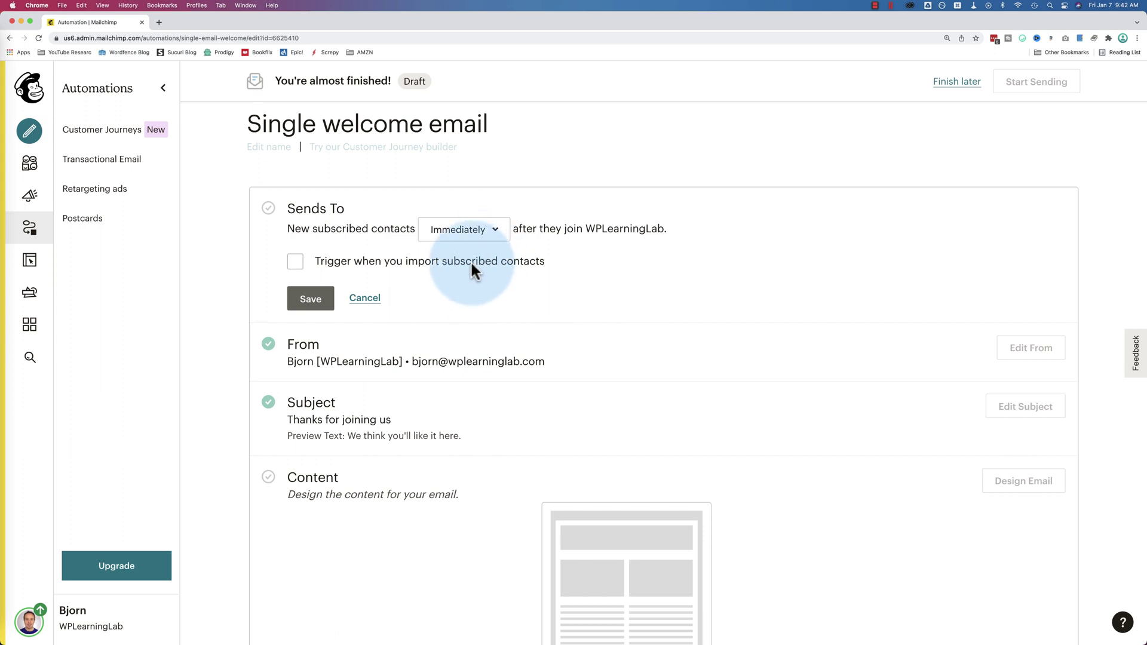
pyautogui.click(295, 267)
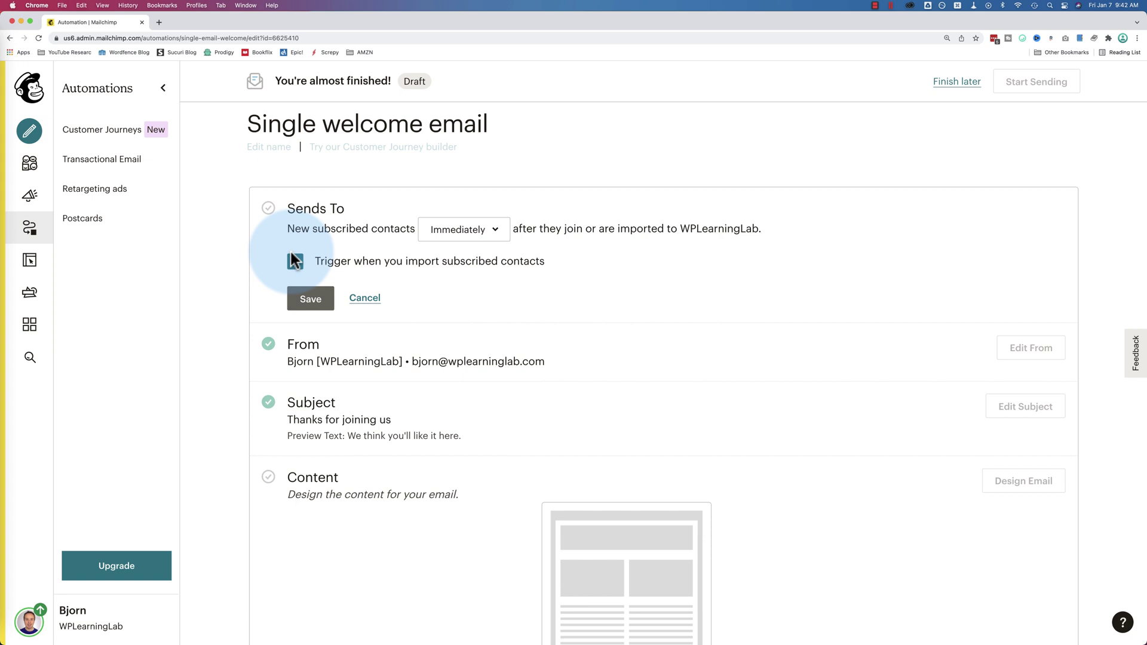
pyautogui.click(295, 264)
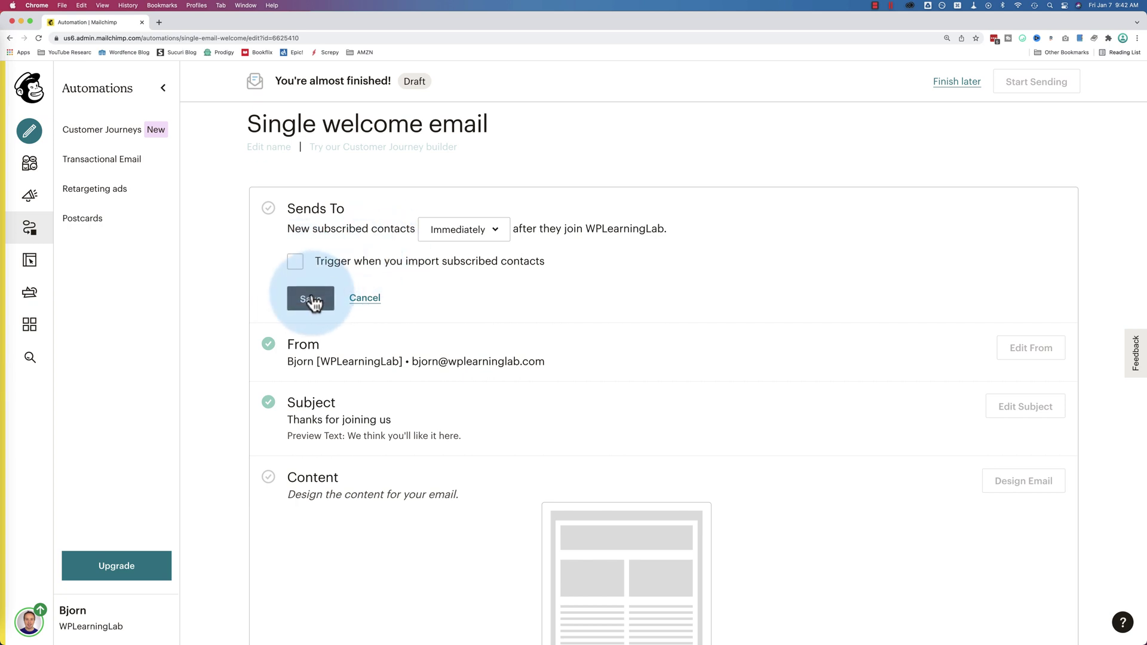
pyautogui.click(308, 297)
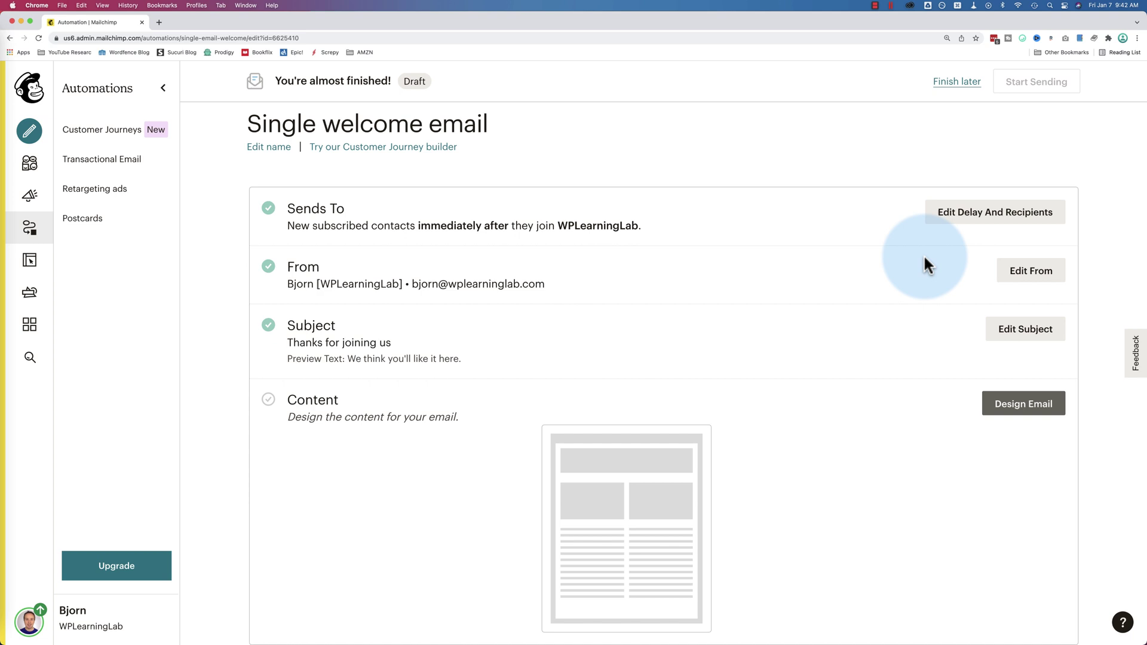
# Review the sender name and sender email address in the From settings
pyautogui.click(1028, 270)
pyautogui.scroll(-1, 438, 276)
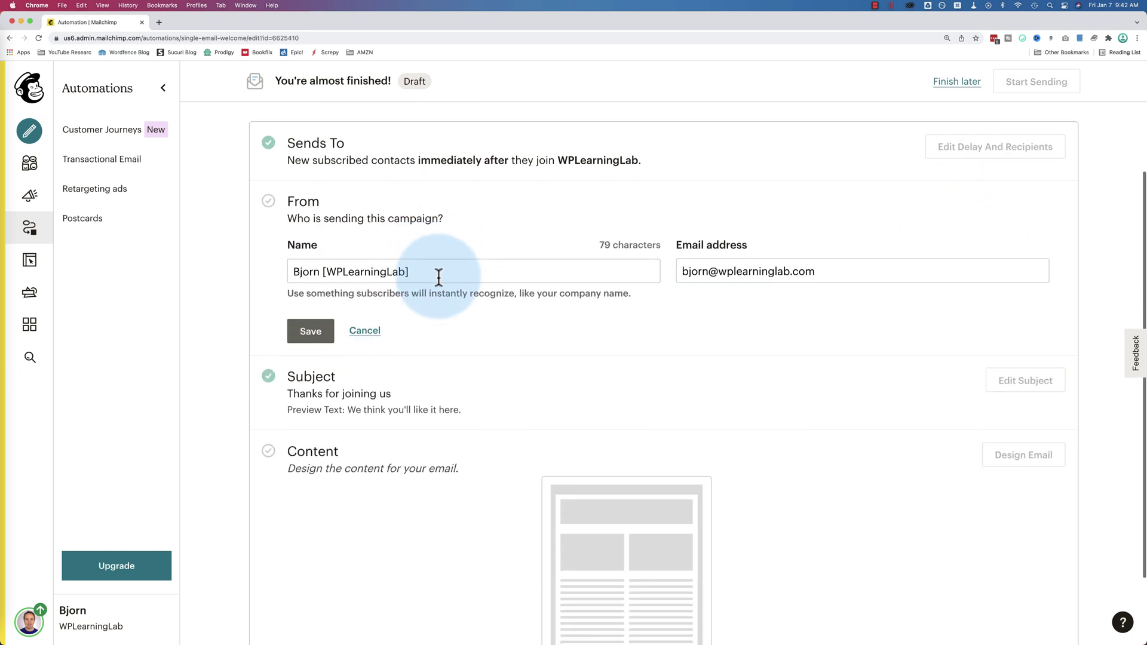
pyautogui.moveTo(420, 271); pyautogui.dragTo(285, 272)
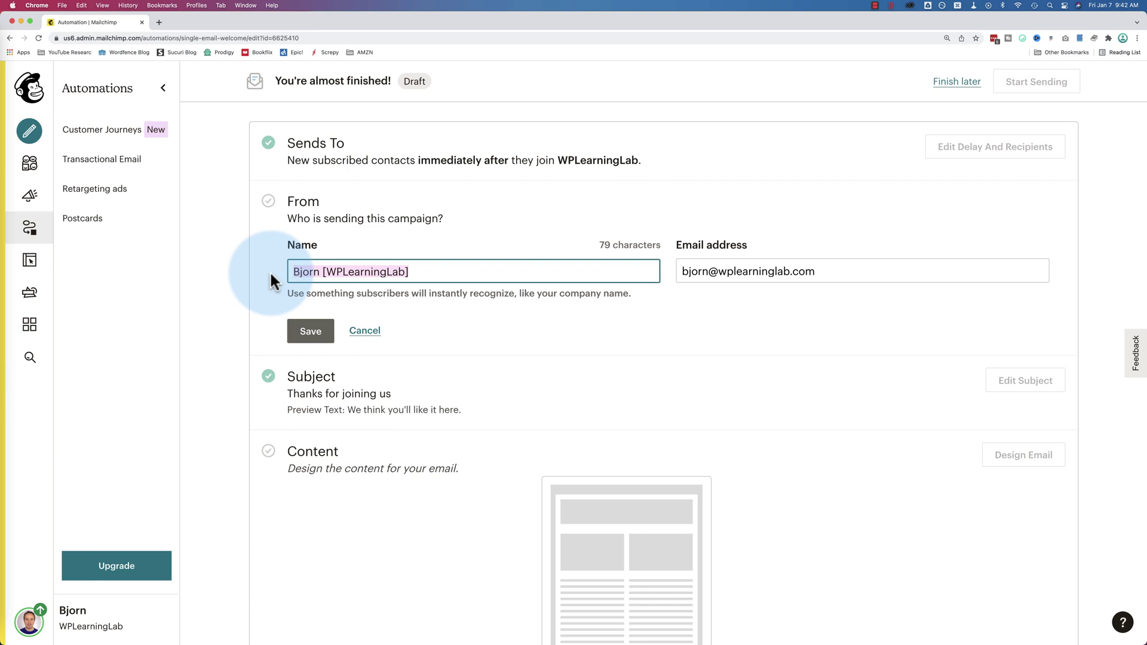
pyautogui.moveTo(290, 272); pyautogui.dragTo(404, 276)
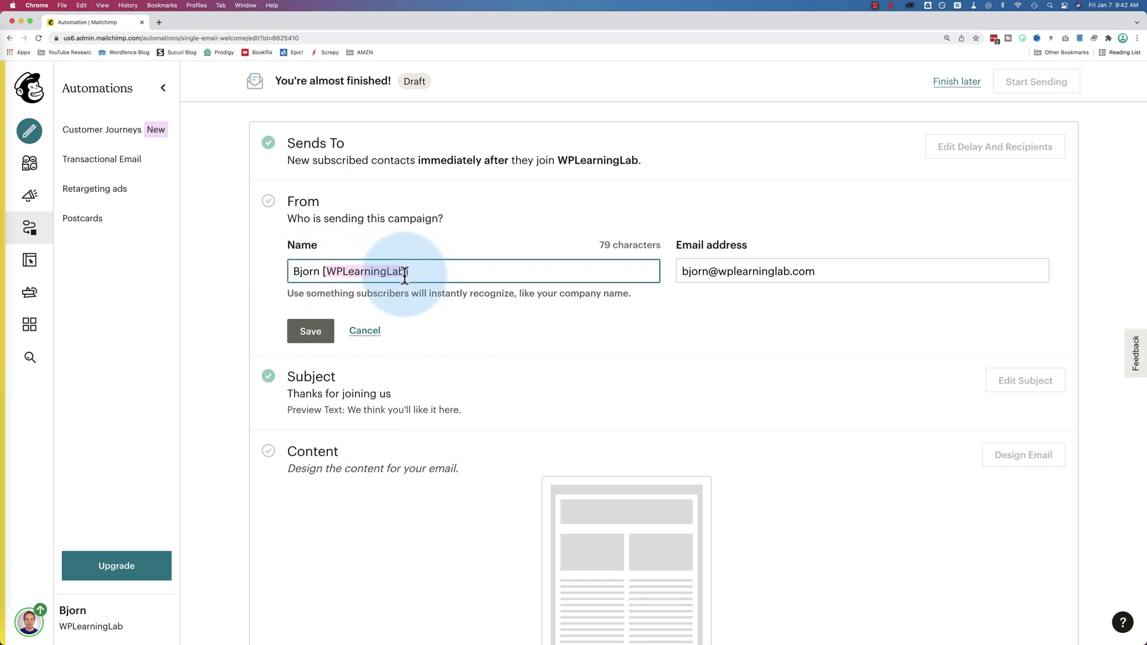
pyautogui.doubleClick(306, 272)
pyautogui.doubleClick(356, 273)
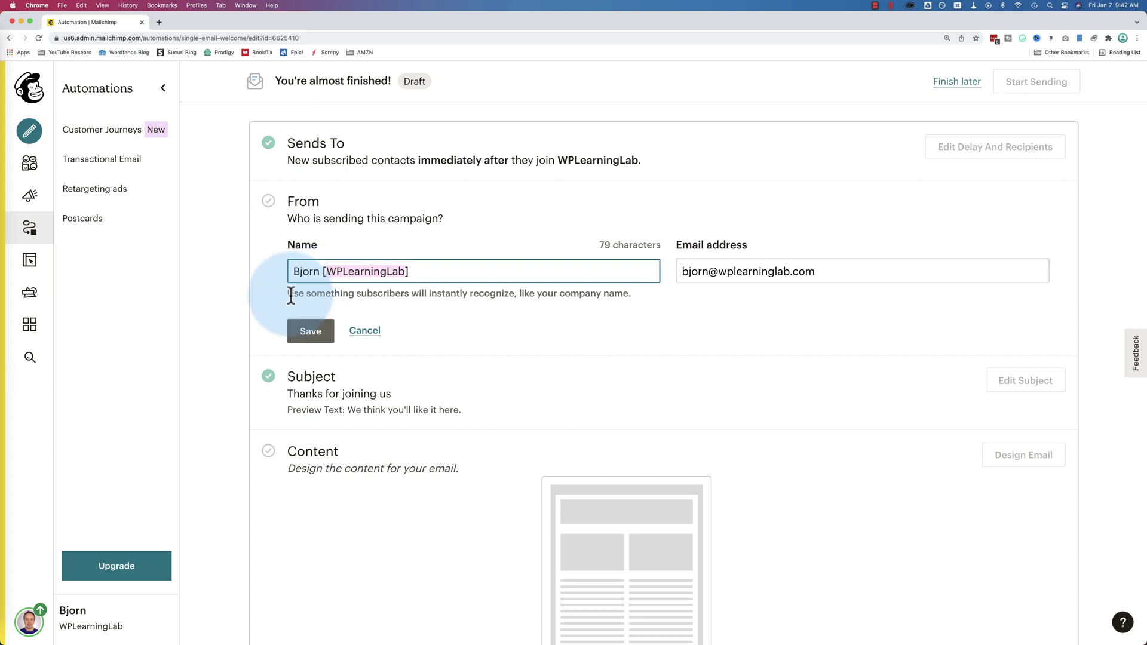
pyautogui.moveTo(411, 273); pyautogui.dragTo(271, 269)
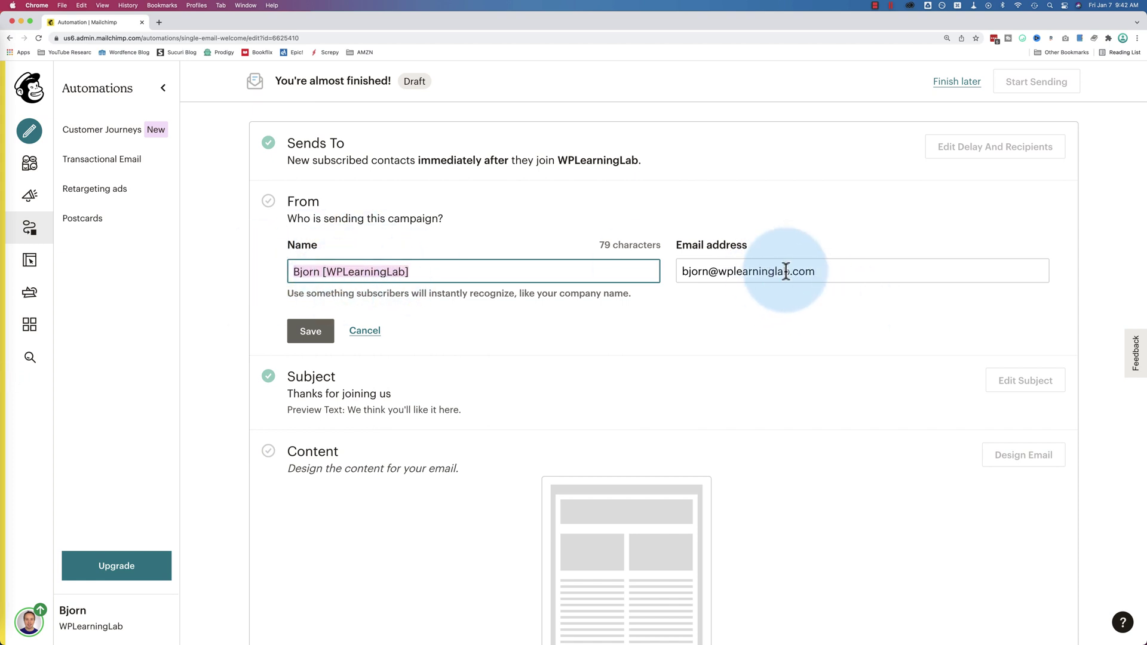
pyautogui.moveTo(825, 272); pyautogui.dragTo(661, 270)
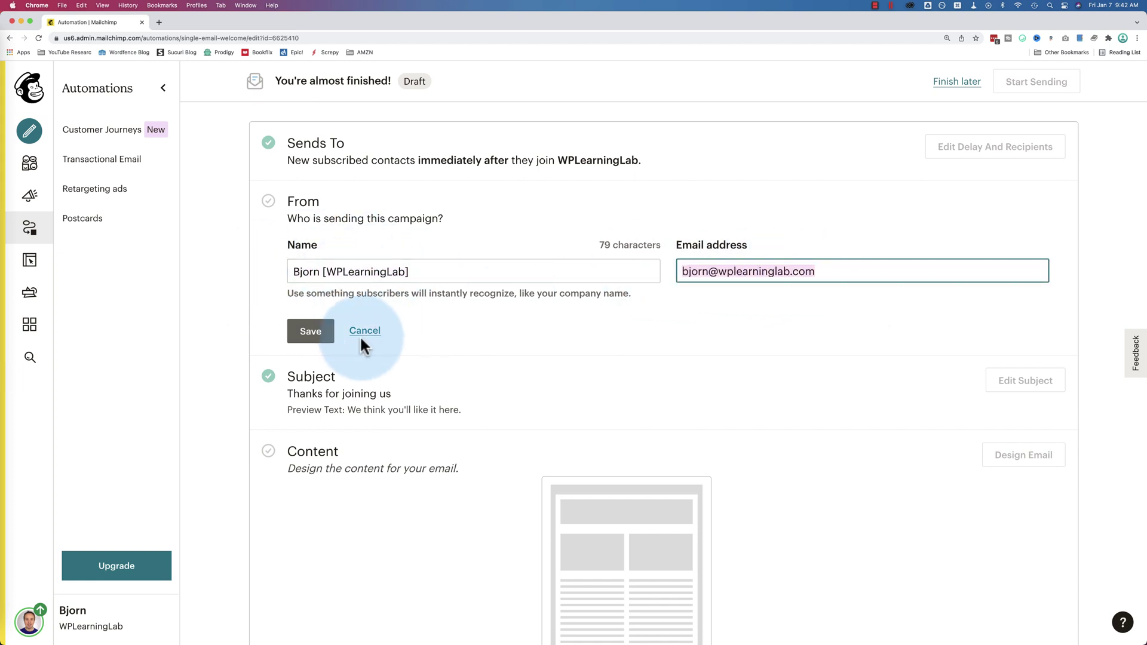
# Save the sender details and add a rocket emoji after 'Thanks for joining us'
pyautogui.click(304, 334)
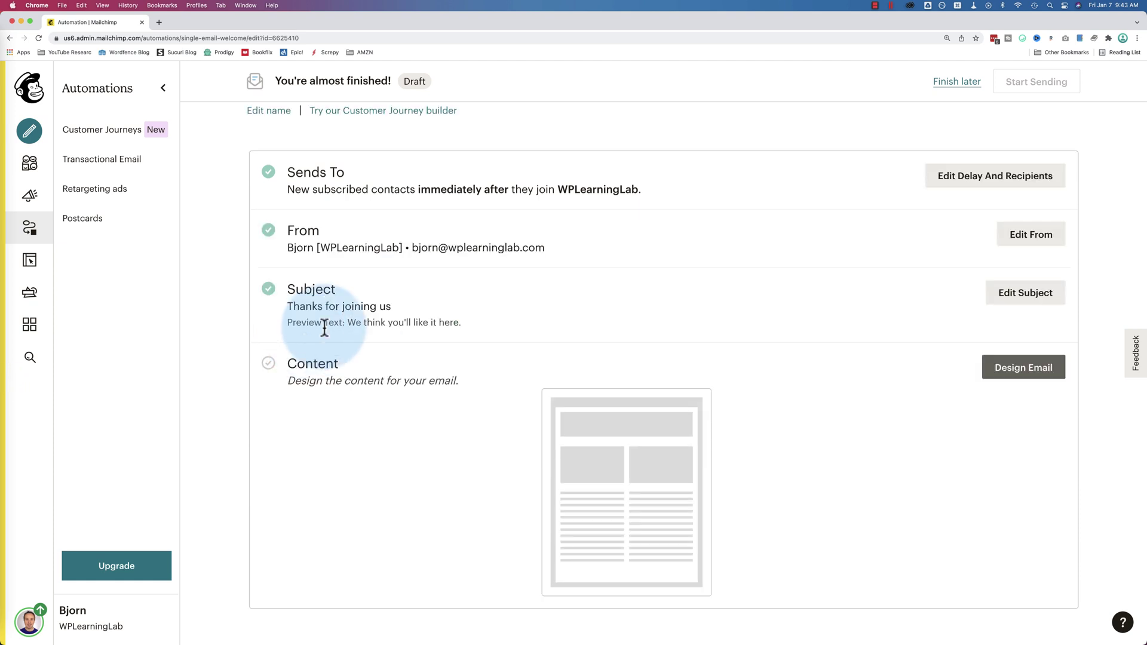
pyautogui.click(1009, 299)
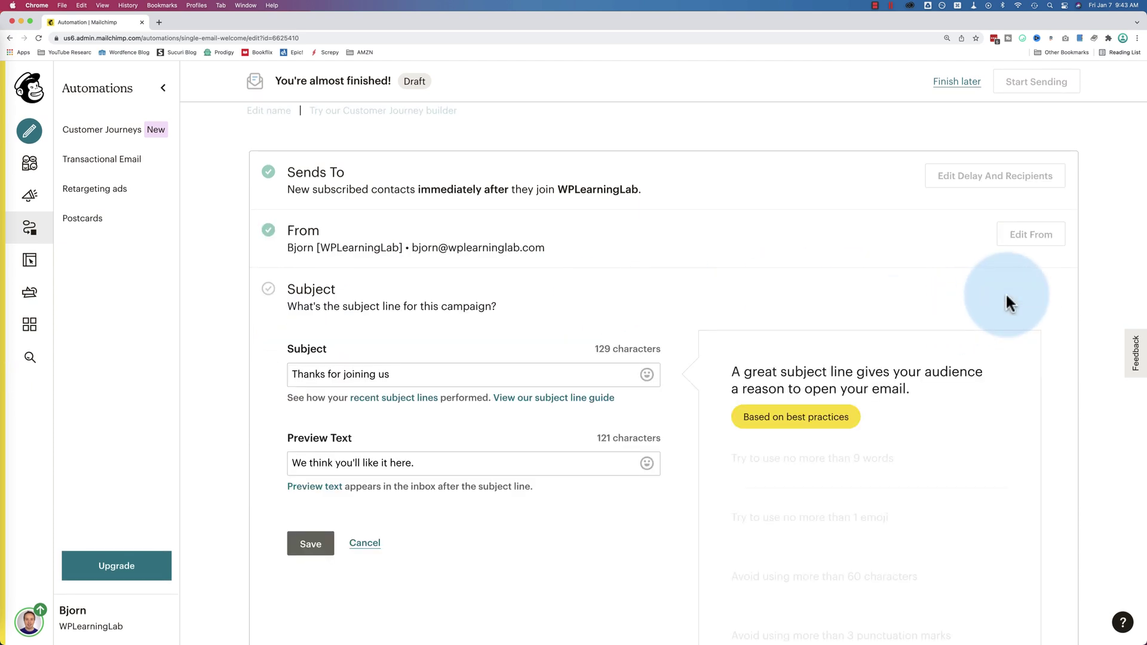
pyautogui.scroll(-2, 504, 311)
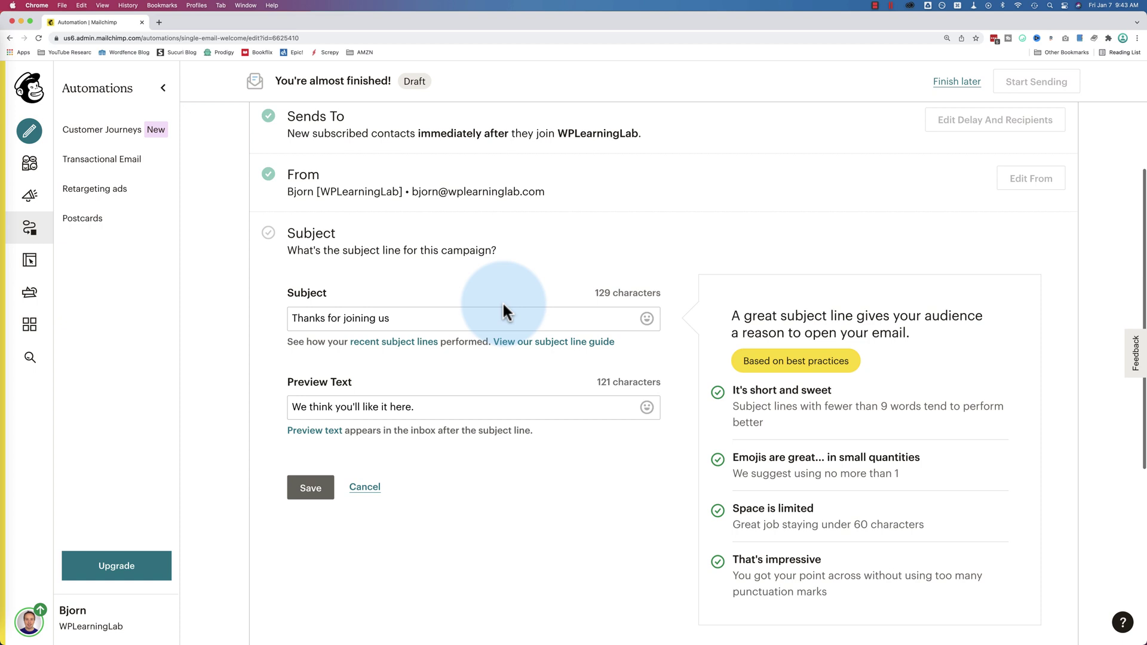
pyautogui.scroll(-1, 502, 301)
pyautogui.moveTo(396, 282); pyautogui.dragTo(227, 277)
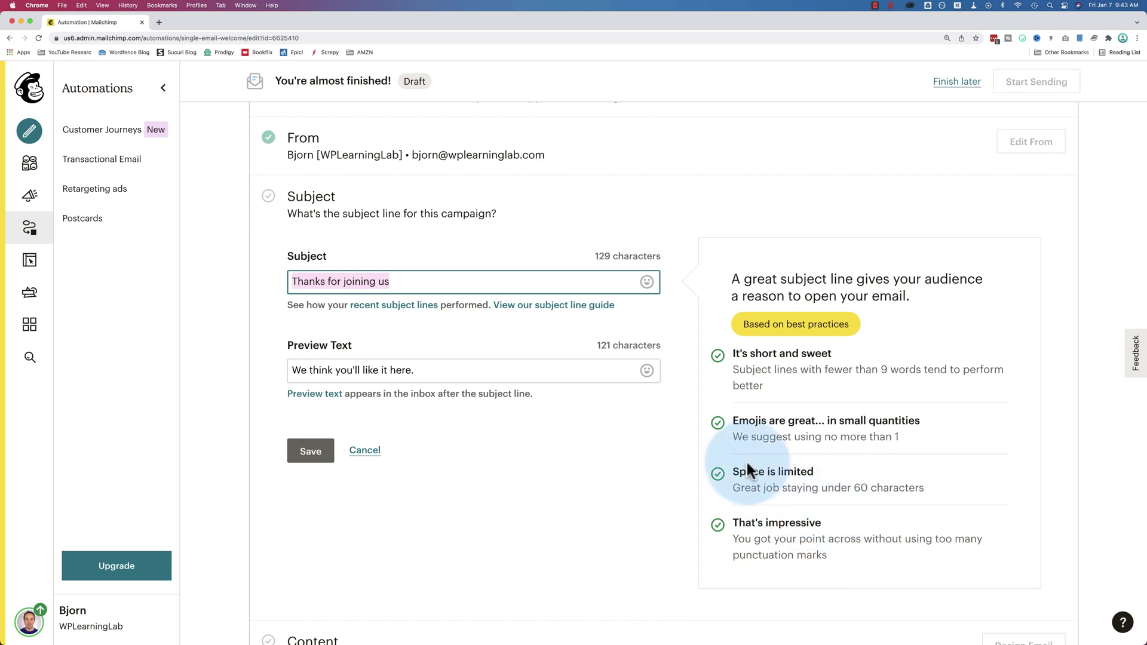
pyautogui.click(454, 279)
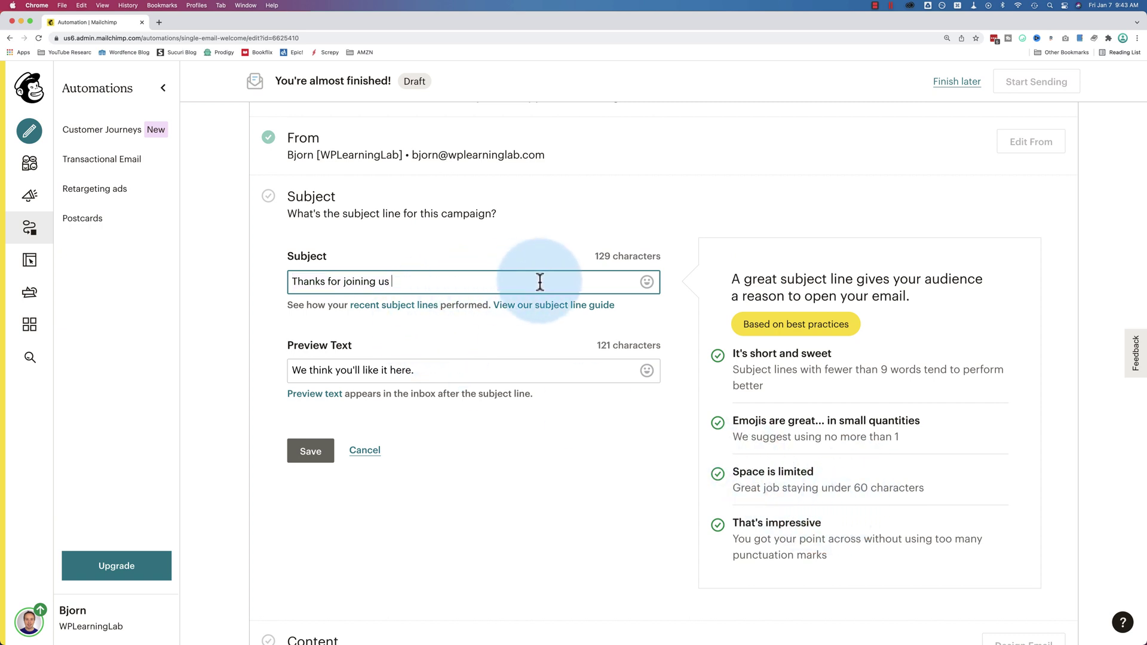
pyautogui.click(647, 283)
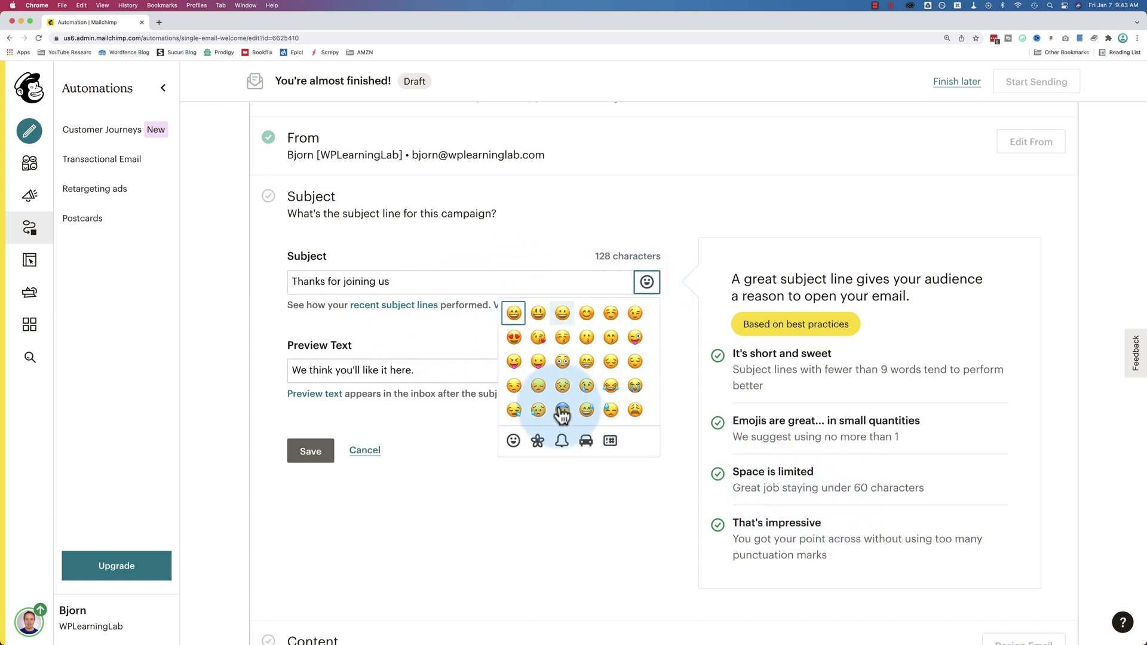
pyautogui.click(586, 442)
pyautogui.scroll(-5, 591, 400)
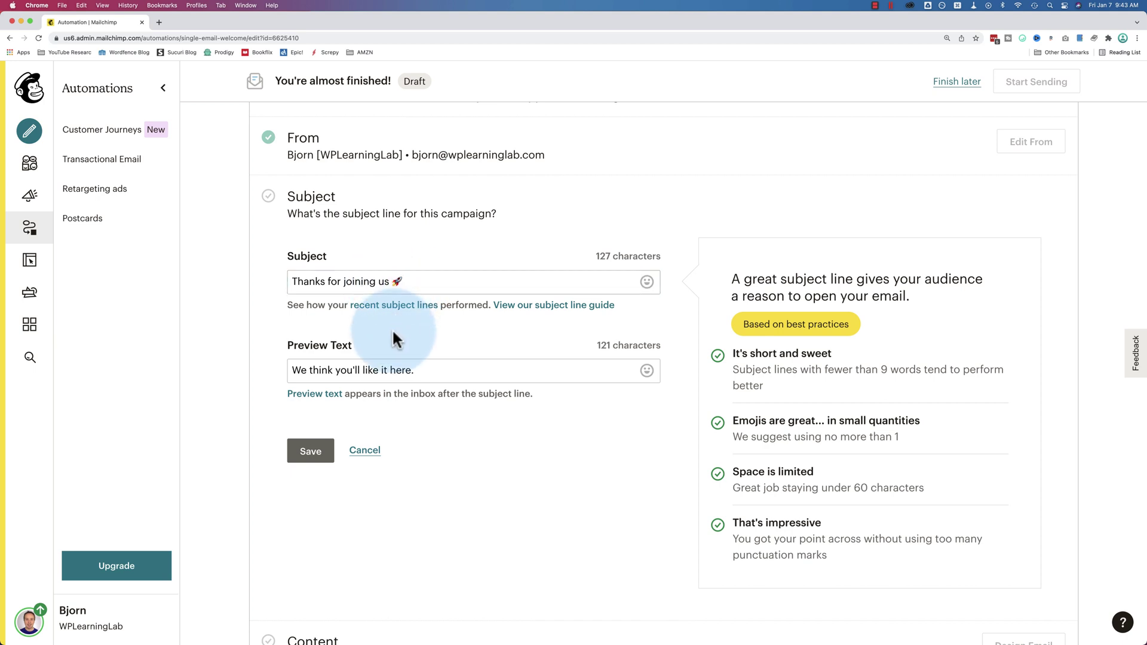
pyautogui.scroll(-1, 391, 328)
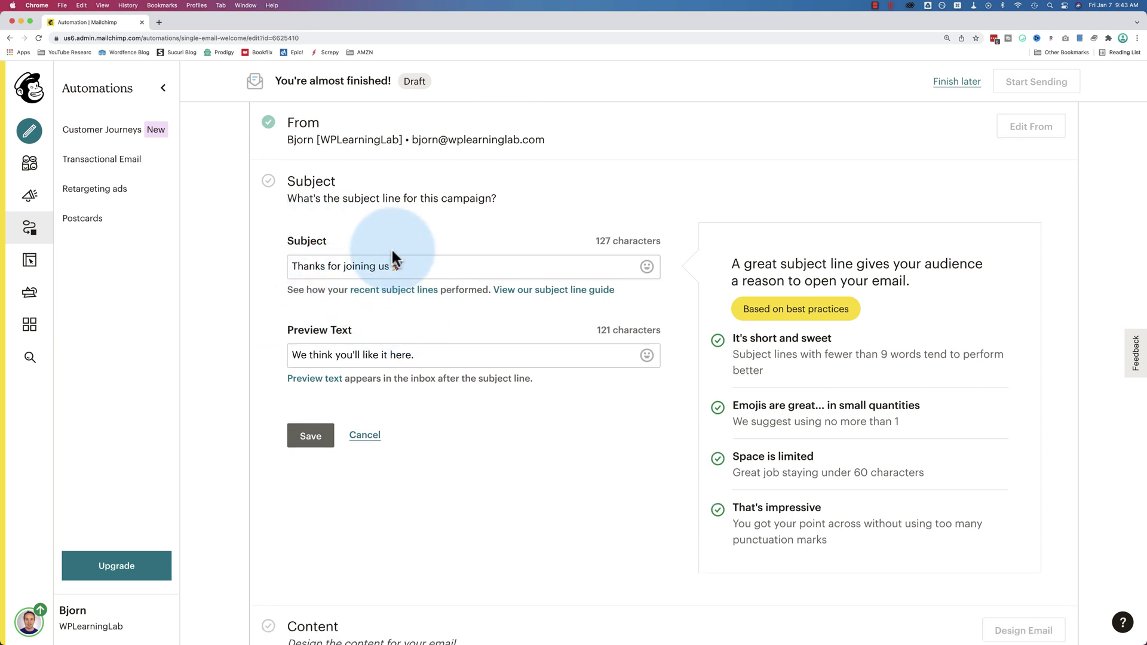
# Review the subject line with its rocket emoji and the preview text
pyautogui.moveTo(446, 353); pyautogui.dragTo(253, 356)
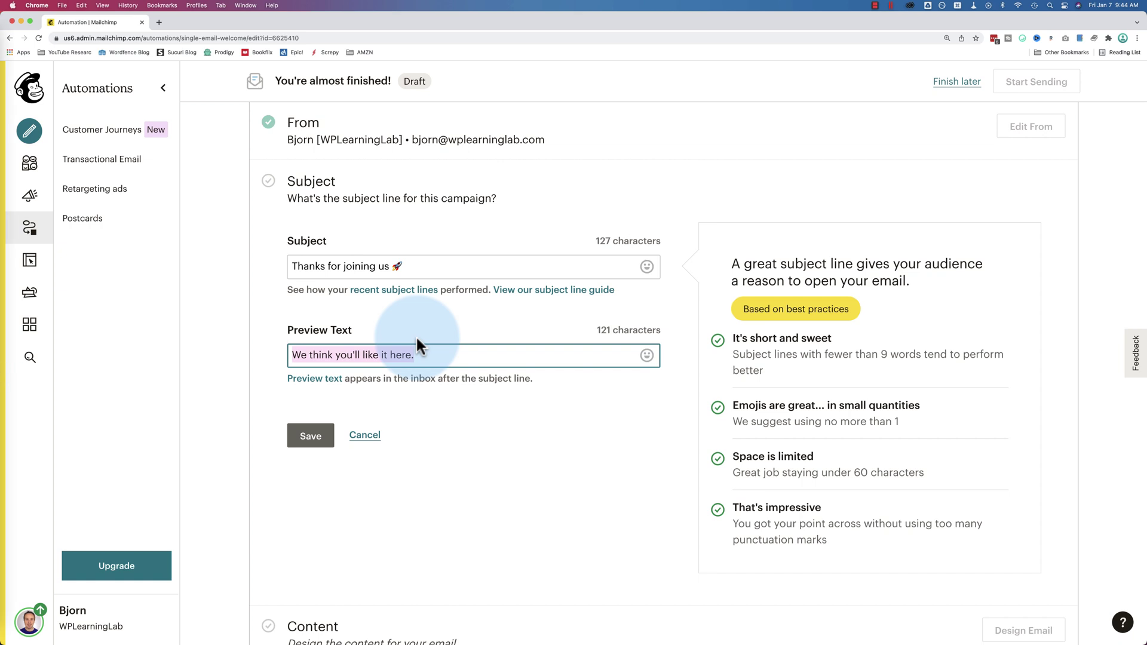
pyautogui.moveTo(422, 266); pyautogui.dragTo(275, 266)
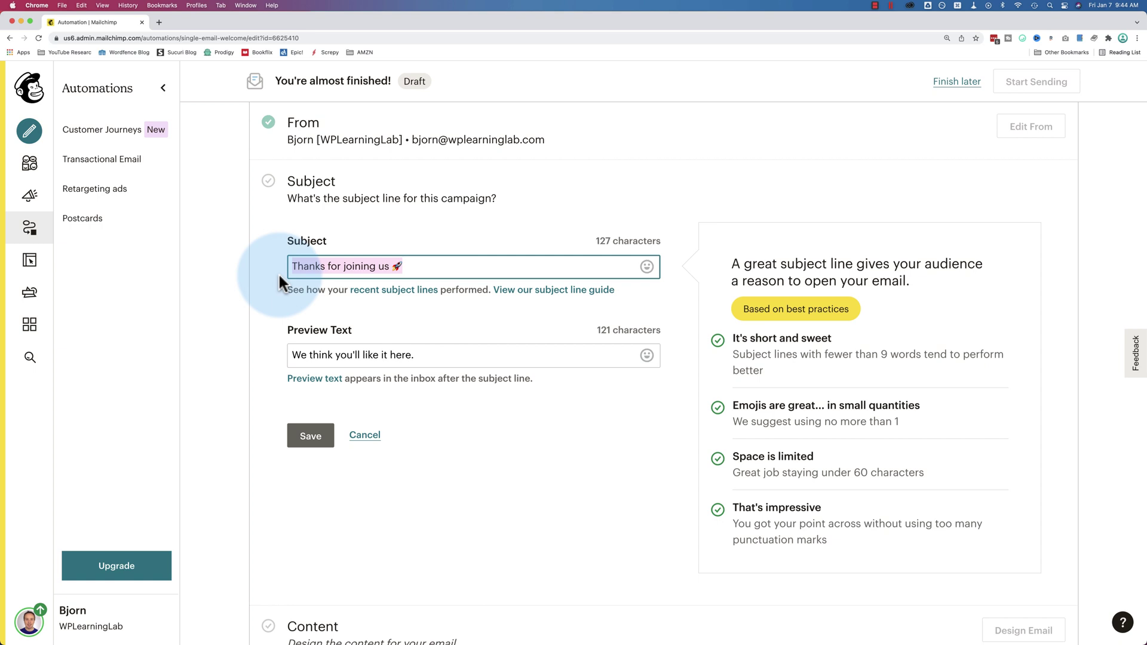
pyautogui.moveTo(413, 355); pyautogui.dragTo(263, 350)
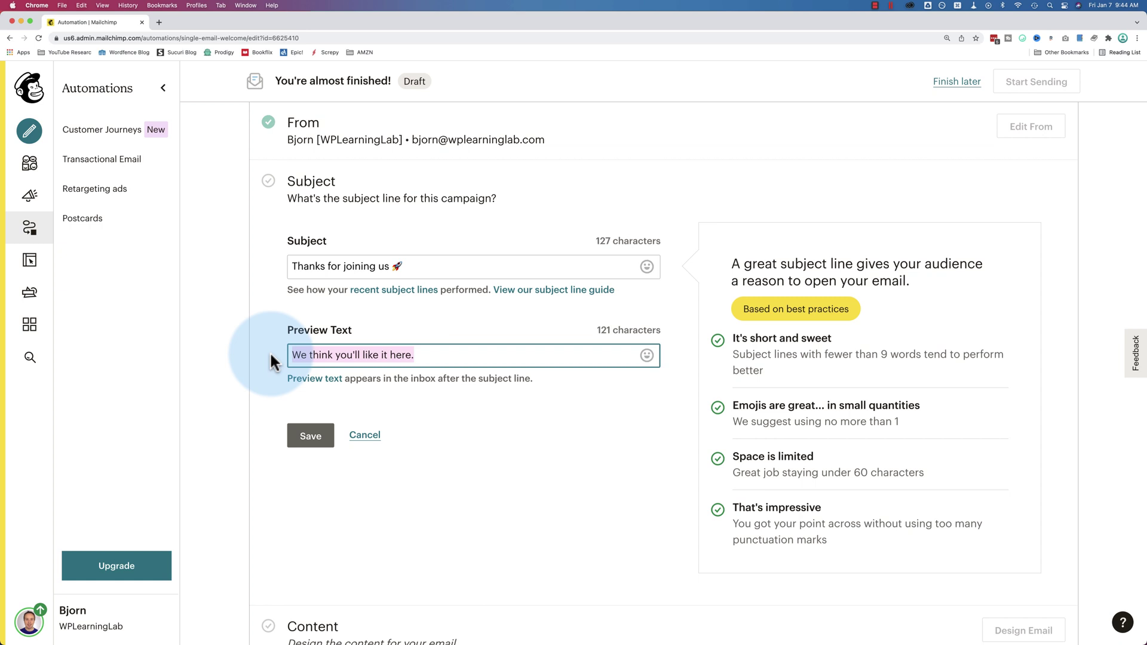
pyautogui.moveTo(412, 267); pyautogui.dragTo(231, 279)
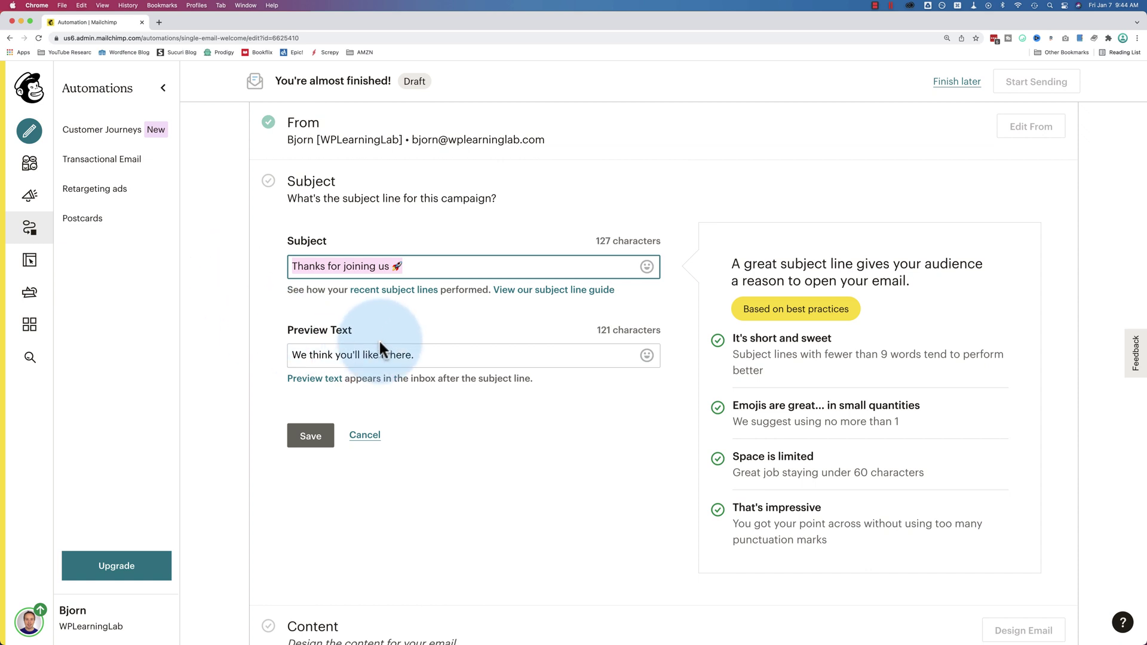
pyautogui.moveTo(425, 355); pyautogui.dragTo(279, 351)
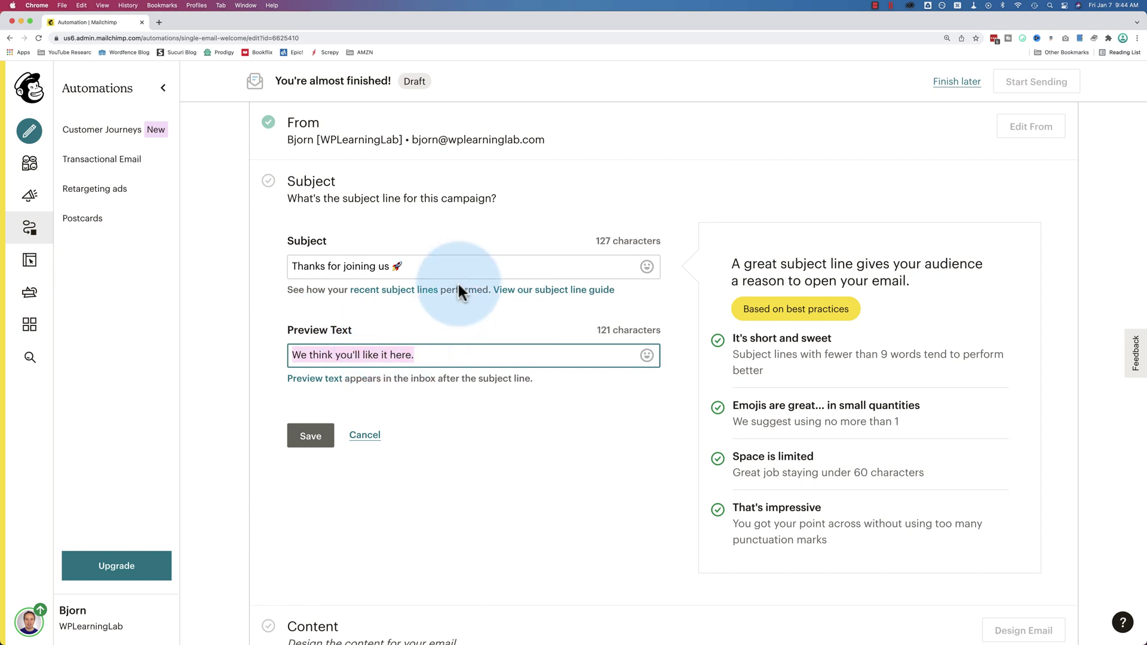
# Open the subject-line help guide and go to the Merge Tags for Personalization article
pyautogui.click(543, 290)
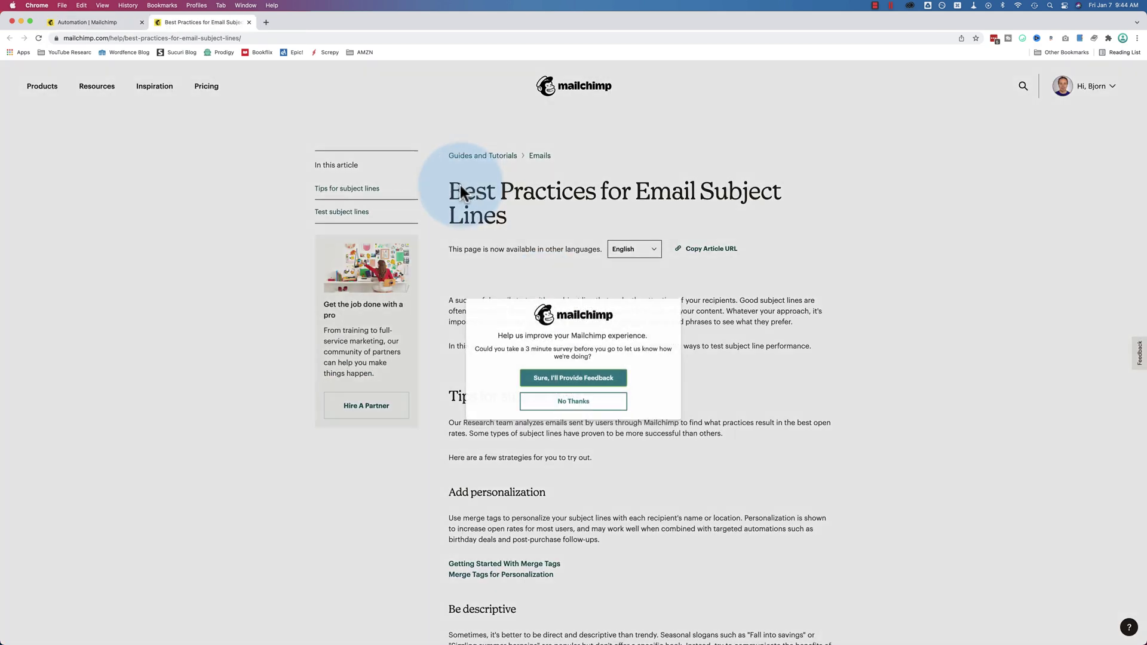
pyautogui.click(609, 403)
pyautogui.scroll(-1, 552, 366)
pyautogui.scroll(-5, 551, 360)
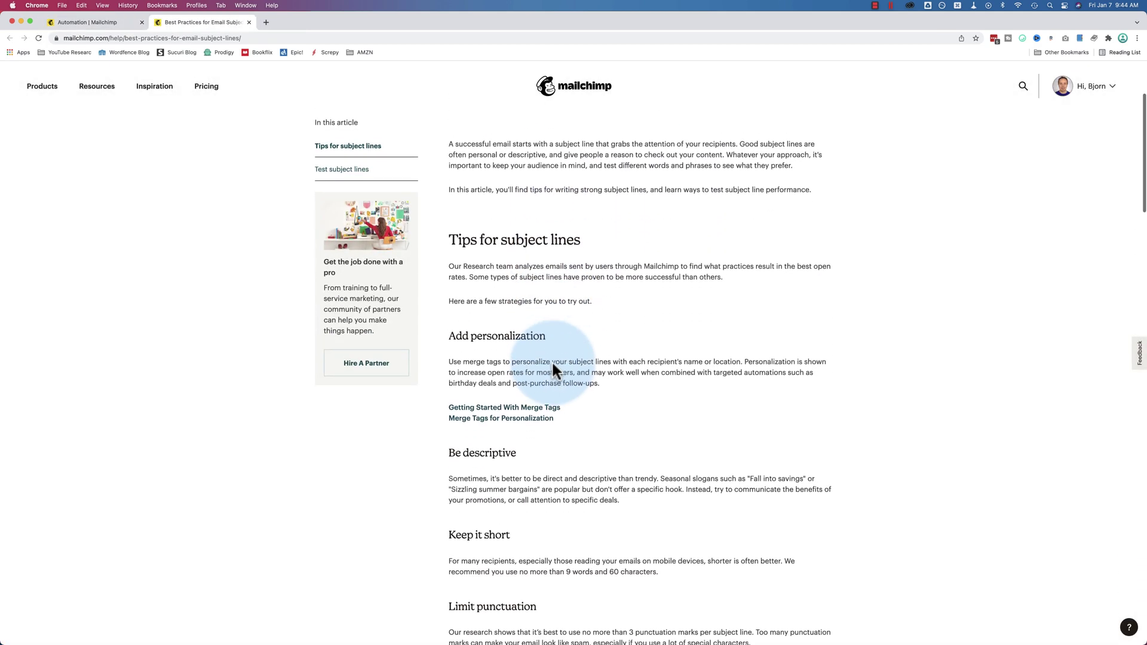
pyautogui.moveTo(450, 294); pyautogui.dragTo(549, 291)
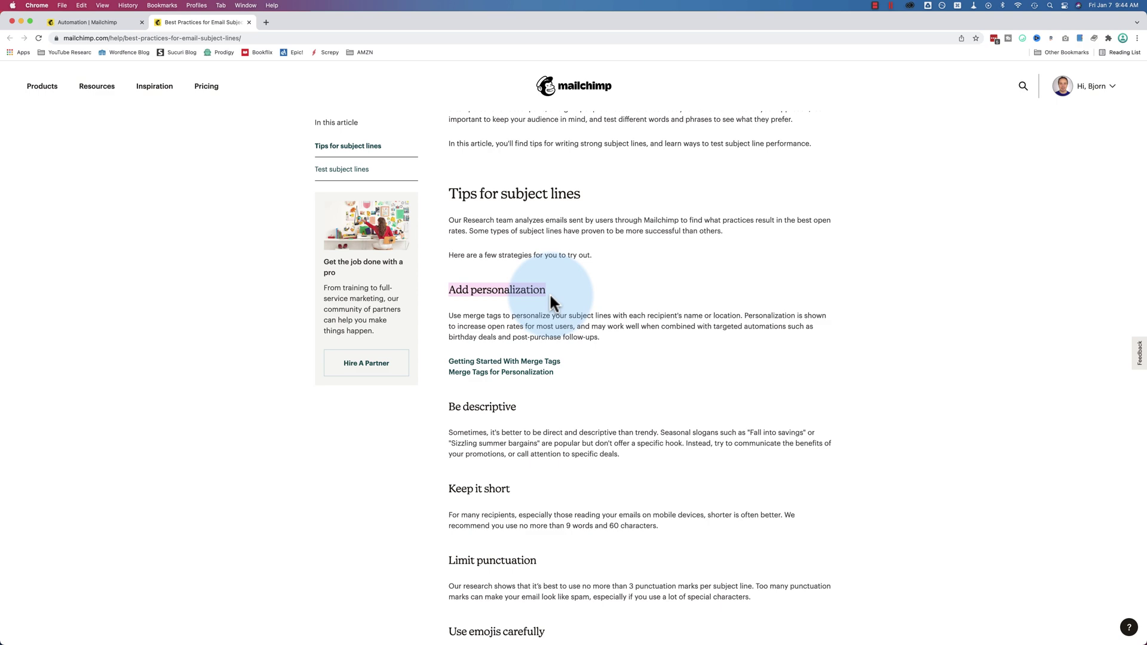
pyautogui.click(518, 375)
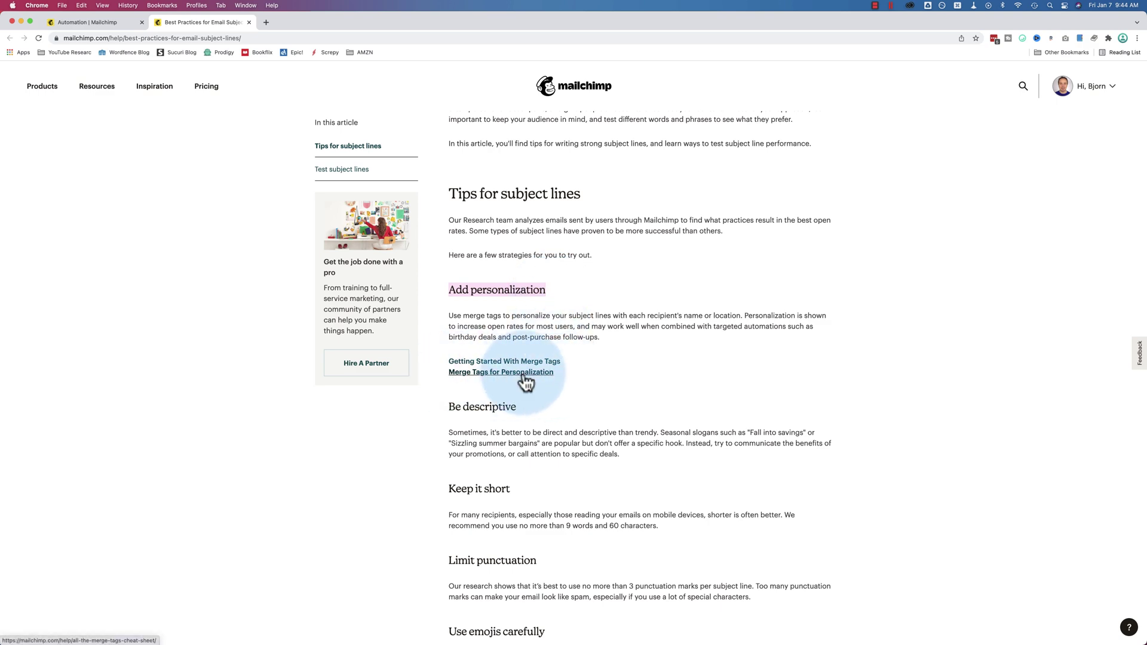
# Copy the *|FNAME|* first-name merge tag from the cheat sheet
pyautogui.scroll(-5, 449, 338)
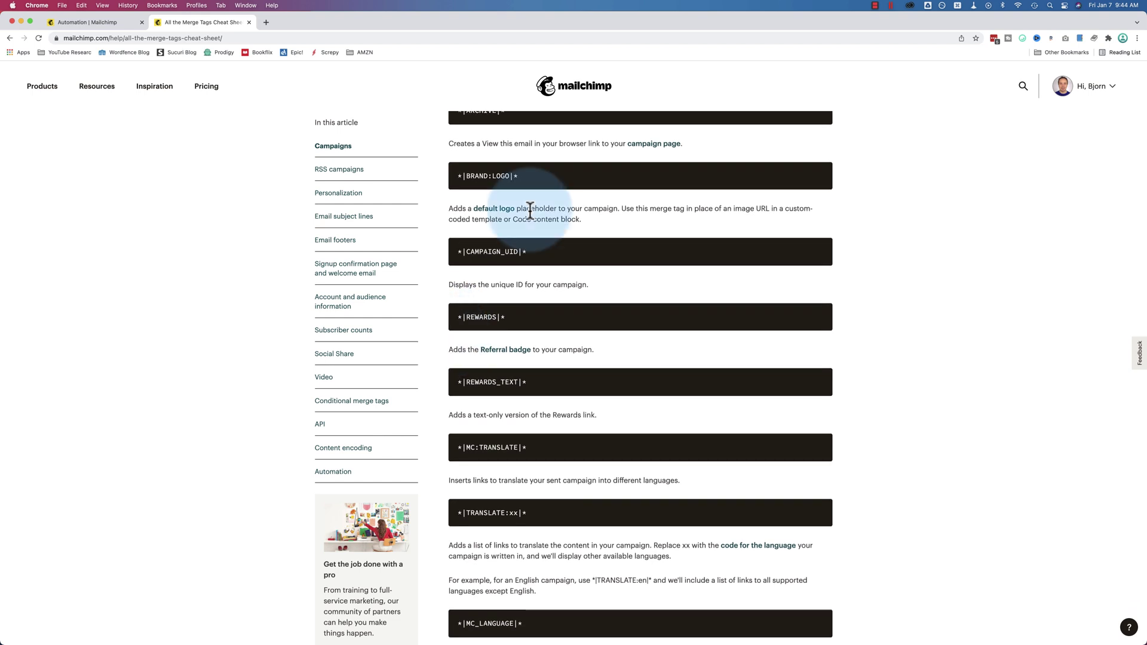
pyautogui.scroll(-3, 529, 227)
pyautogui.scroll(-15, 529, 227)
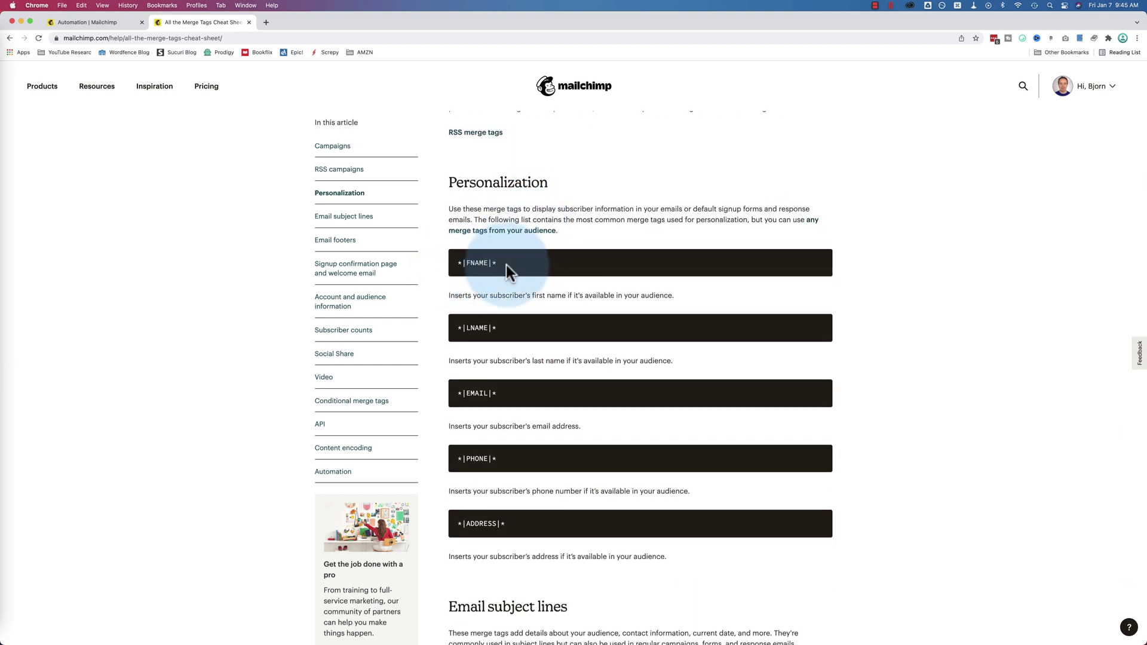
pyautogui.moveTo(500, 266); pyautogui.dragTo(456, 263)
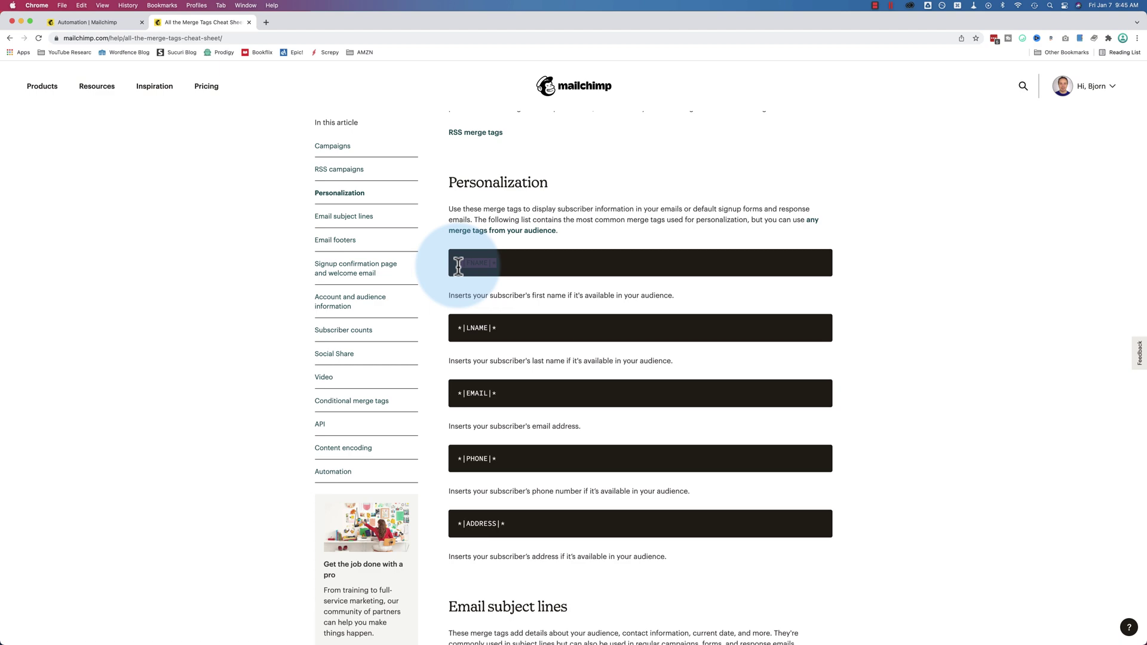
pyautogui.rightClick(472, 265)
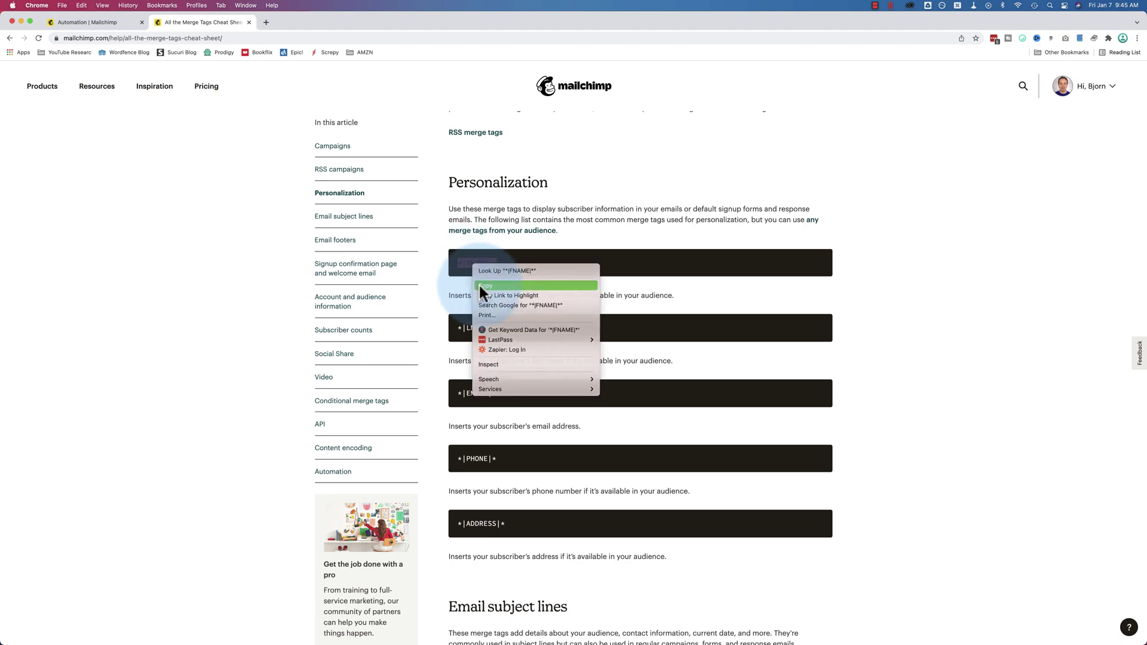
pyautogui.click(479, 281)
# Paste *|FNAME|* before the emoji so the subject reads 'Thanks for joining us *|FNAME|* 🚀'
pyautogui.click(117, 22)
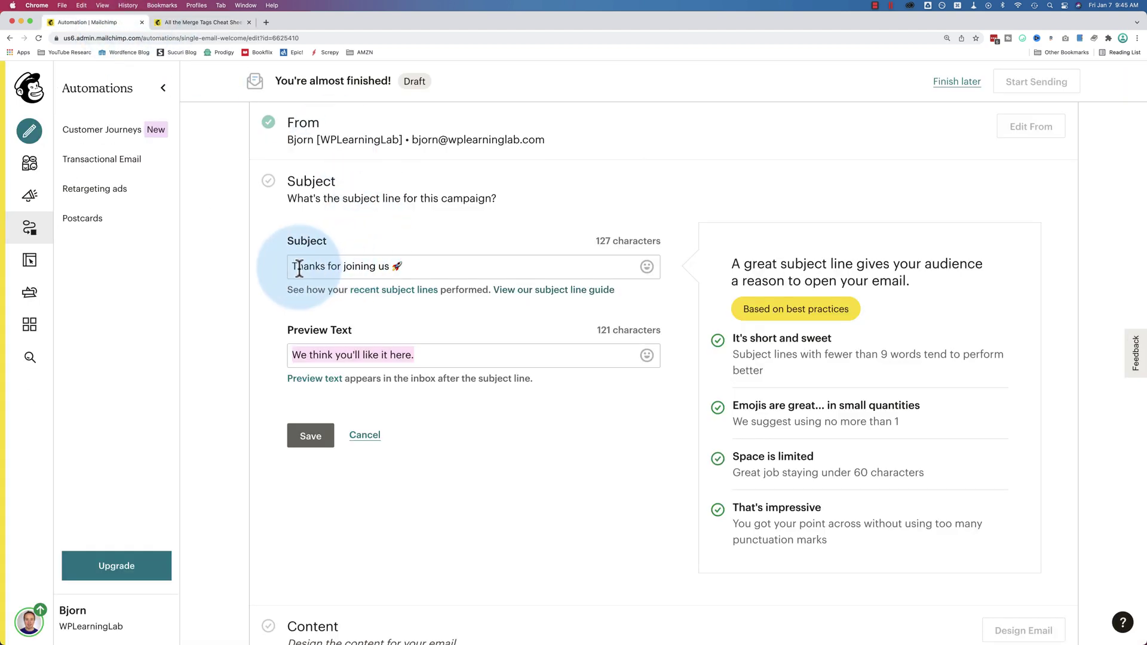
pyautogui.click(388, 267)
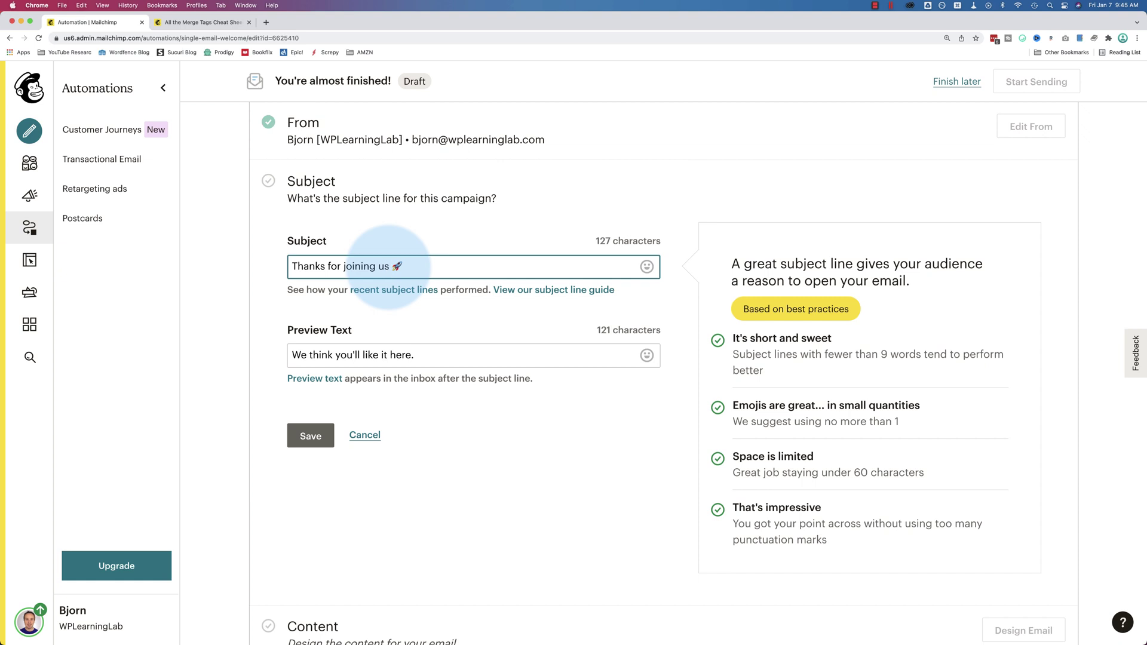
pyautogui.rightClick(389, 264)
pyautogui.click(407, 331)
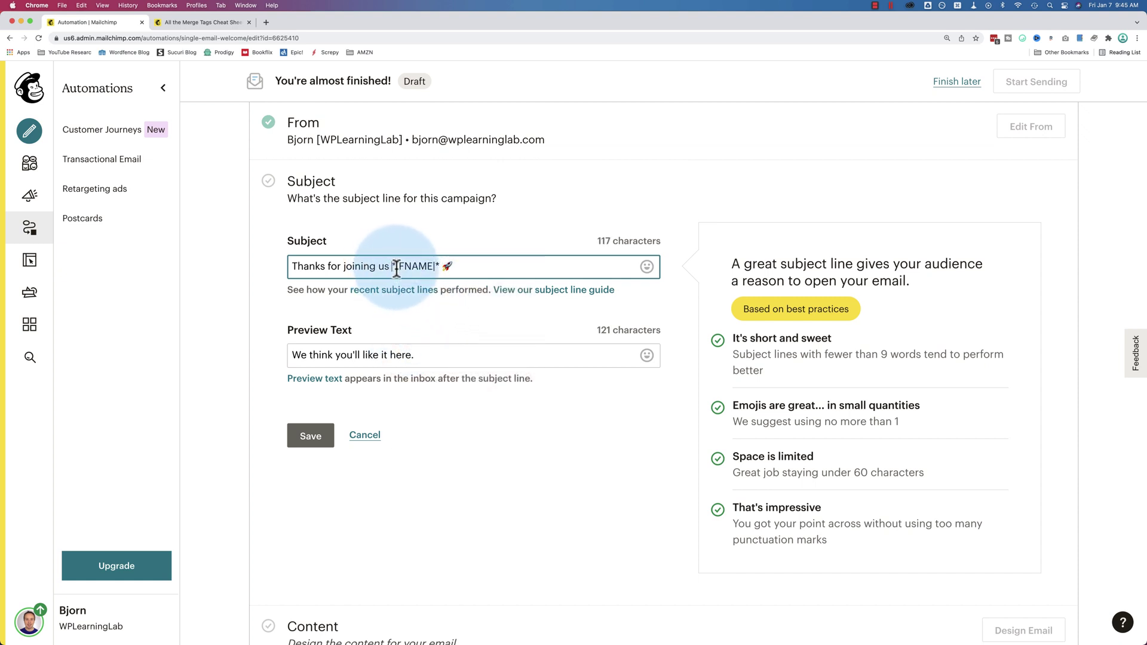
pyautogui.moveTo(395, 268); pyautogui.dragTo(436, 268)
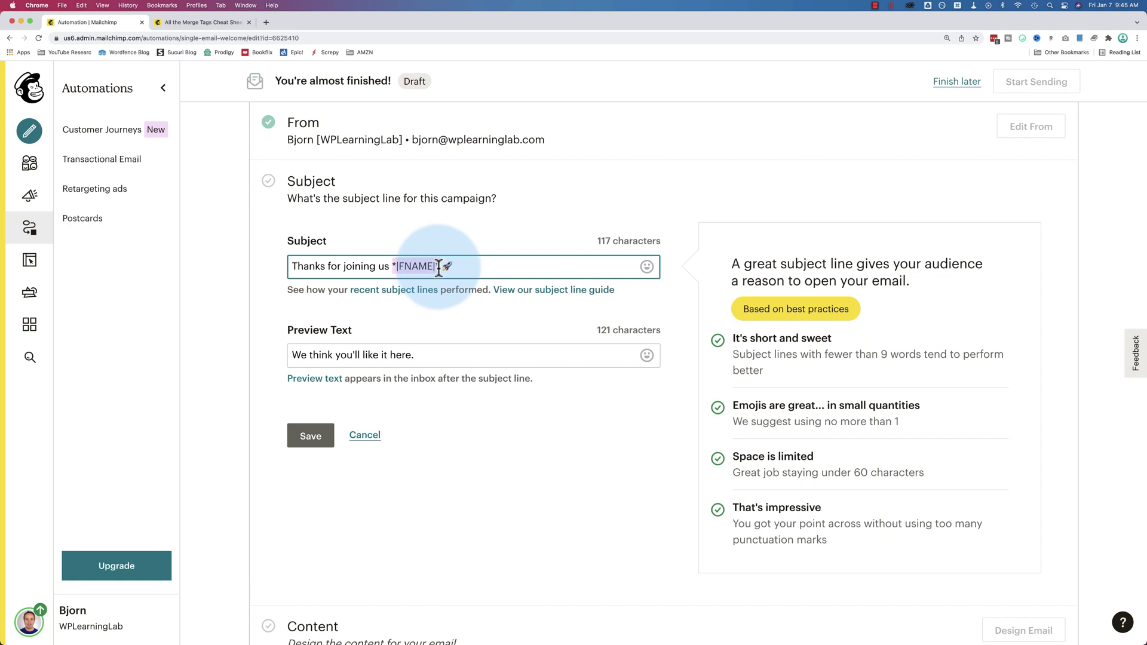
pyautogui.click(436, 306)
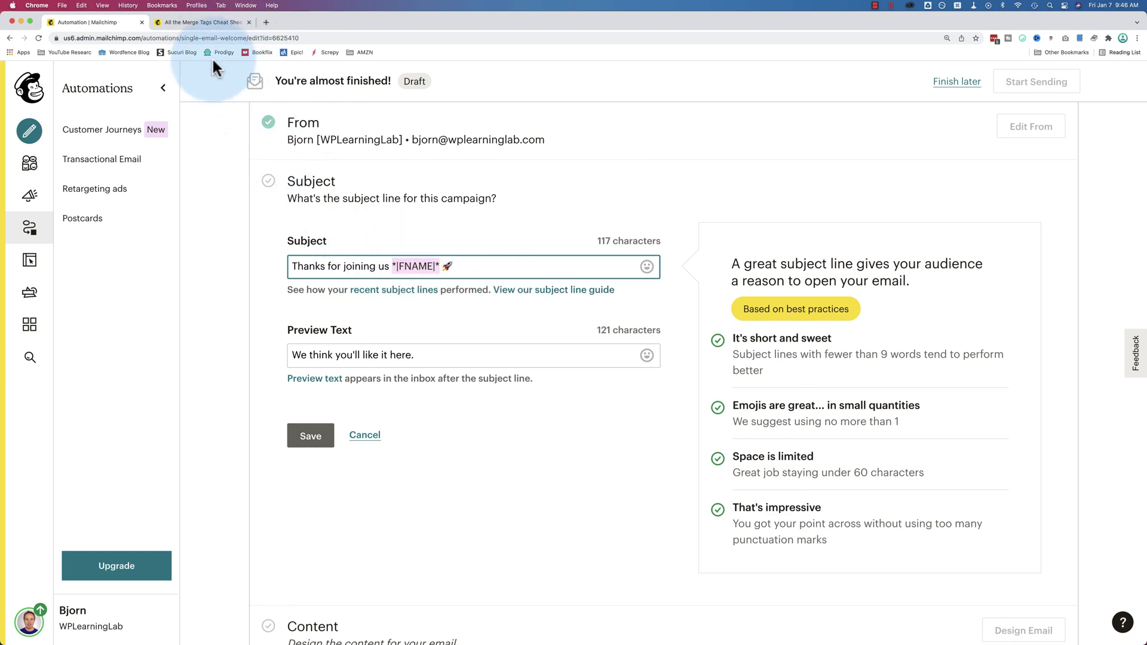
pyautogui.click(202, 21)
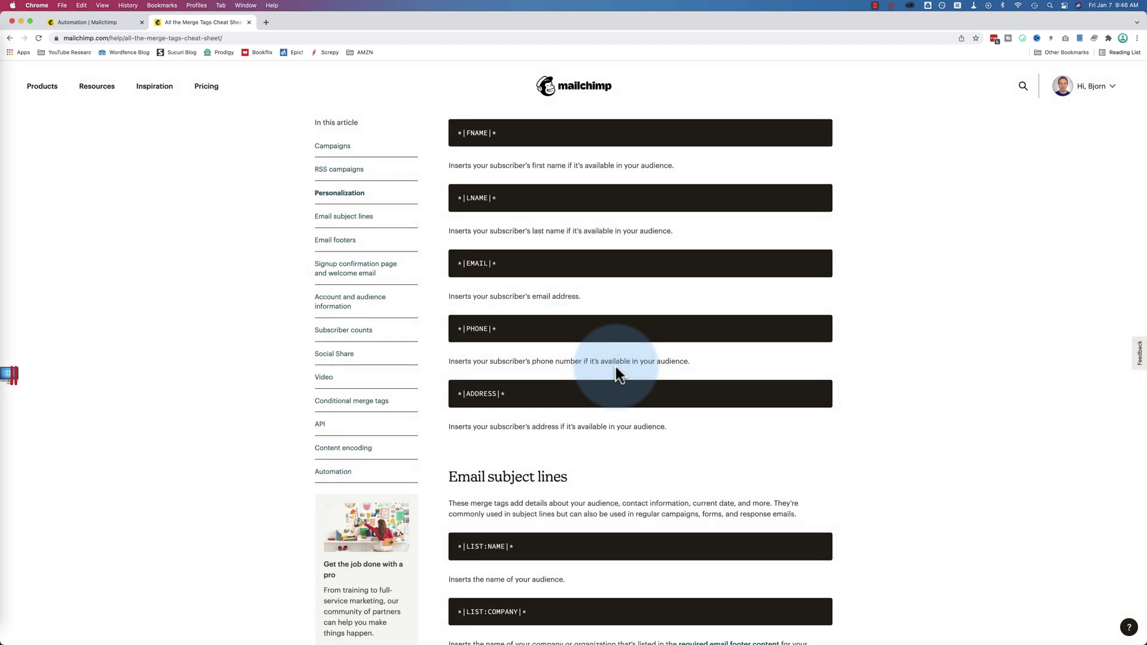
pyautogui.scroll(1, 615, 367)
pyautogui.scroll(2, 615, 367)
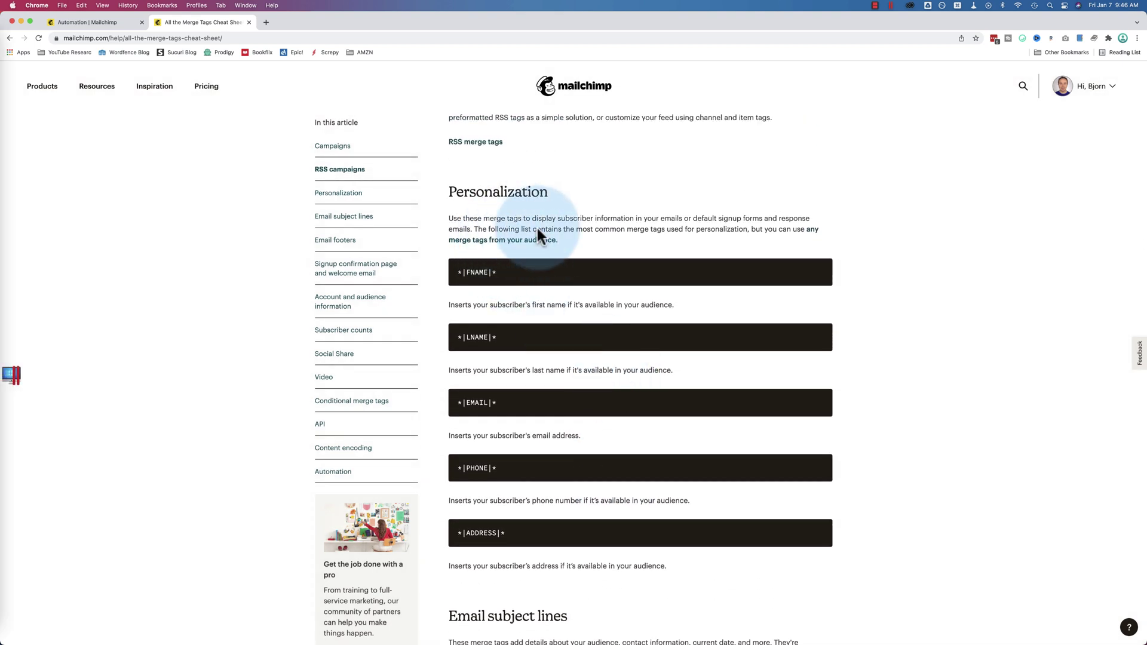
pyautogui.scroll(-6, 563, 332)
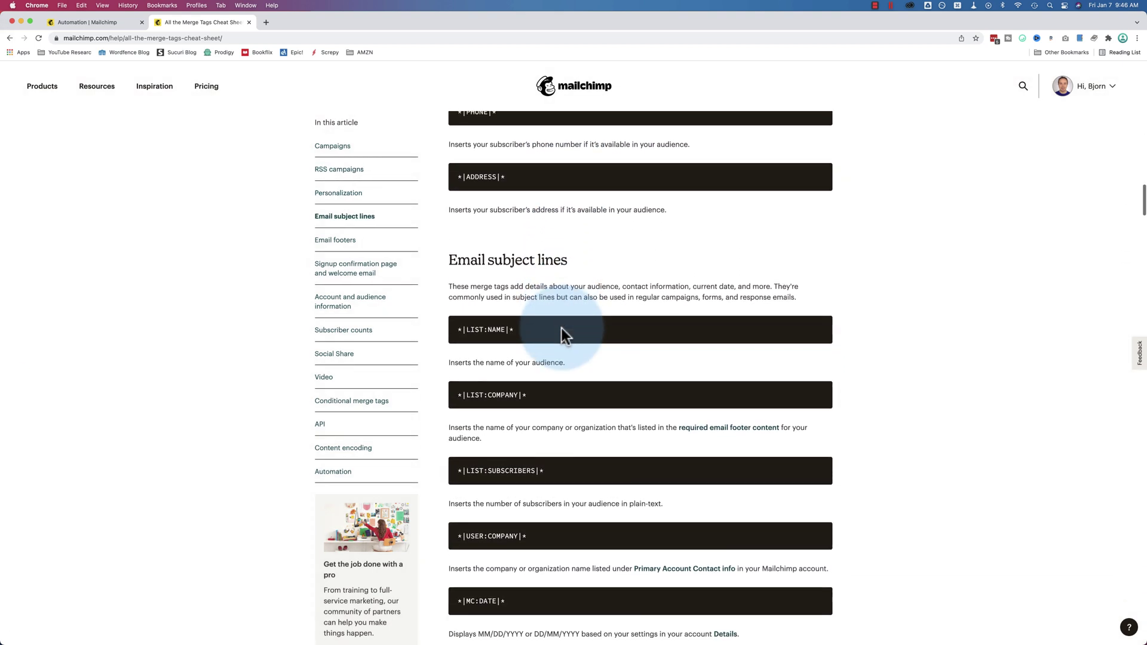
pyautogui.scroll(-1, 561, 328)
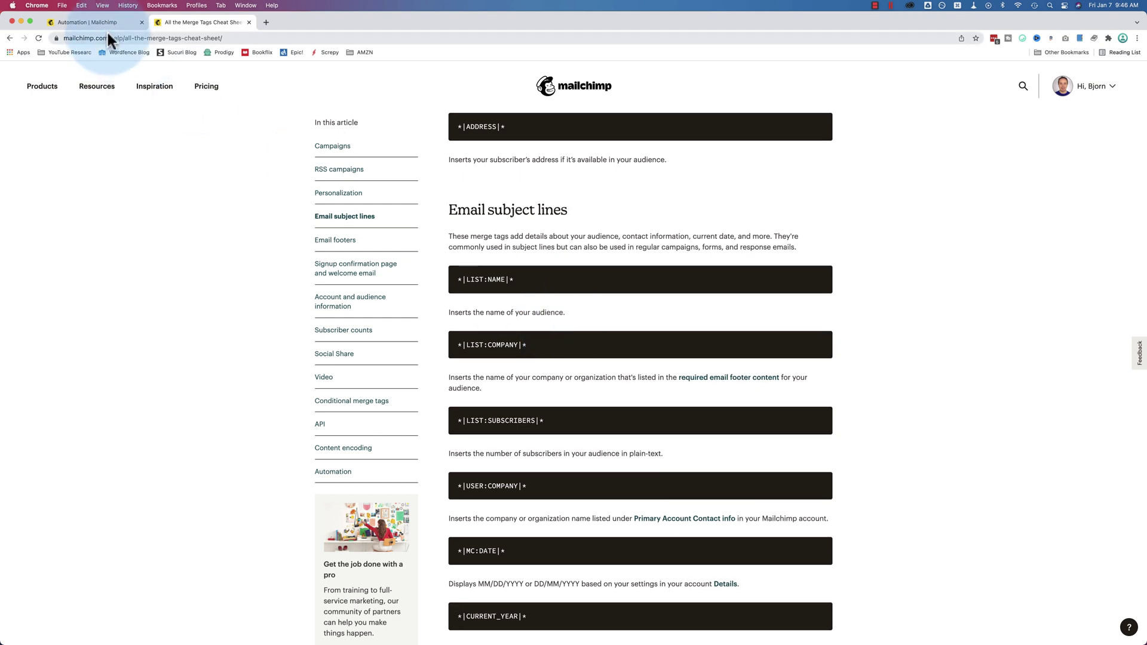
pyautogui.click(109, 24)
# Save the personalised subject line and preview text
pyautogui.click(343, 265)
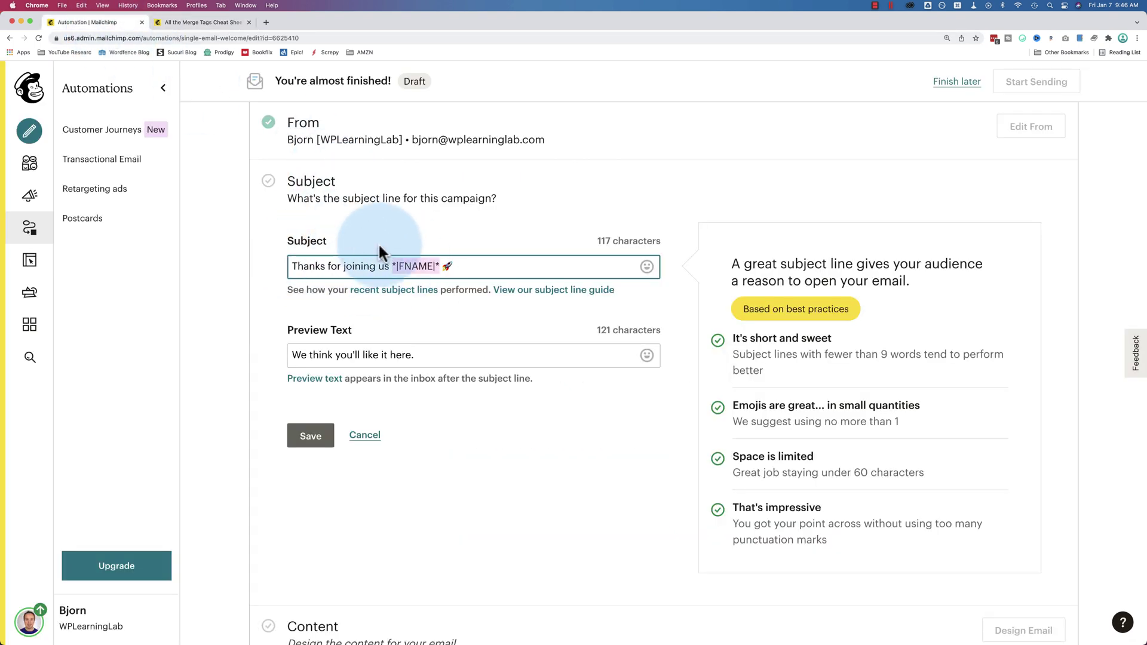
pyautogui.doubleClick(413, 269)
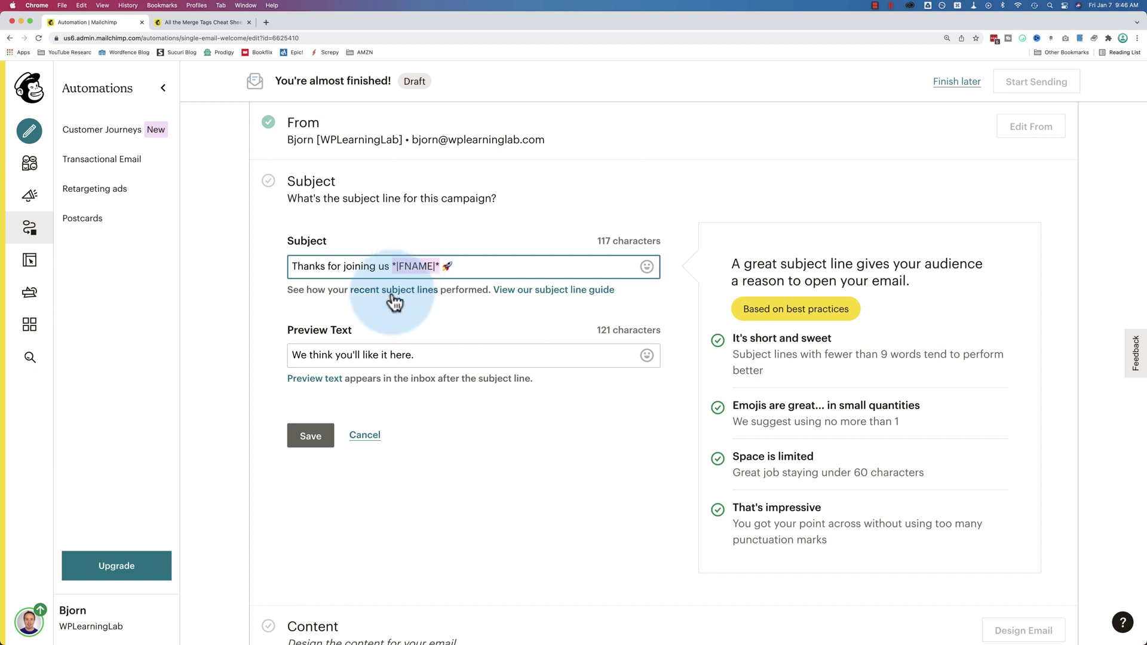
pyautogui.click(425, 357)
pyautogui.moveTo(425, 357); pyautogui.dragTo(255, 358)
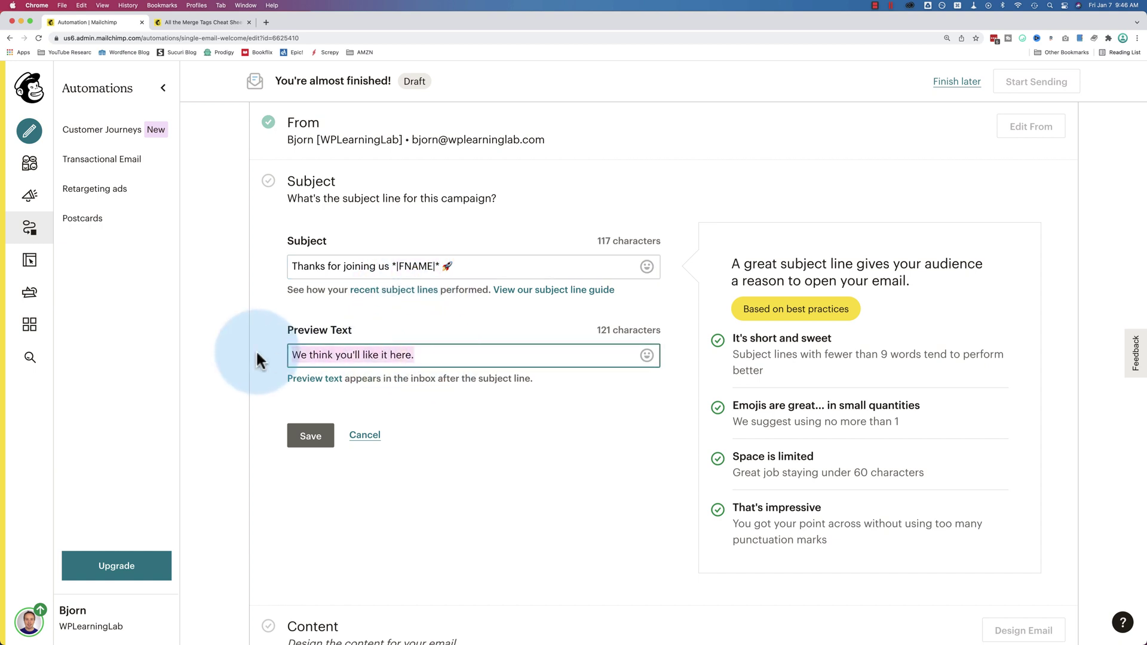
pyautogui.scroll(-3, 353, 379)
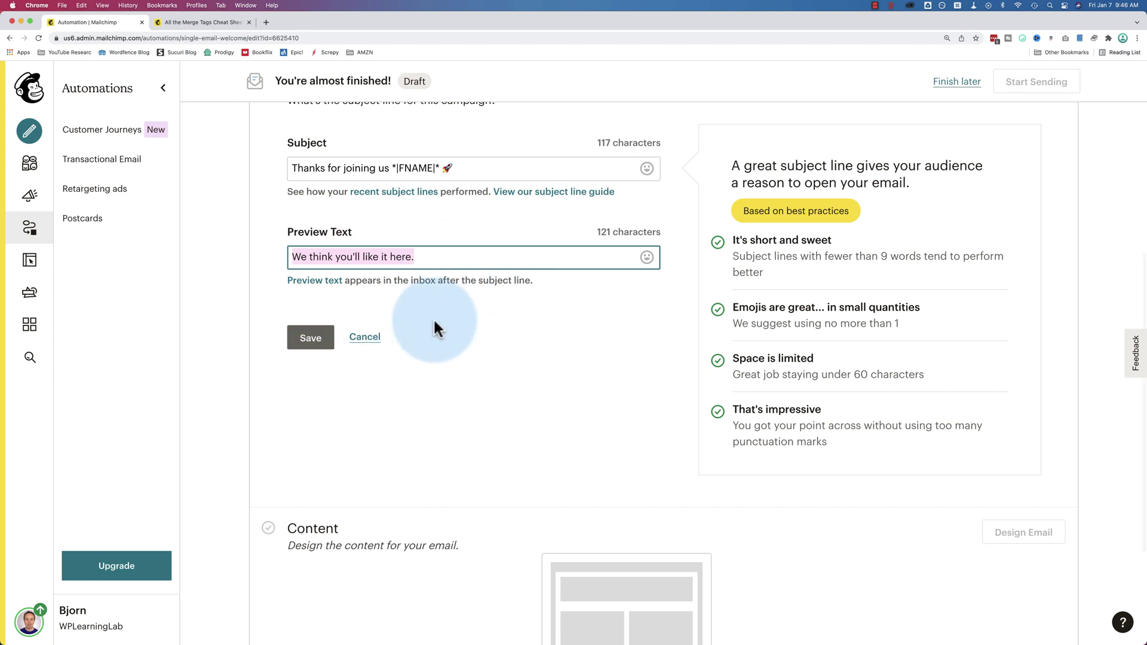
pyautogui.click(320, 350)
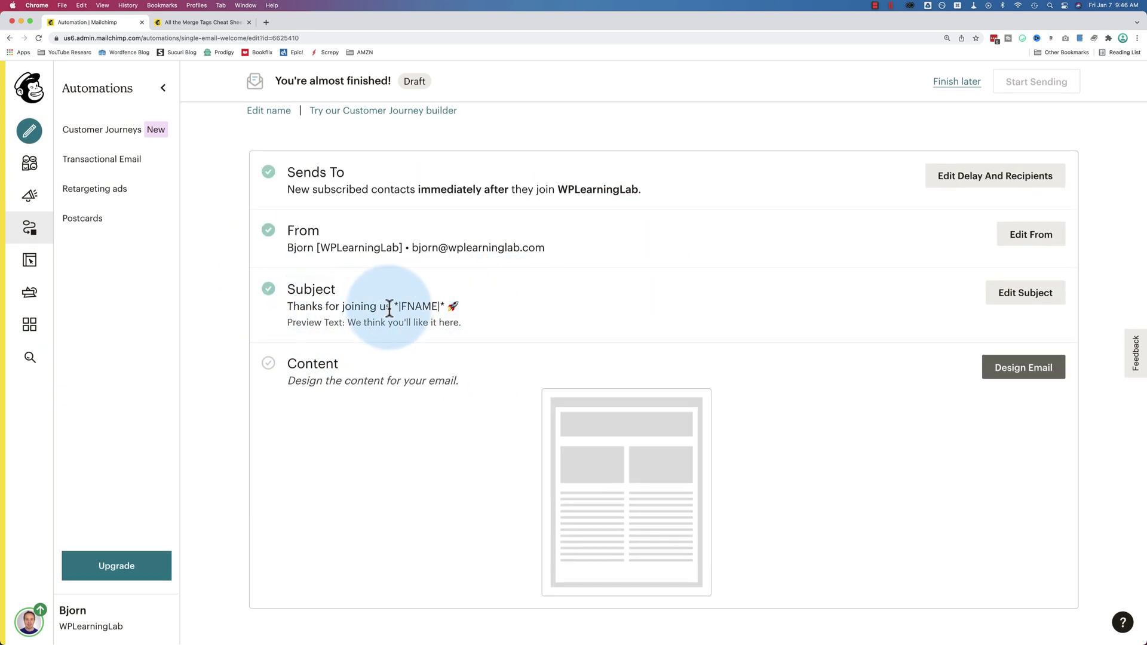
# Check the saved subject and open the welcome email's content designer
pyautogui.moveTo(398, 306); pyautogui.dragTo(393, 312)
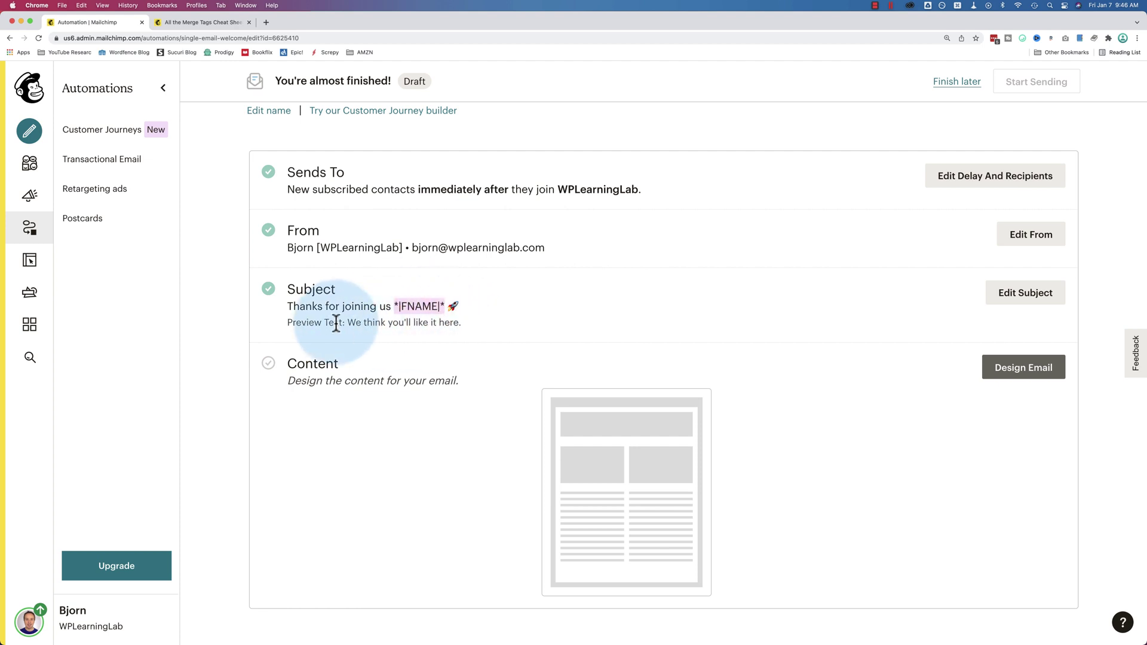
pyautogui.moveTo(273, 291); pyautogui.dragTo(517, 308)
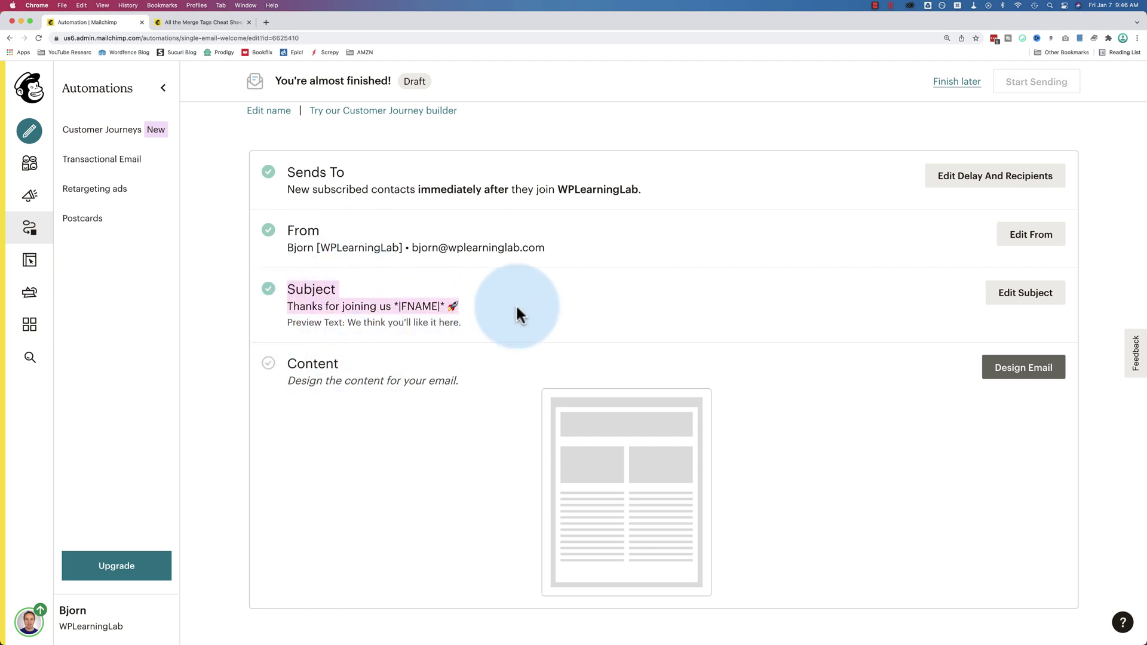
pyautogui.click(683, 320)
pyautogui.click(1018, 370)
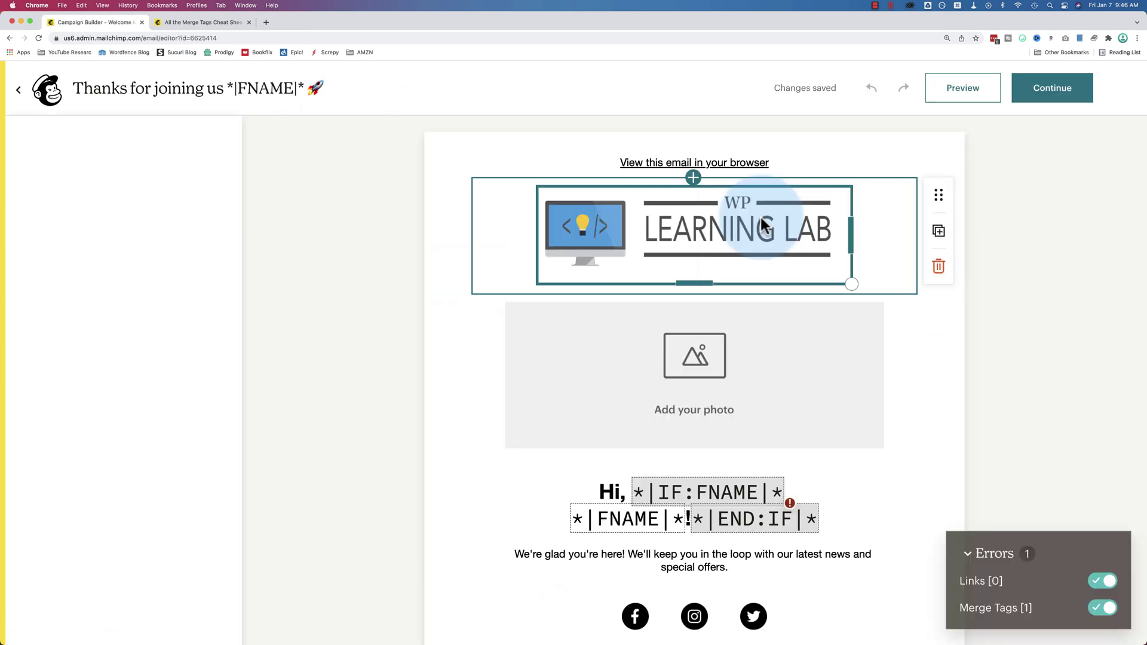
# Drag the logo image's corner handle to make it smaller
pyautogui.click(777, 234)
pyautogui.moveTo(850, 287); pyautogui.dragTo(666, 209)
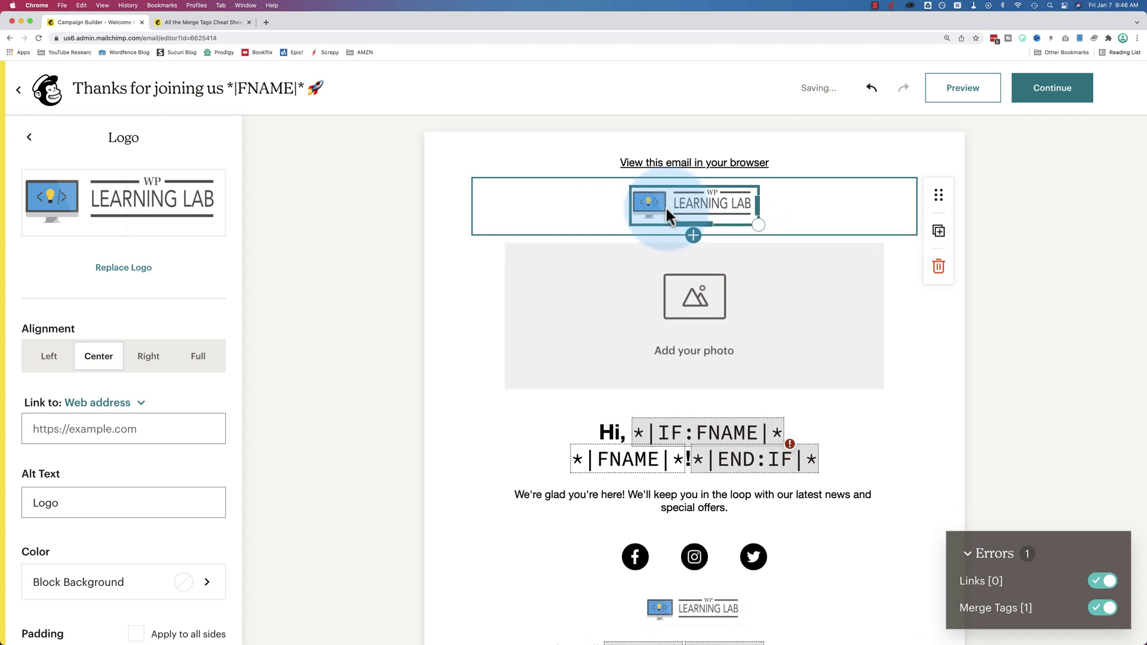
pyautogui.click(30, 139)
# Apply a clean copy of the Minimal prebuilt template to the welcome email
pyautogui.click(78, 150)
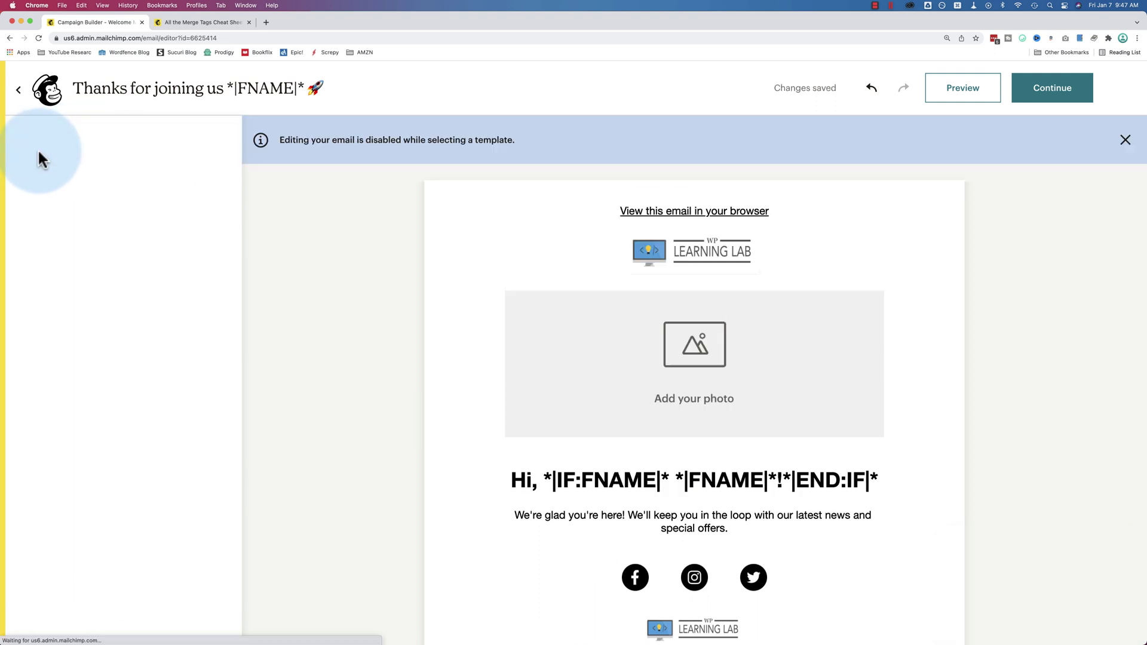
pyautogui.scroll(-6, 137, 244)
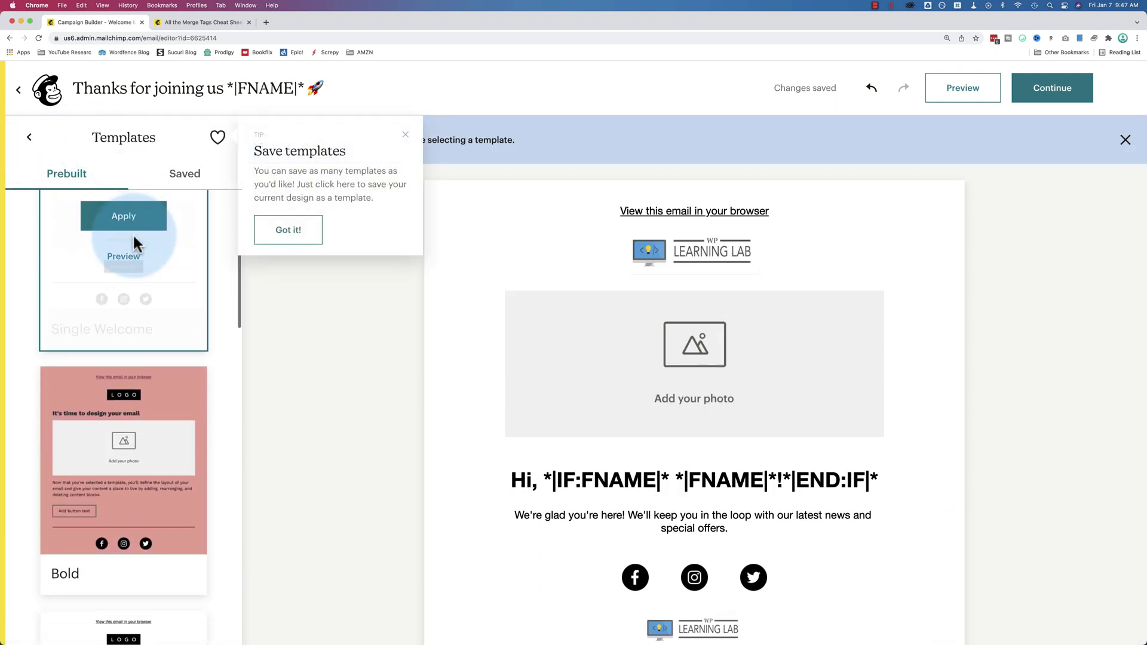
pyautogui.scroll(-8, 138, 383)
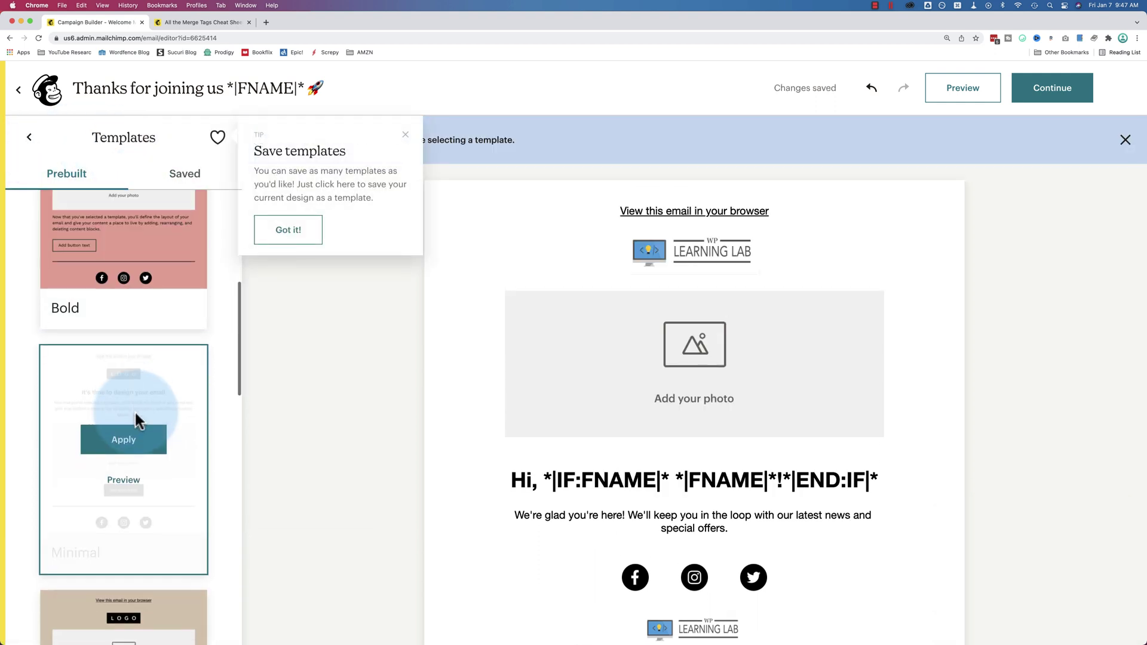
pyautogui.scroll(-5, 136, 420)
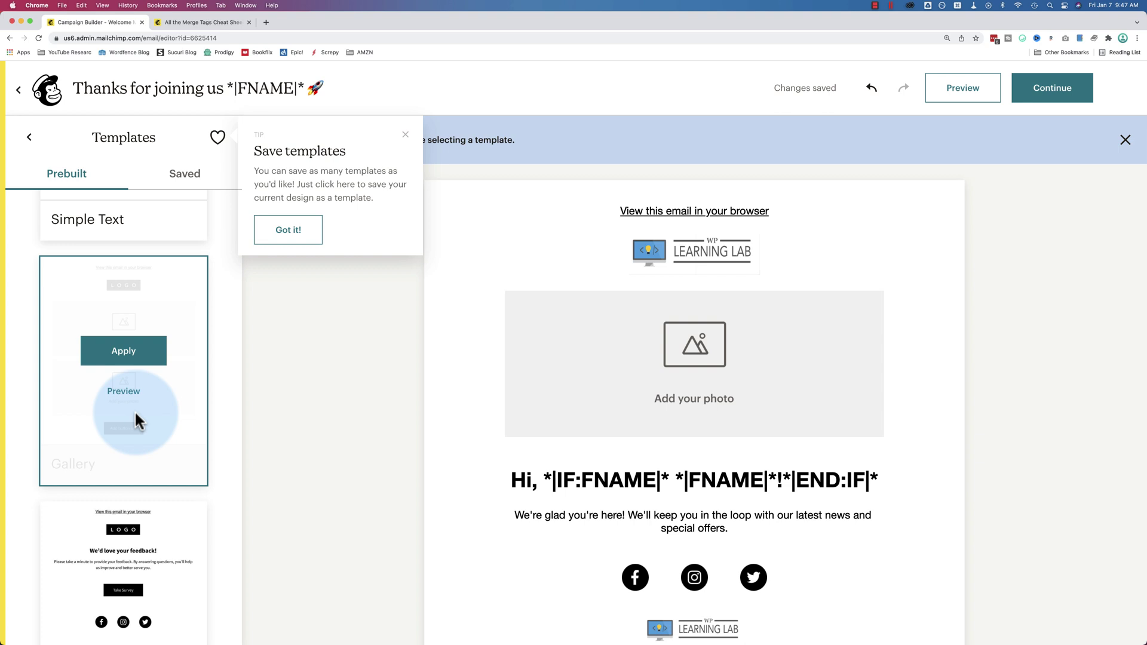
pyautogui.click(182, 178)
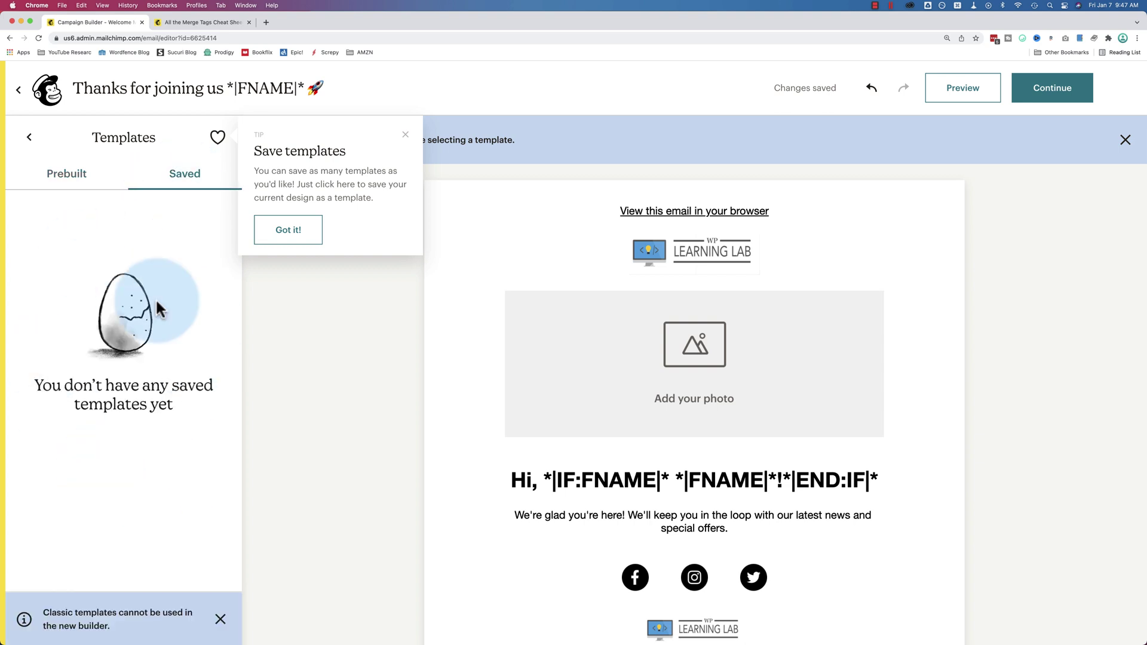
pyautogui.click(66, 174)
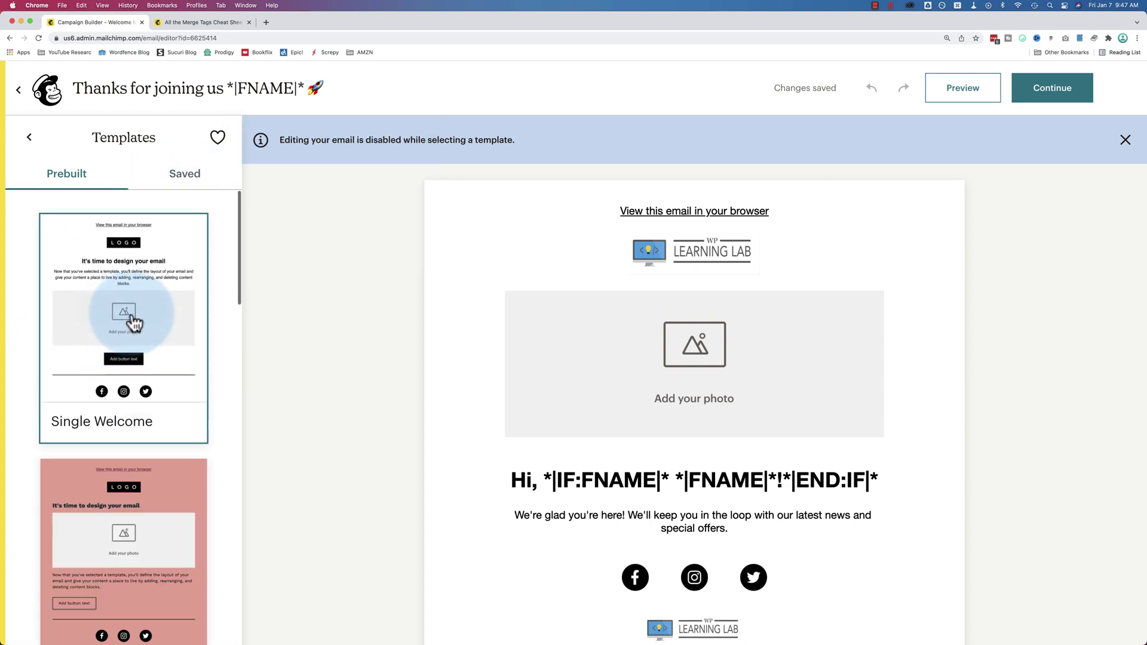
pyautogui.scroll(-7, 187, 315)
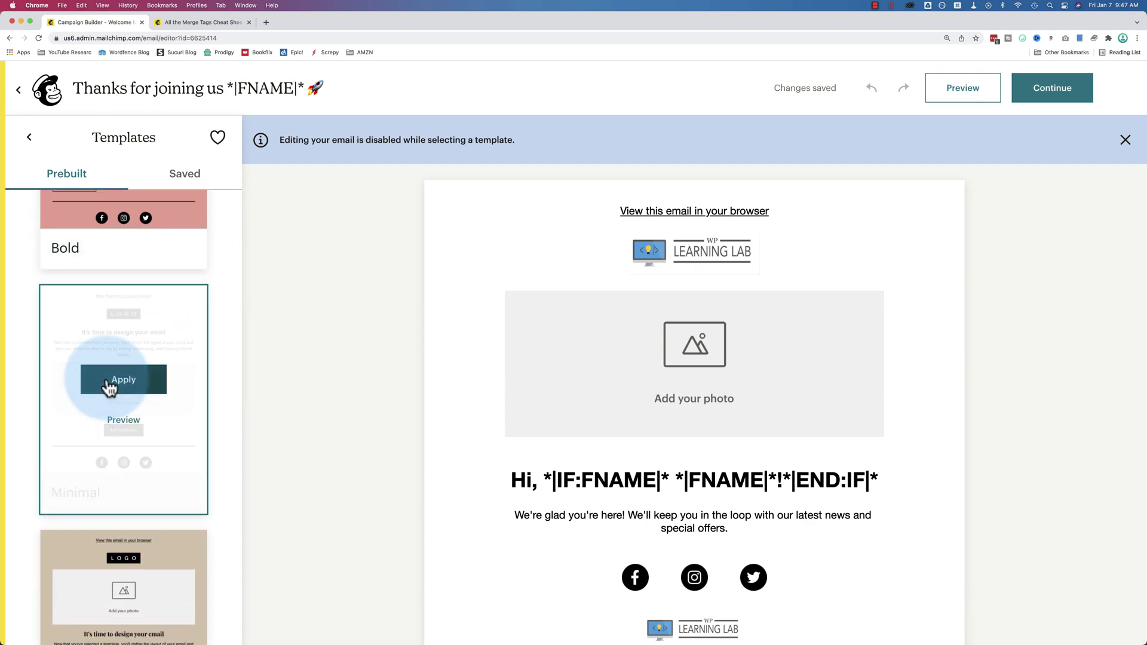
pyautogui.click(138, 377)
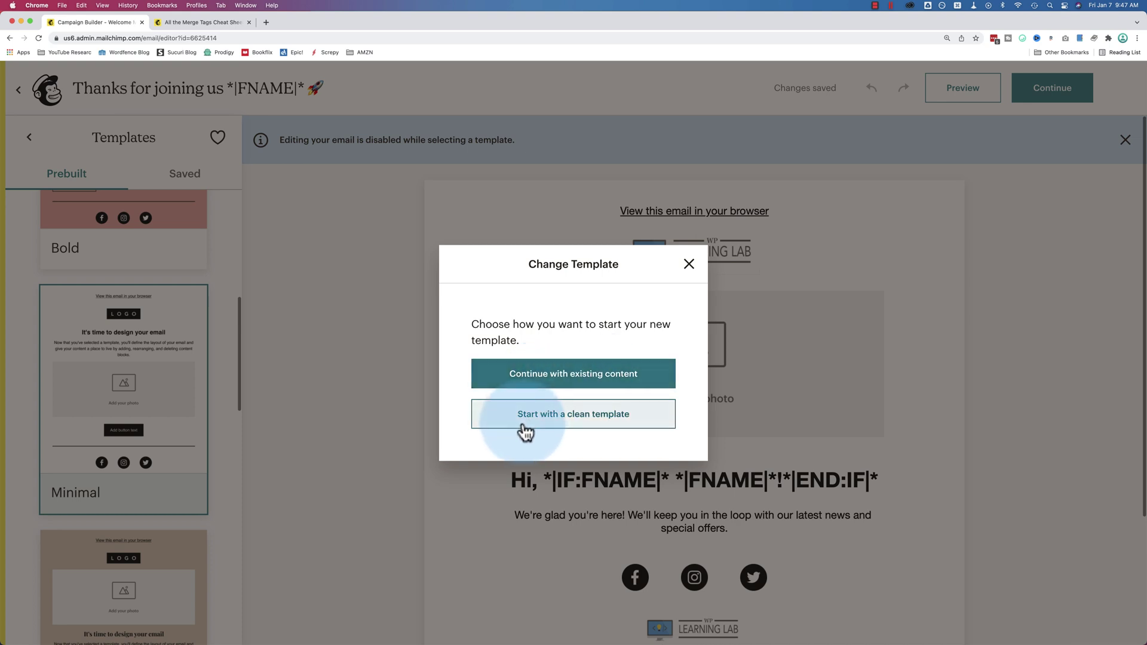
pyautogui.click(572, 418)
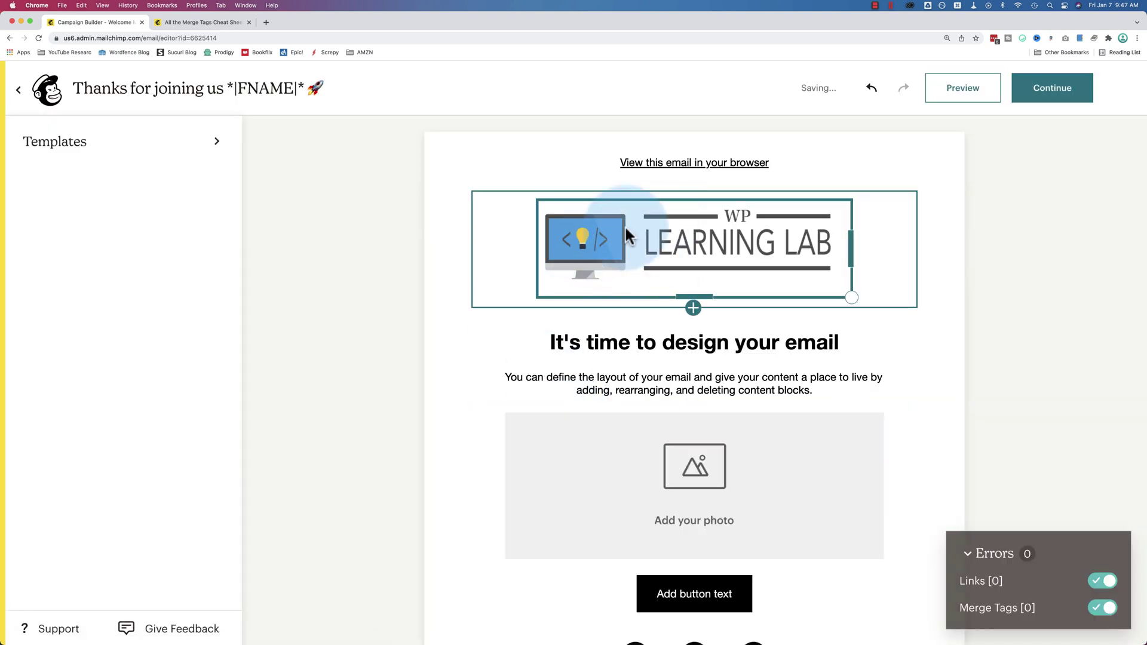
# Browse the logo's image library and My Files, then close it, keeping the WP Learning Lab logo
pyautogui.scroll(-2, 433, 266)
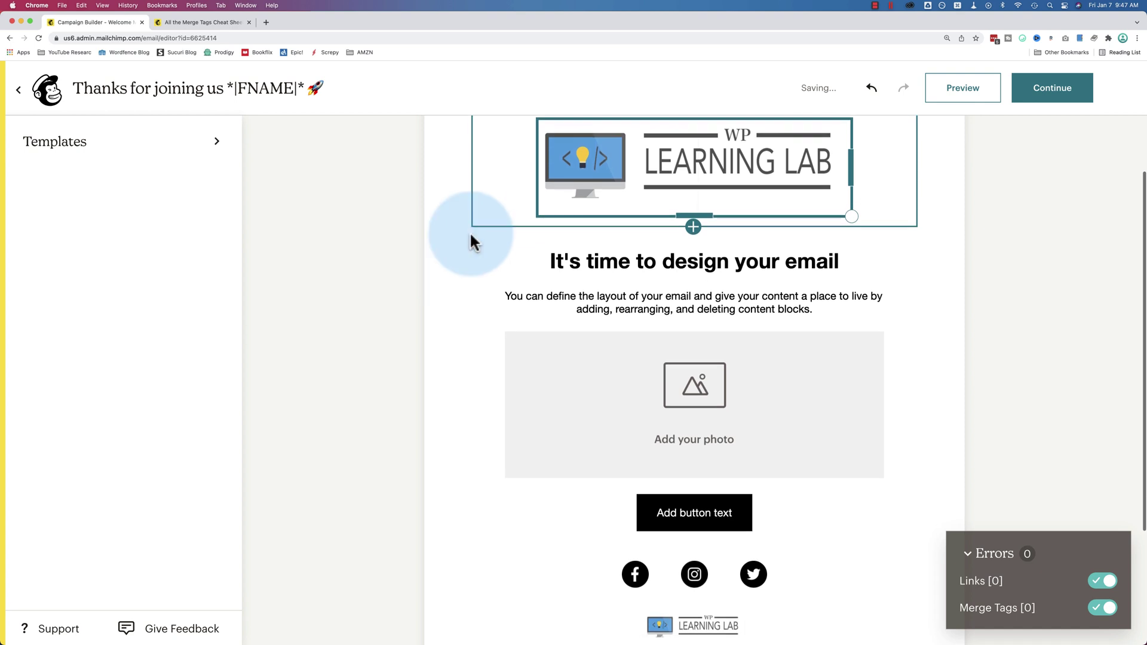
pyautogui.click(693, 156)
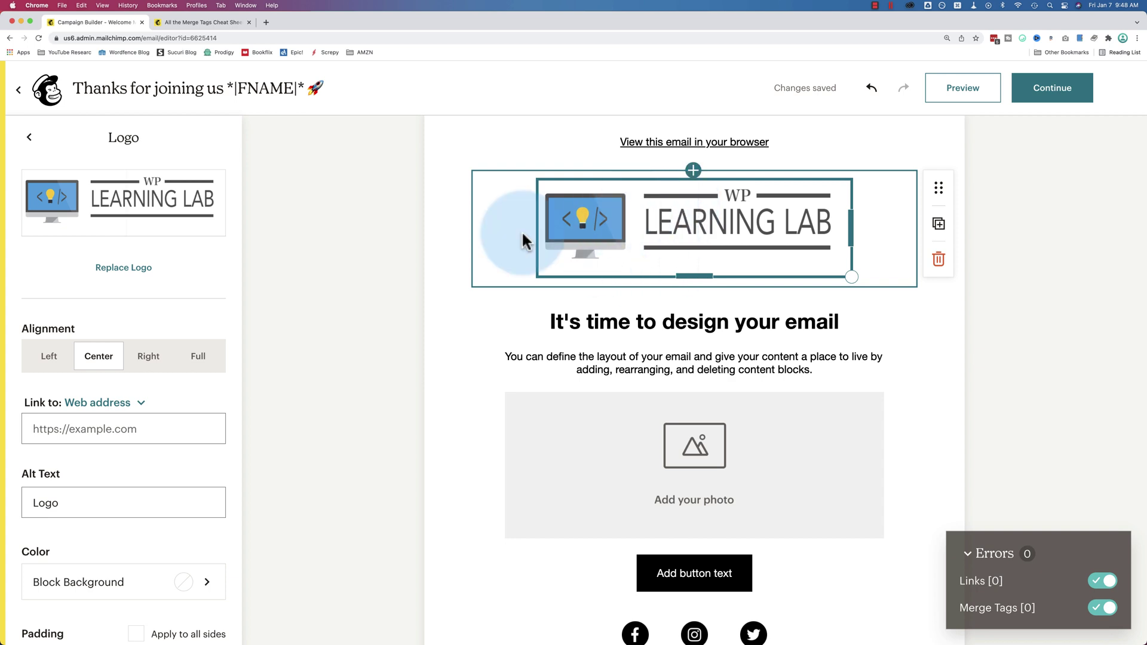
pyautogui.click(114, 262)
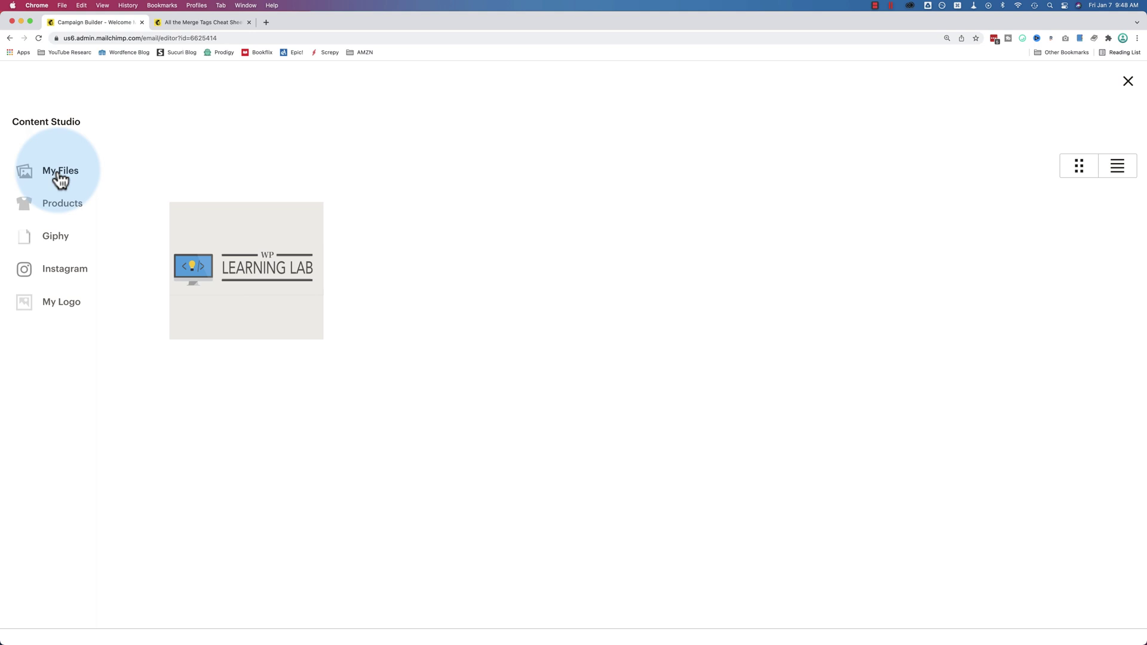
pyautogui.click(58, 178)
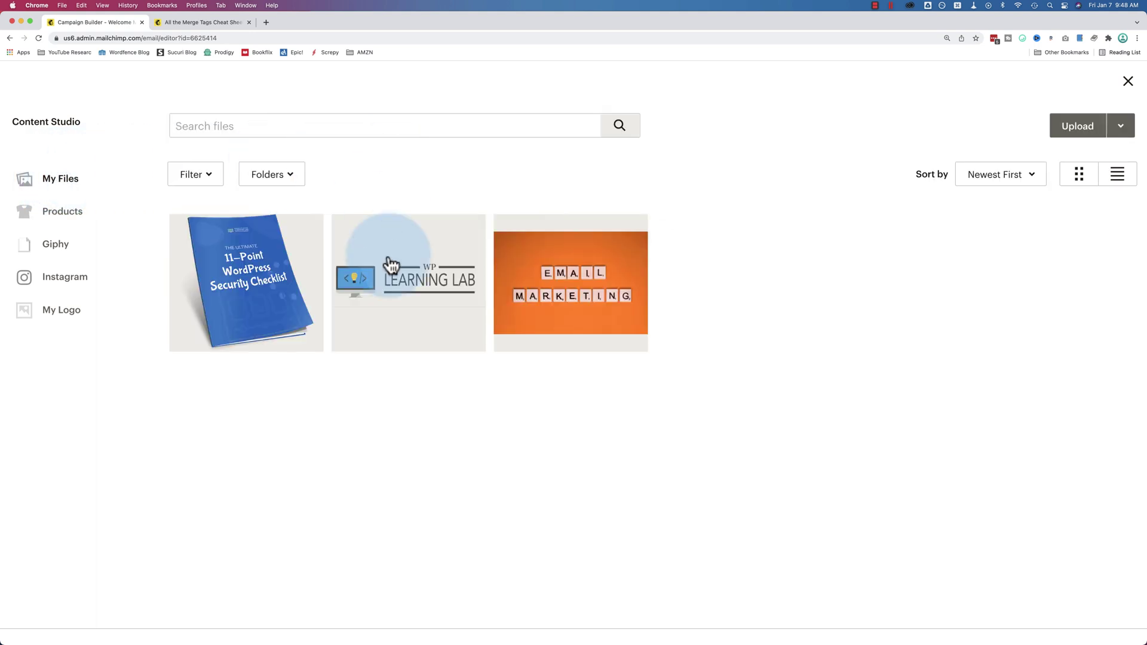
pyautogui.click(1082, 129)
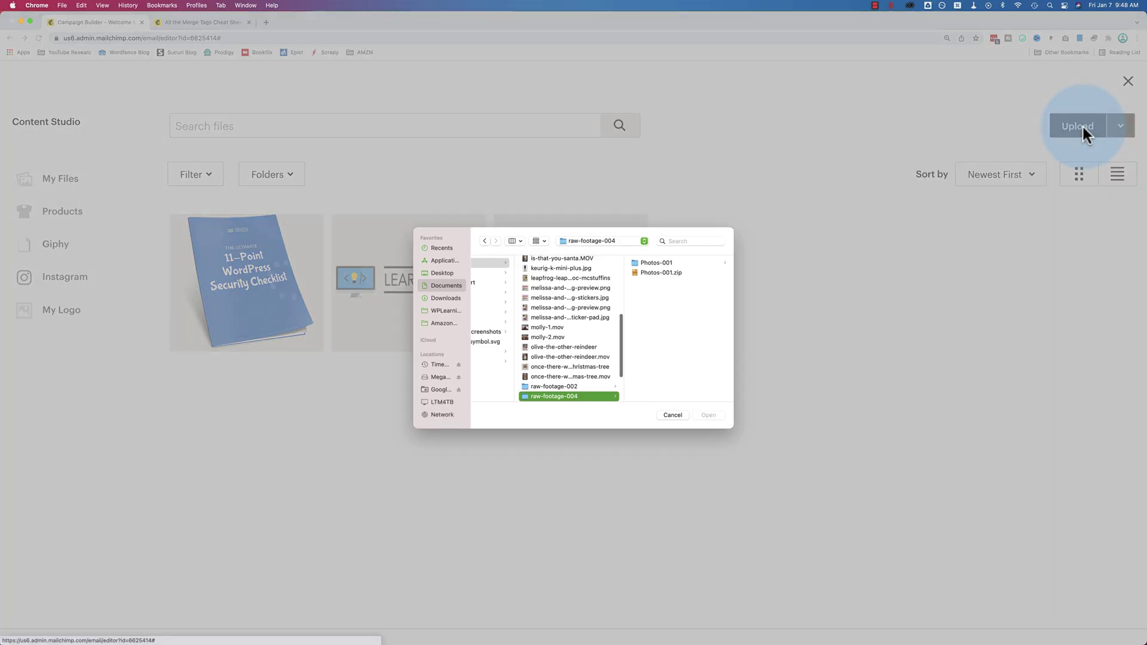
pyautogui.click(672, 414)
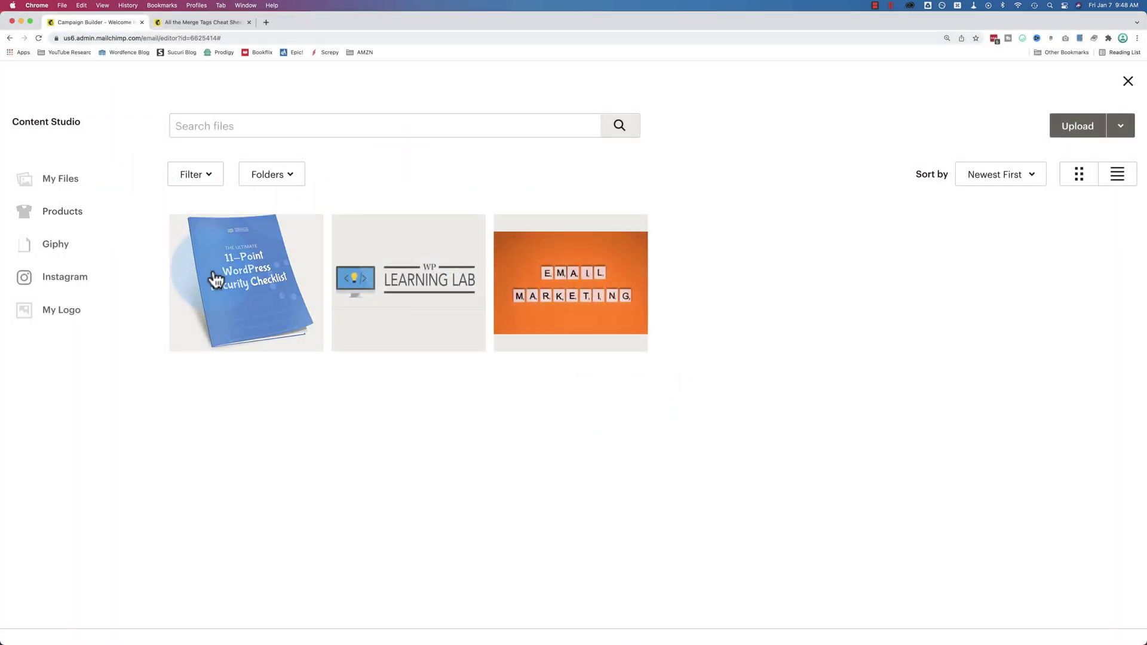
pyautogui.click(1127, 82)
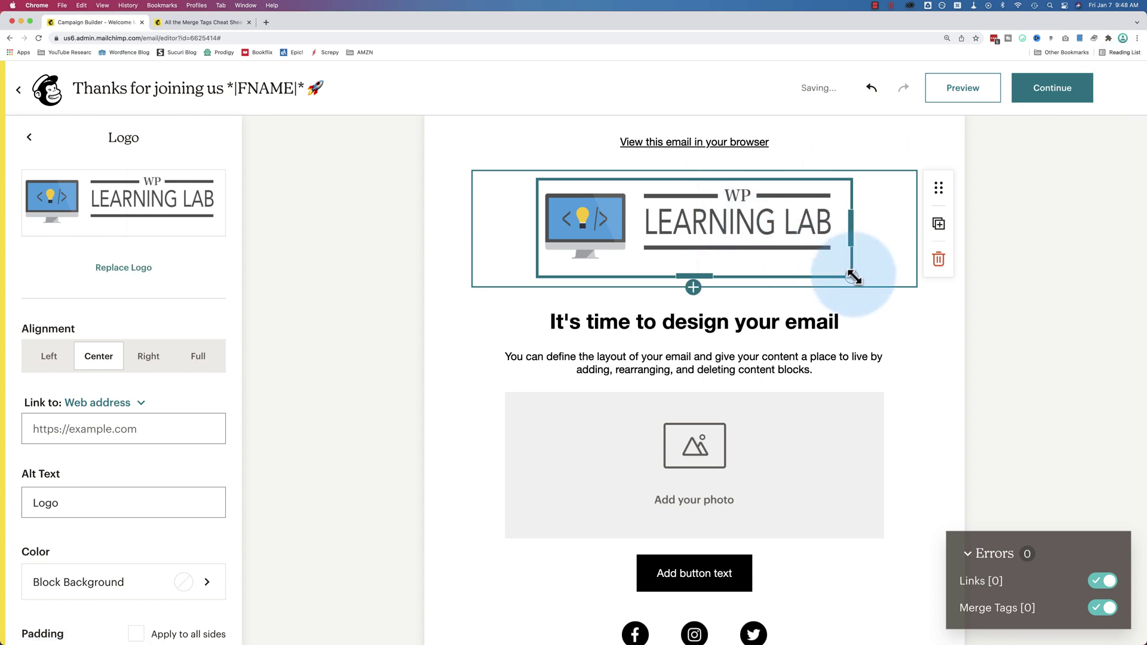
# Shrink the WP Learning Lab logo by dragging its bottom-right handle up-left
pyautogui.moveTo(853, 277); pyautogui.dragTo(673, 186)
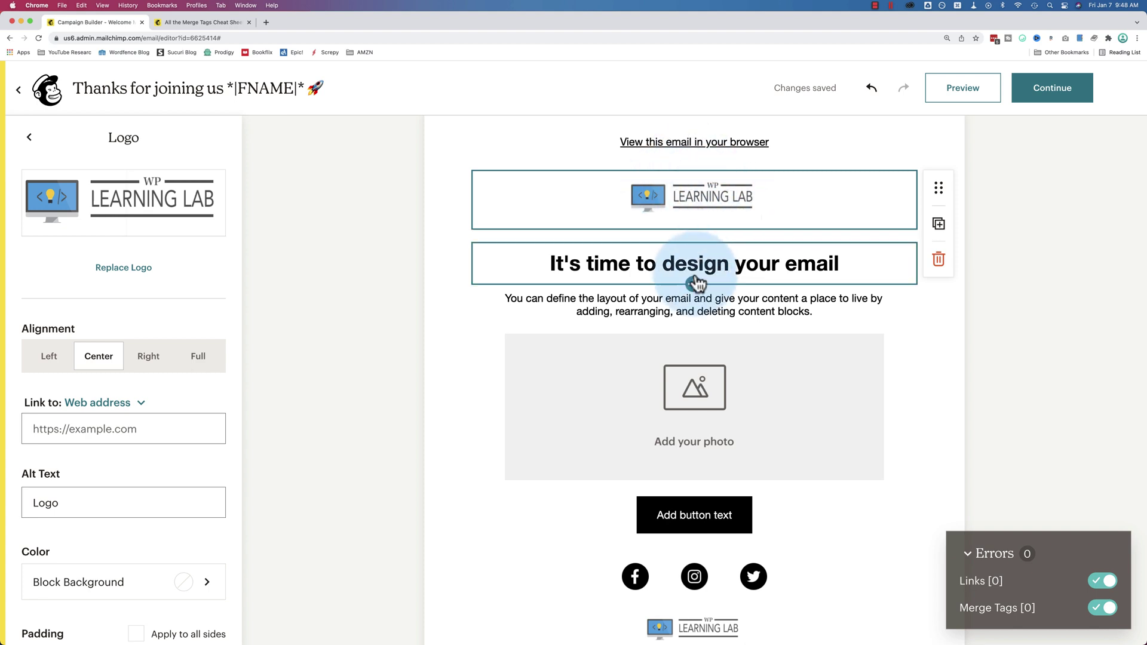
pyautogui.click(692, 171)
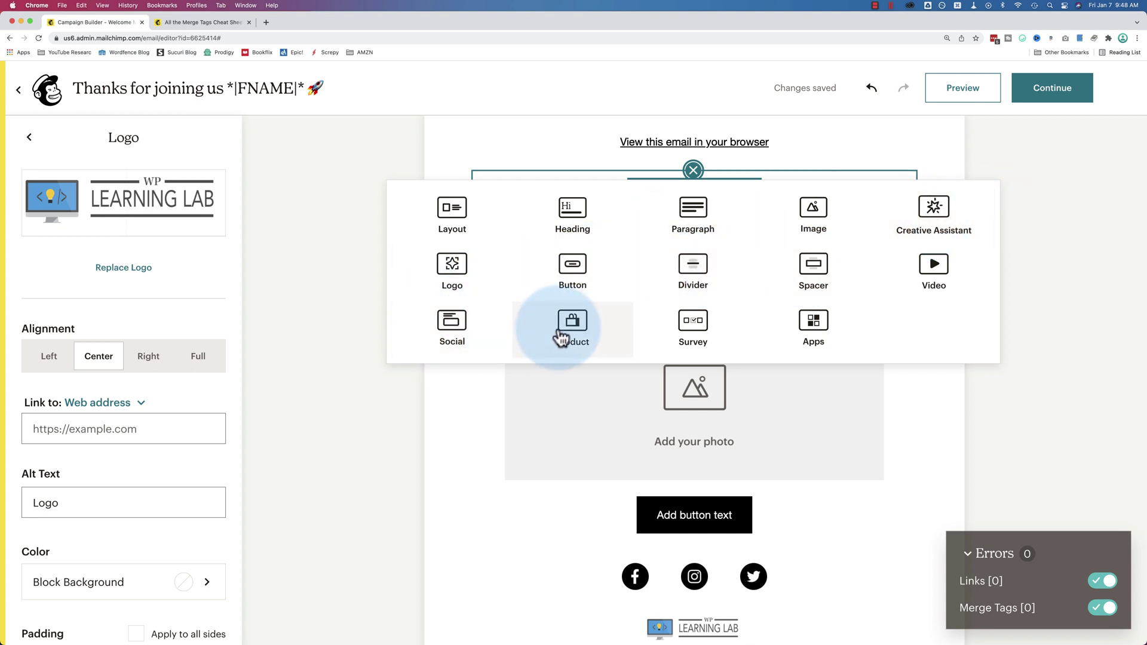
pyautogui.click(948, 404)
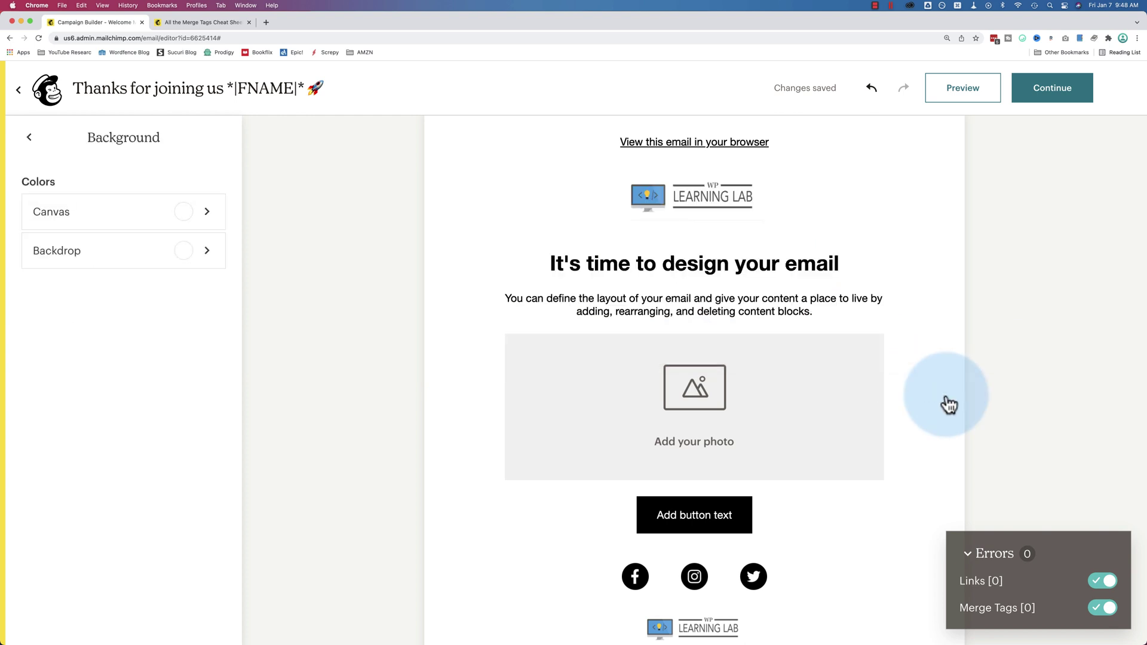
# Replace the heading text with 'Great to have you on board!'
pyautogui.click(767, 281)
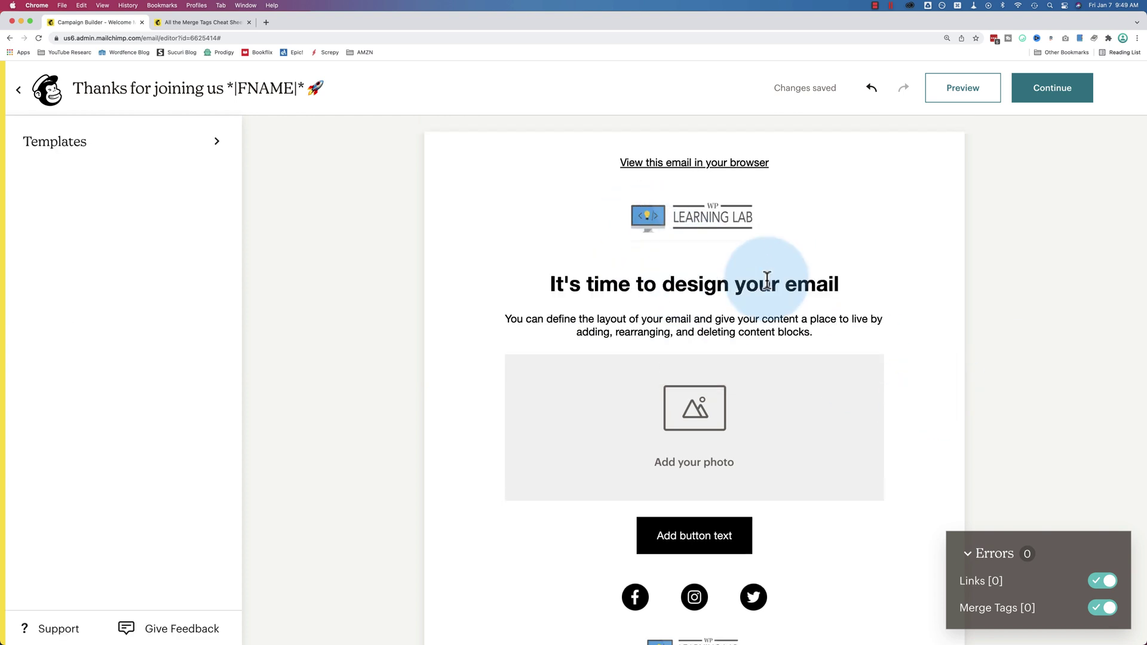
pyautogui.moveTo(767, 281); pyautogui.dragTo(808, 281)
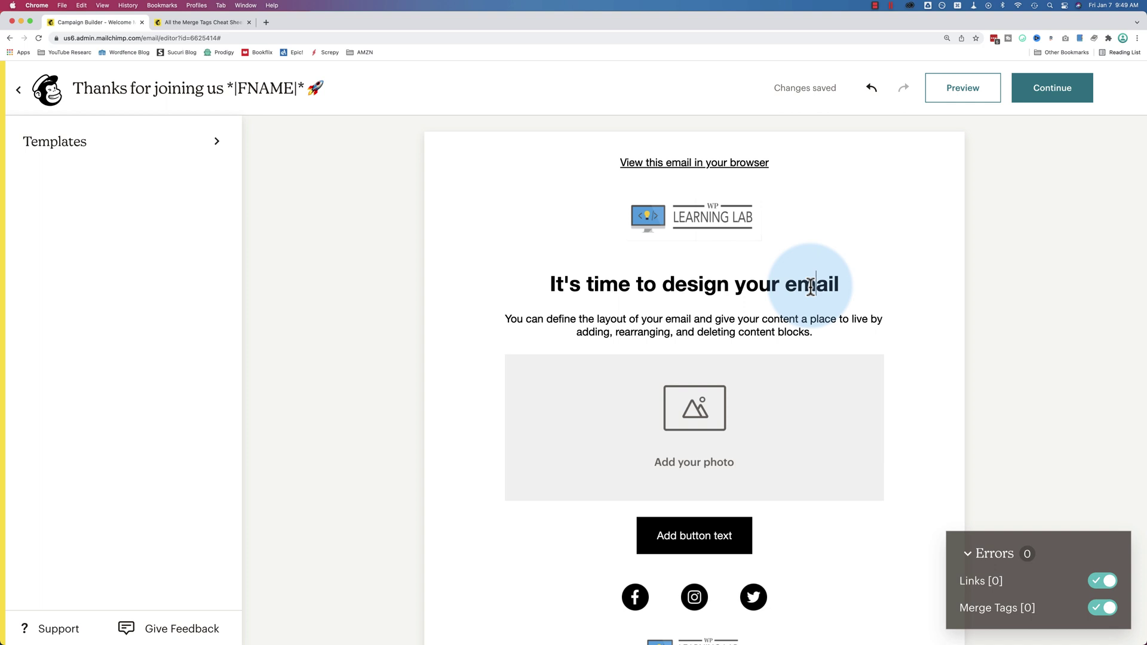
pyautogui.click(808, 280)
pyautogui.press('BackSpace')
pyautogui.press('BackSpace')
pyautogui.press('BackSpace')
pyautogui.hotkey('ctrl', 'a')
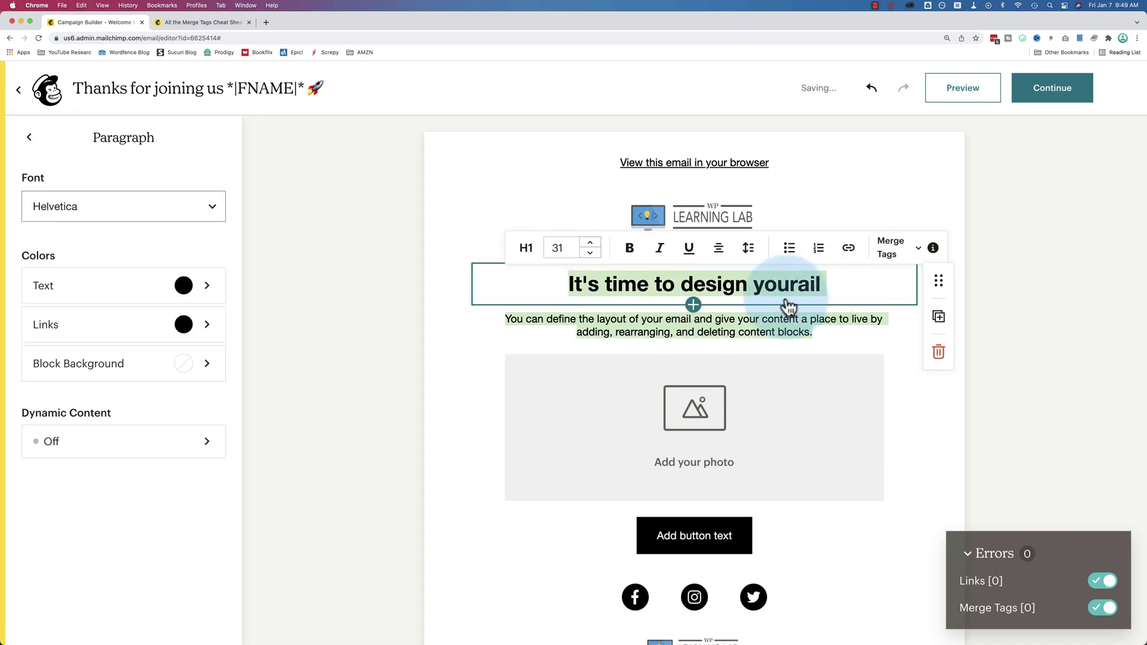
pyautogui.press('BackSpace')
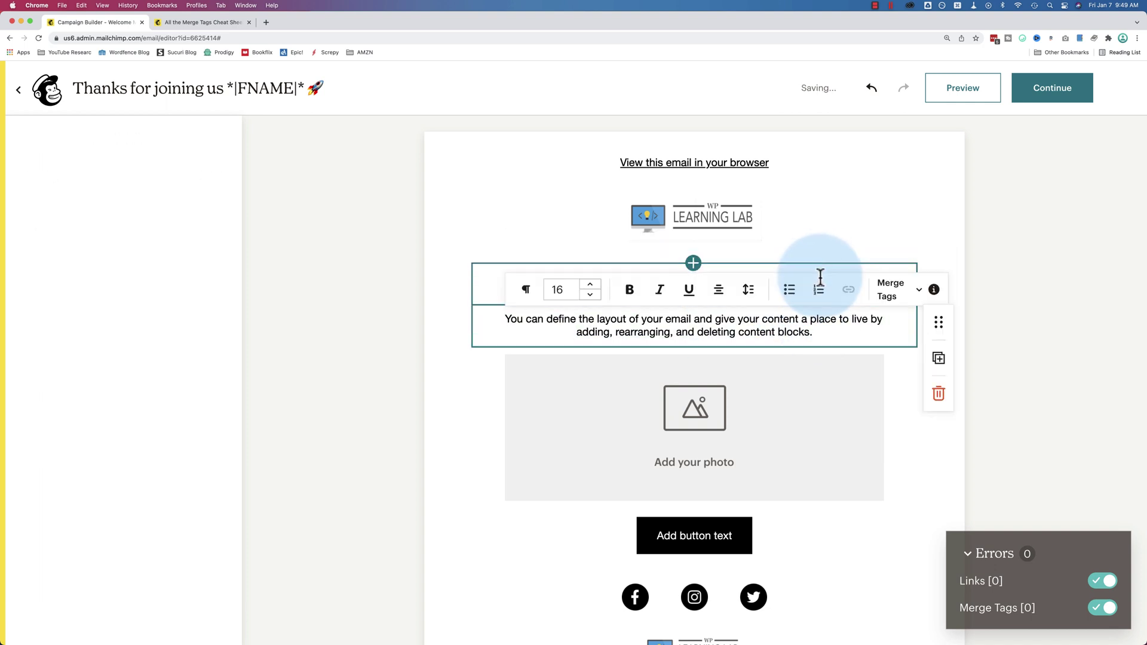
pyautogui.press('super+z')
pyautogui.tripleClick(563, 295)
pyautogui.write('Great to have you on')
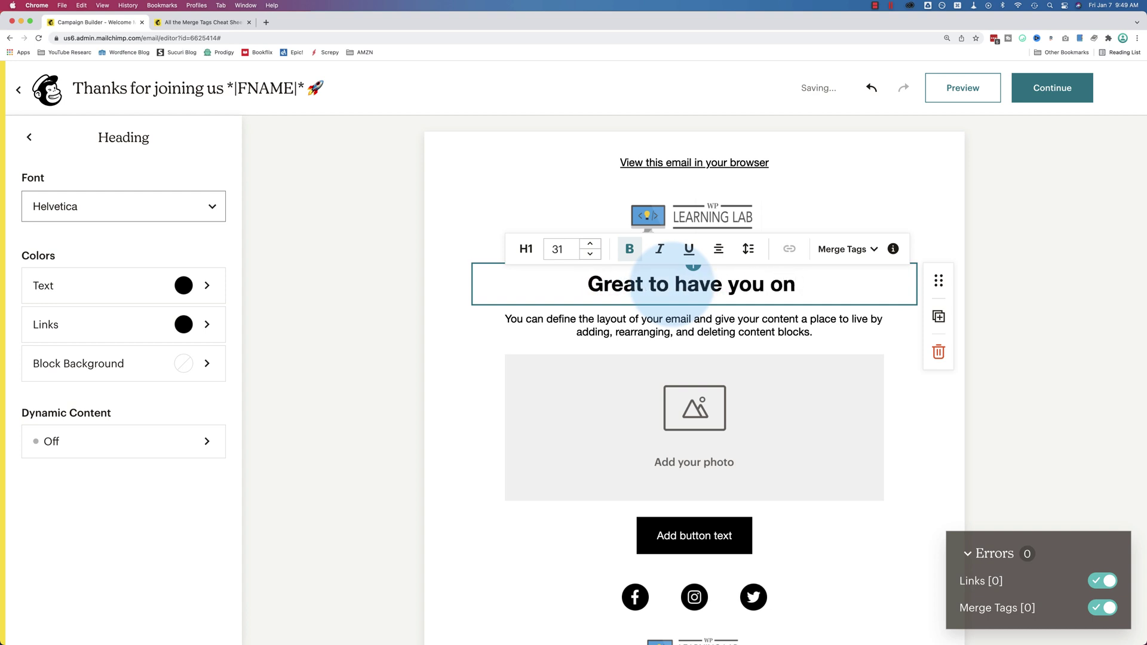
pyautogui.write(' board!')
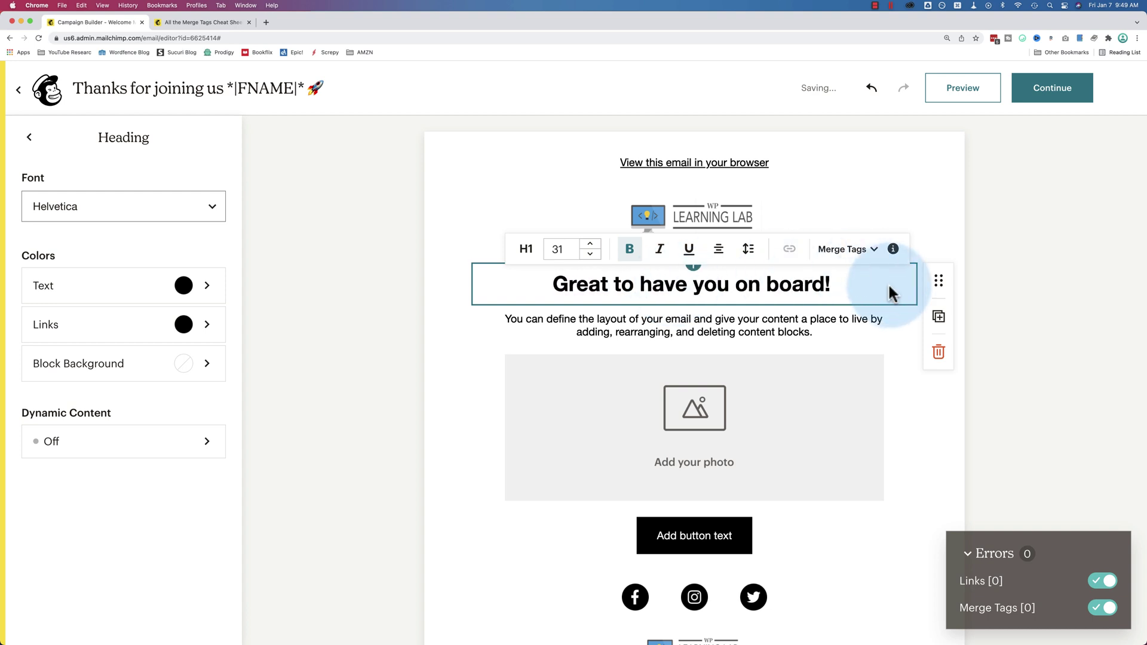
# Insert the First Name merge tag just before the heading's exclamation mark
pyautogui.click(825, 286)
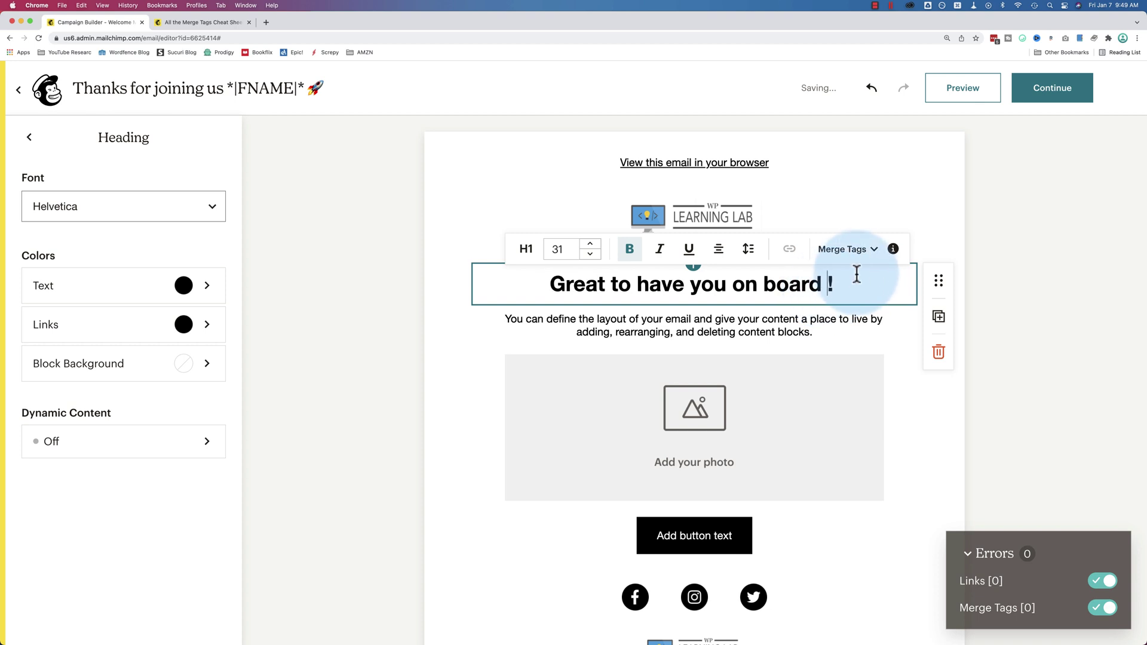
pyautogui.click(850, 257)
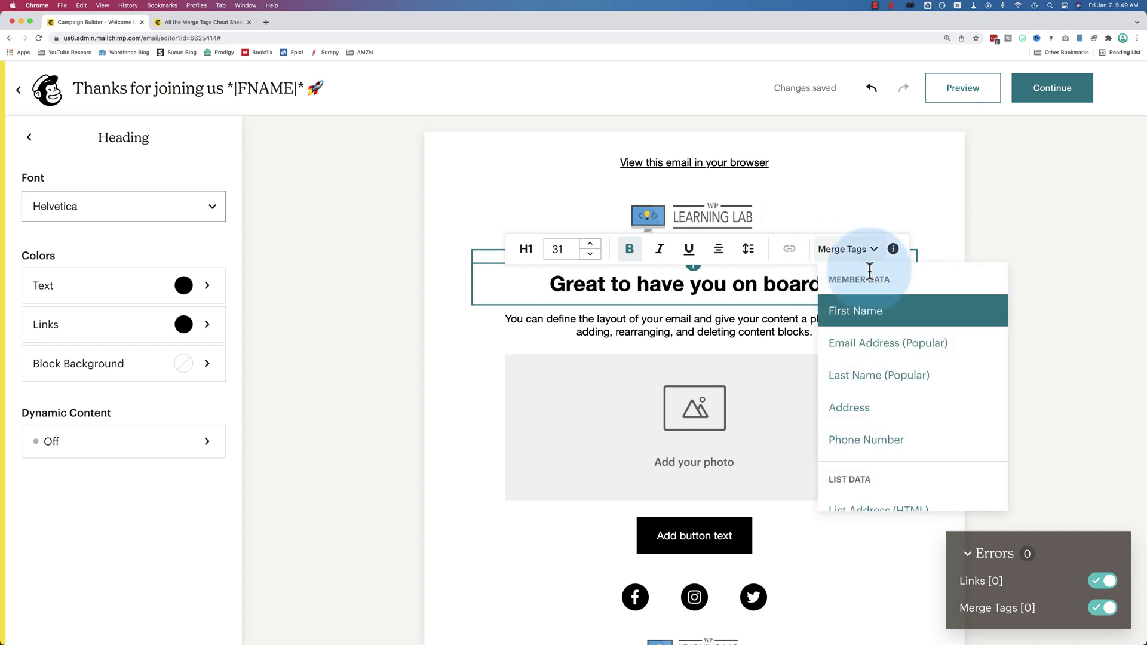
pyautogui.click(867, 310)
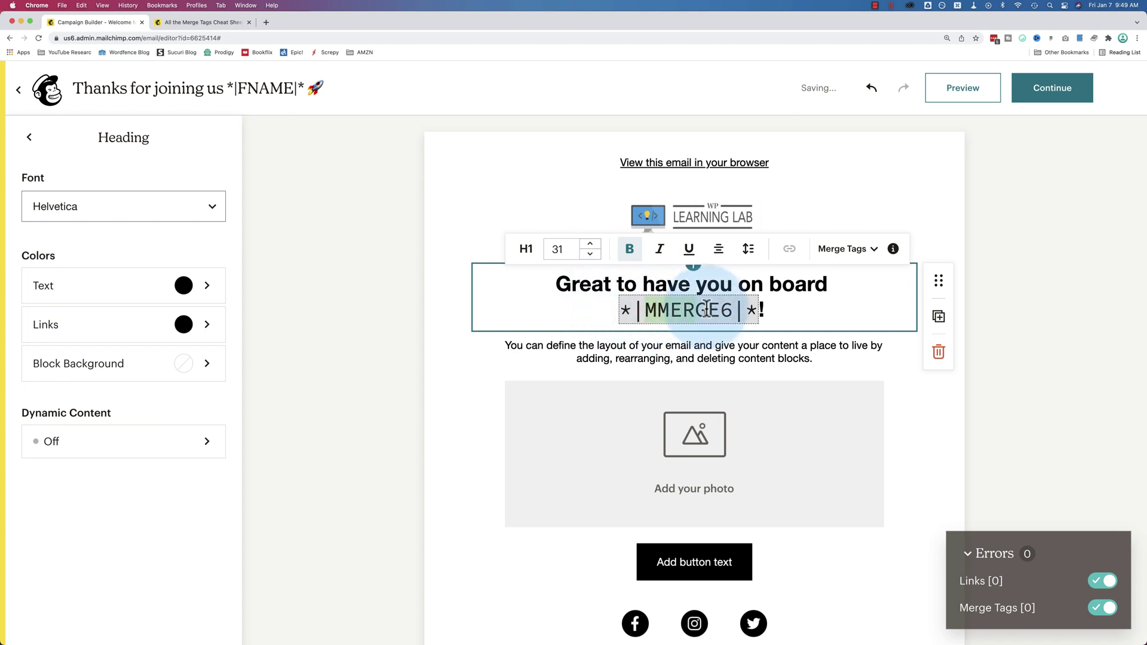
pyautogui.click(874, 253)
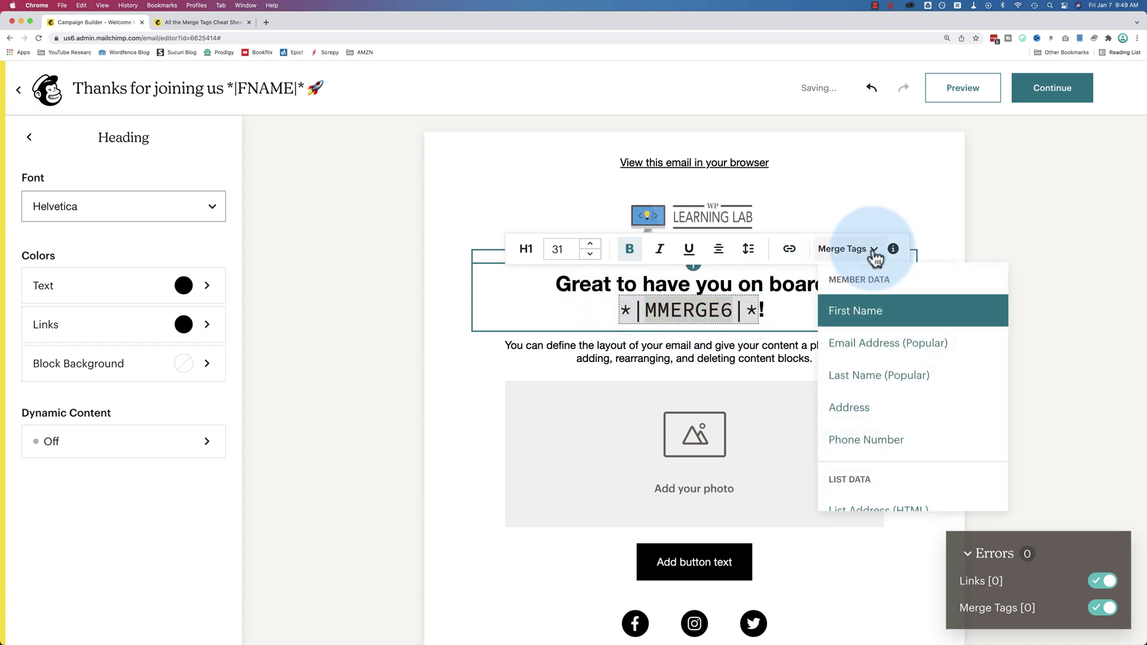
pyautogui.scroll(-3, 888, 384)
pyautogui.scroll(-10, 891, 384)
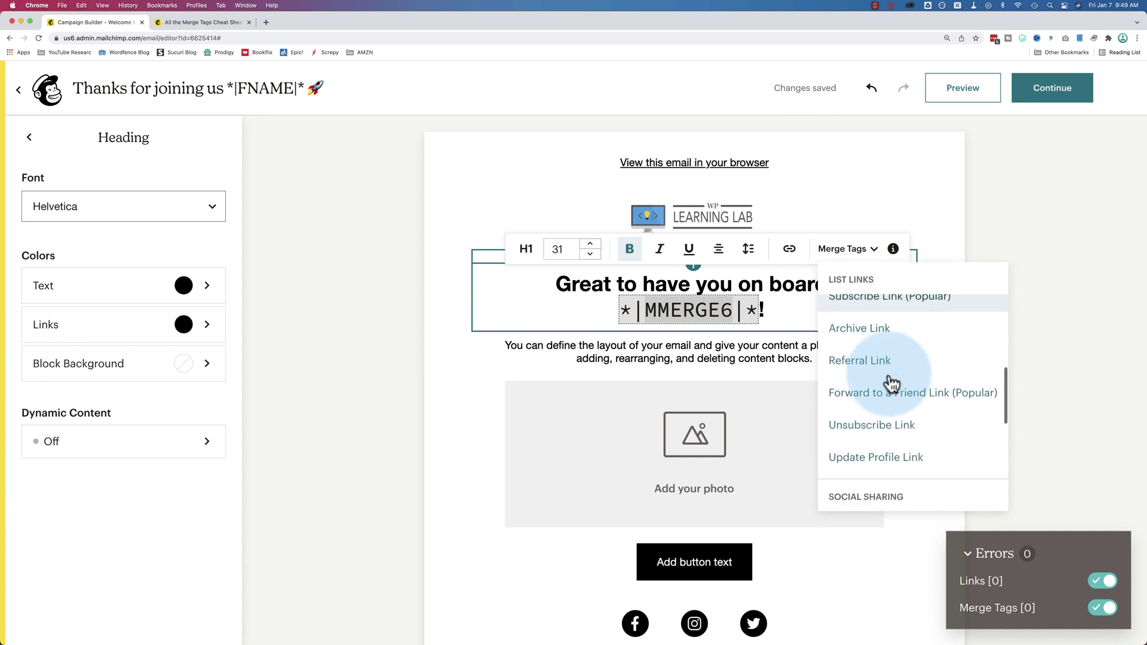
pyautogui.scroll(15, 888, 378)
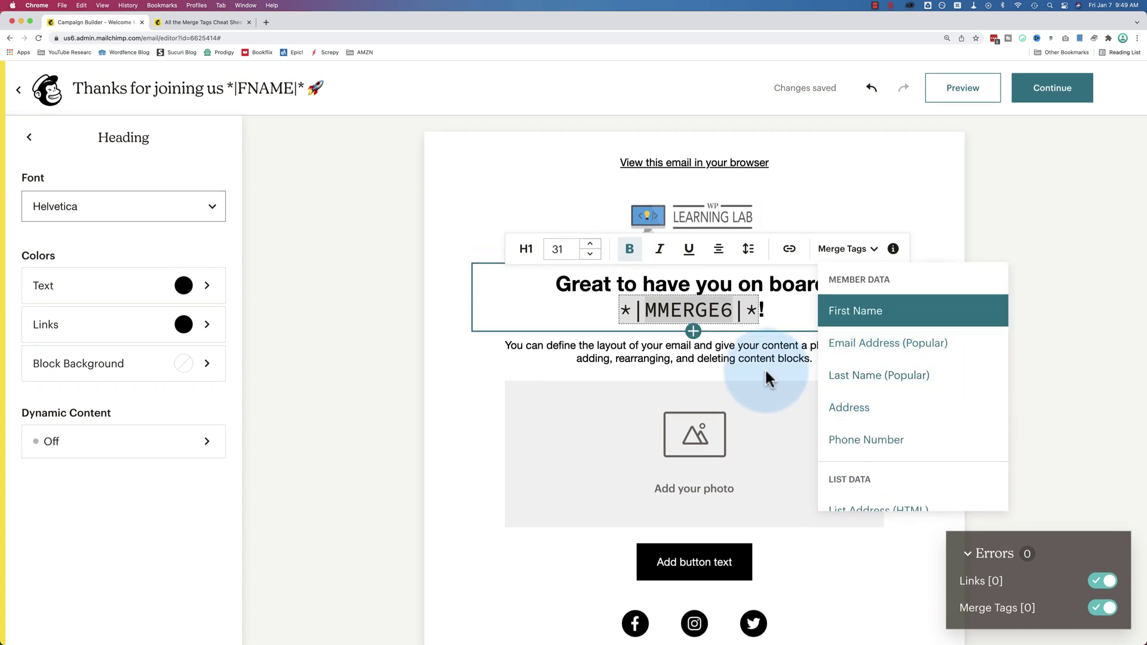
pyautogui.click(662, 299)
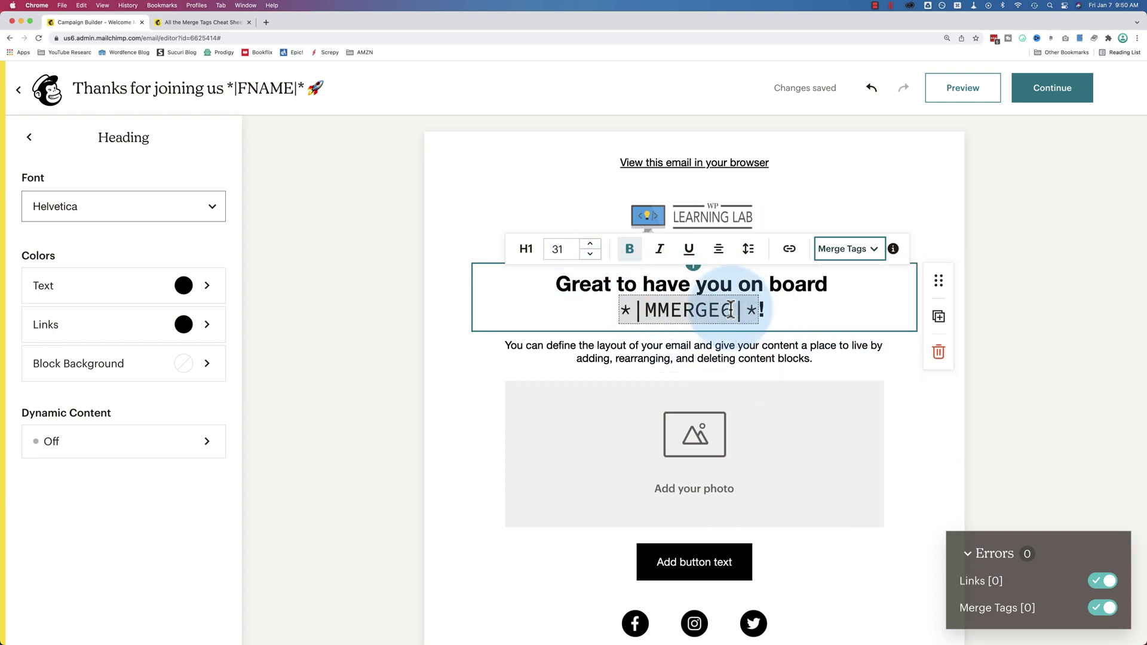
pyautogui.click(874, 259)
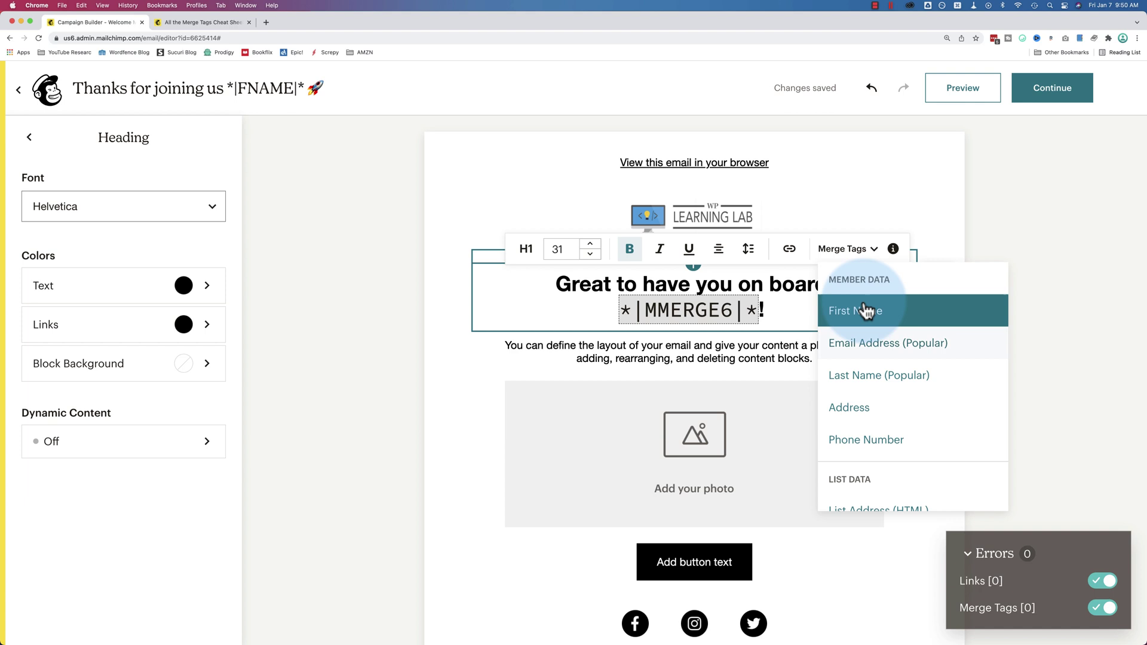
pyautogui.press('Escape')
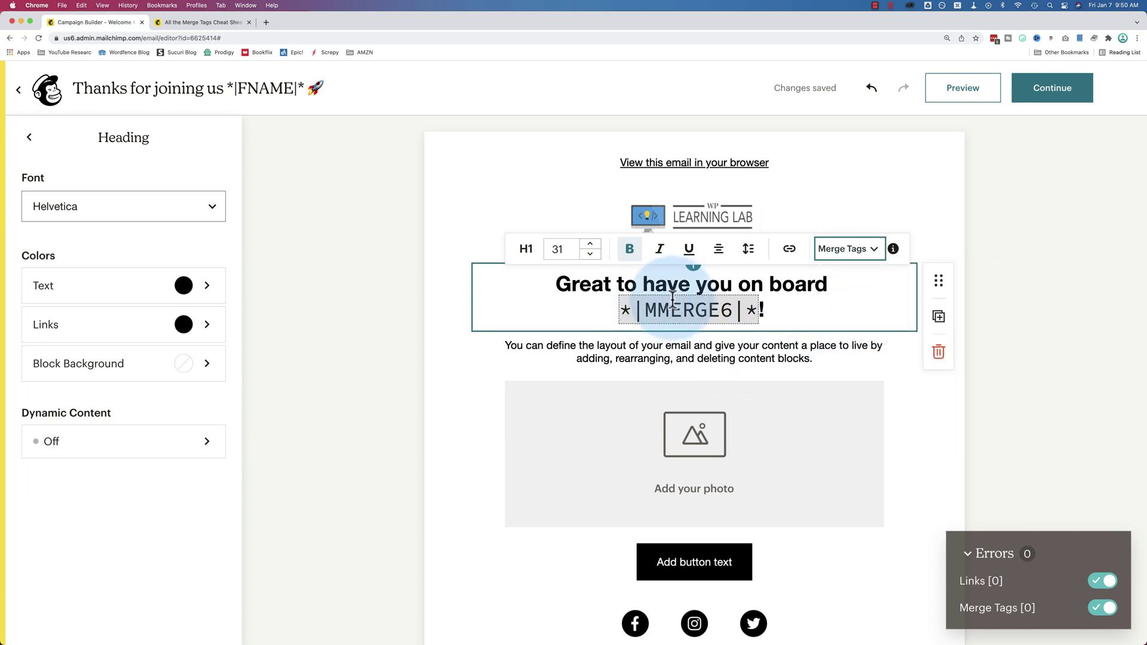
pyautogui.click(901, 347)
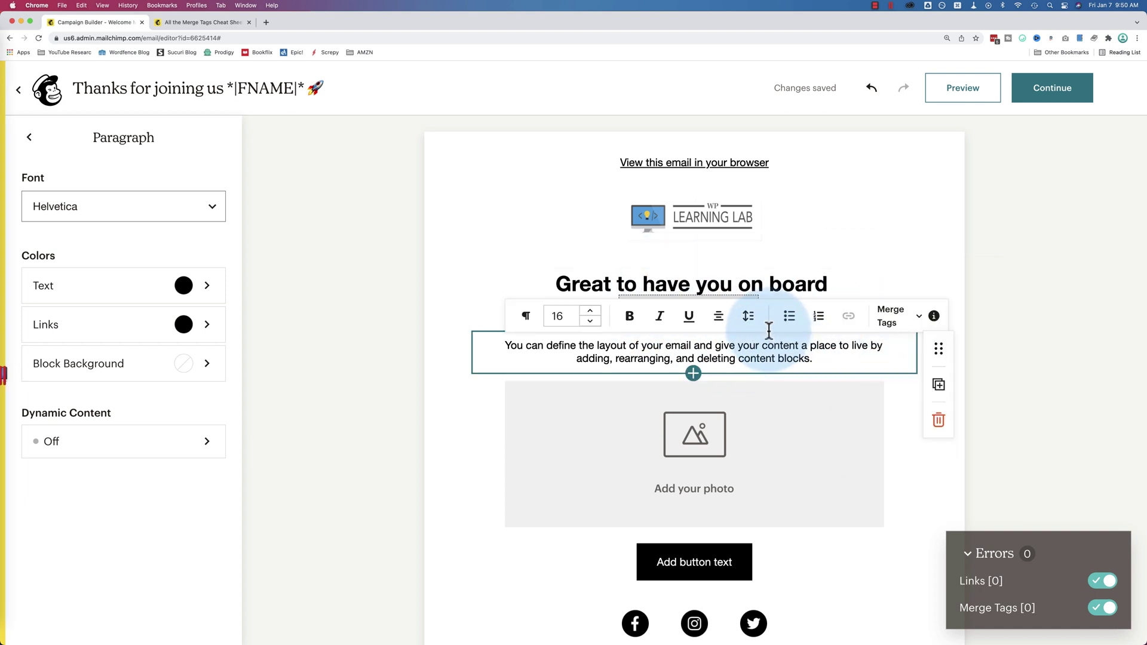
# Replace the body paragraph with 'Here is the XYZ that you requested!'
pyautogui.scroll(-2, 777, 269)
pyautogui.click(780, 222)
pyautogui.tripleClick(768, 288)
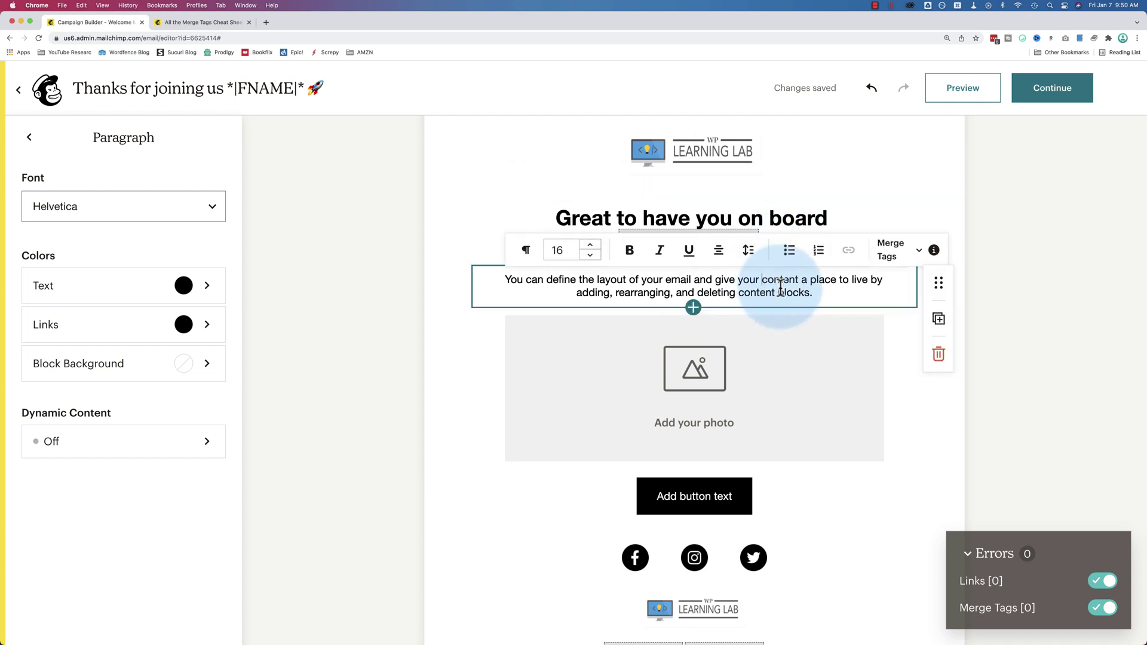
pyautogui.write('Here is the XYZ th')
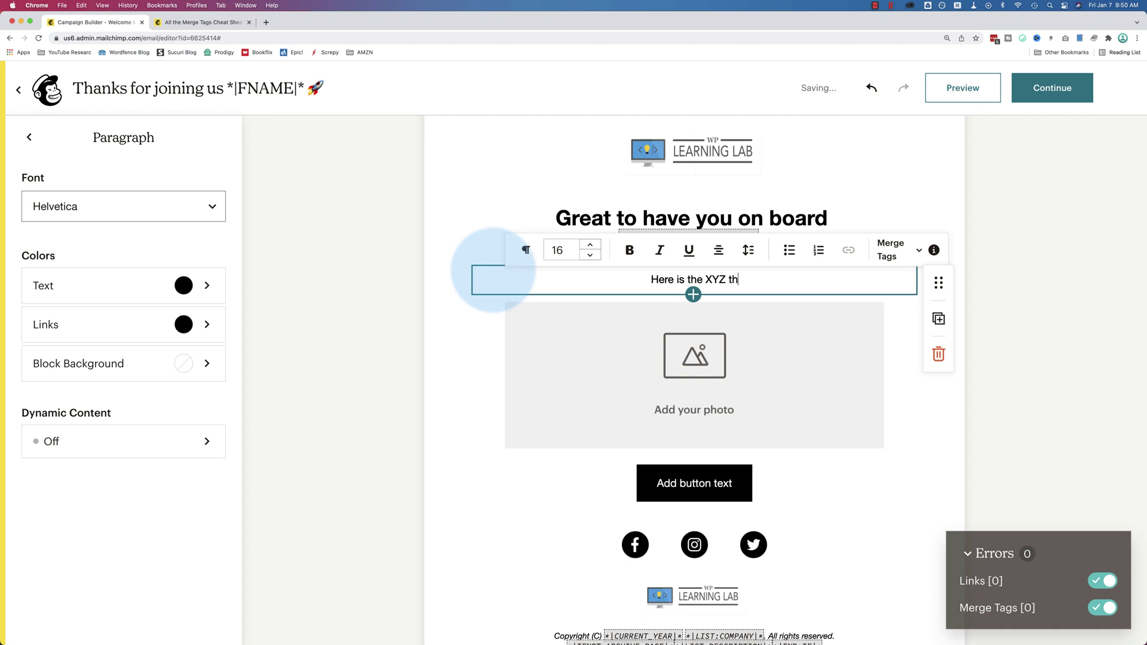
pyautogui.write('d!')
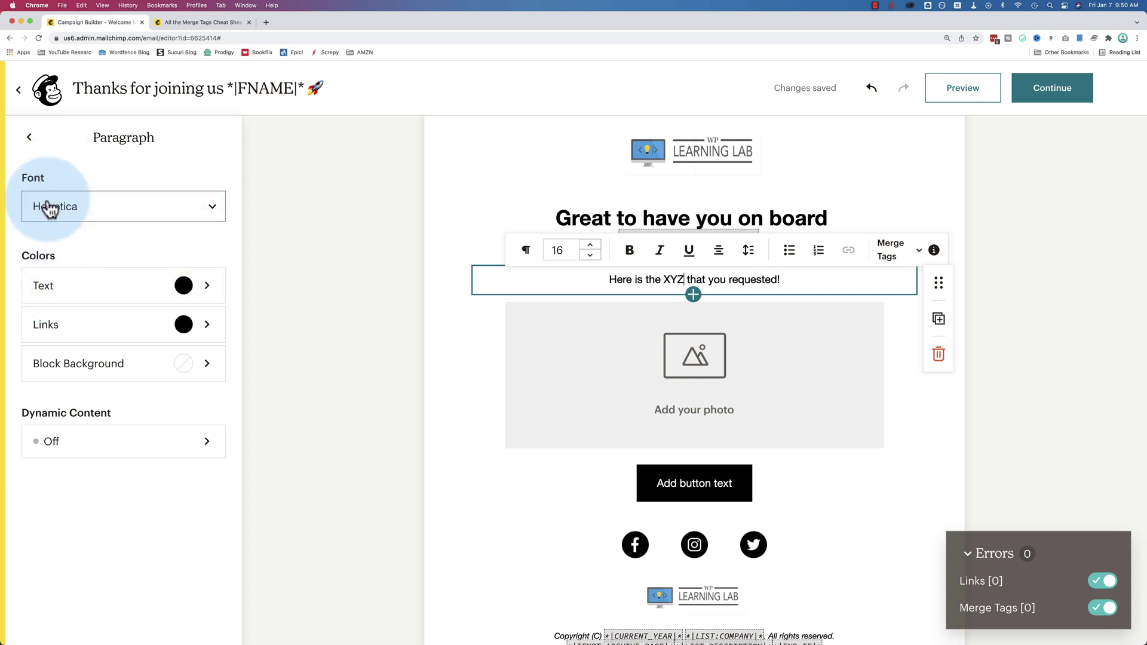
pyautogui.click(65, 440)
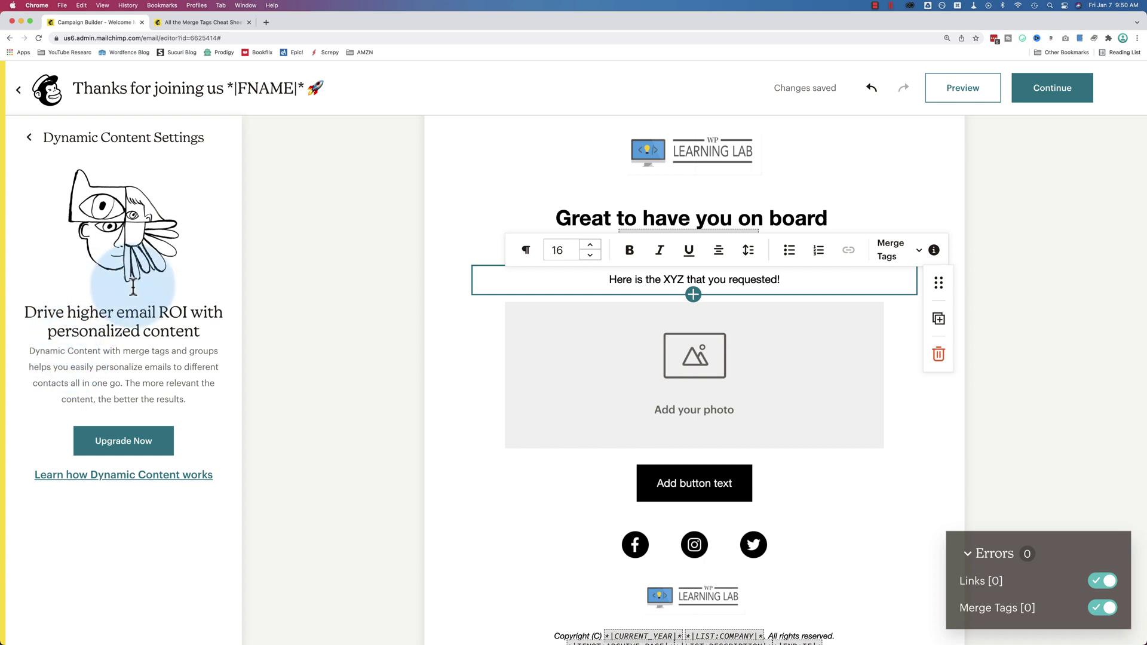
pyautogui.click(29, 138)
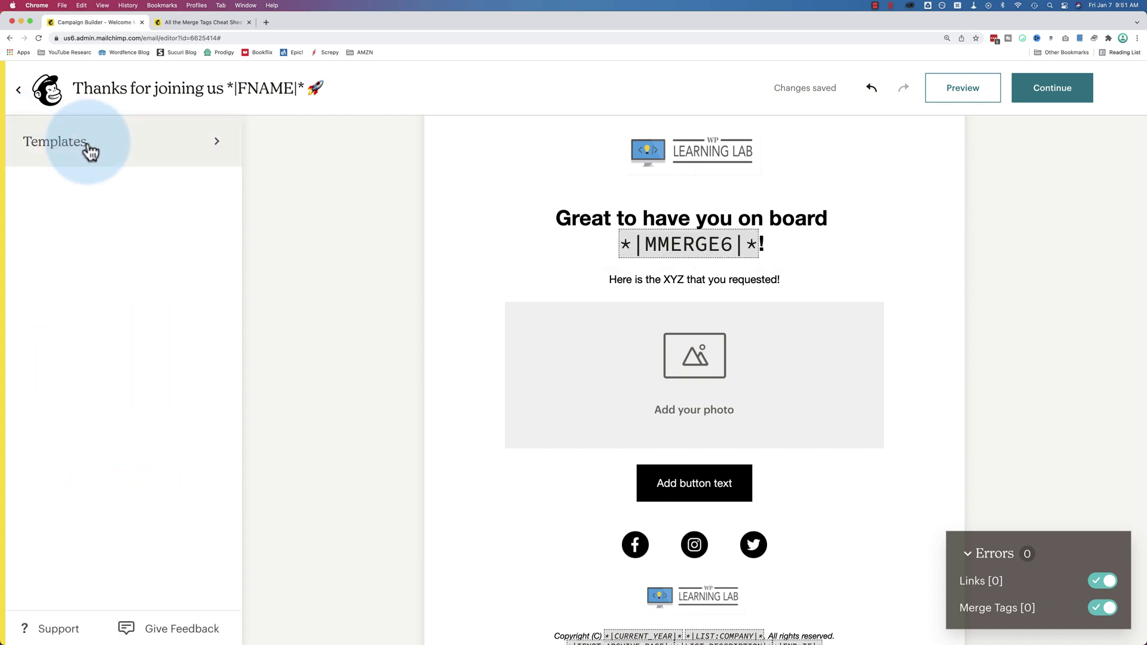
pyautogui.click(643, 279)
pyautogui.click(641, 285)
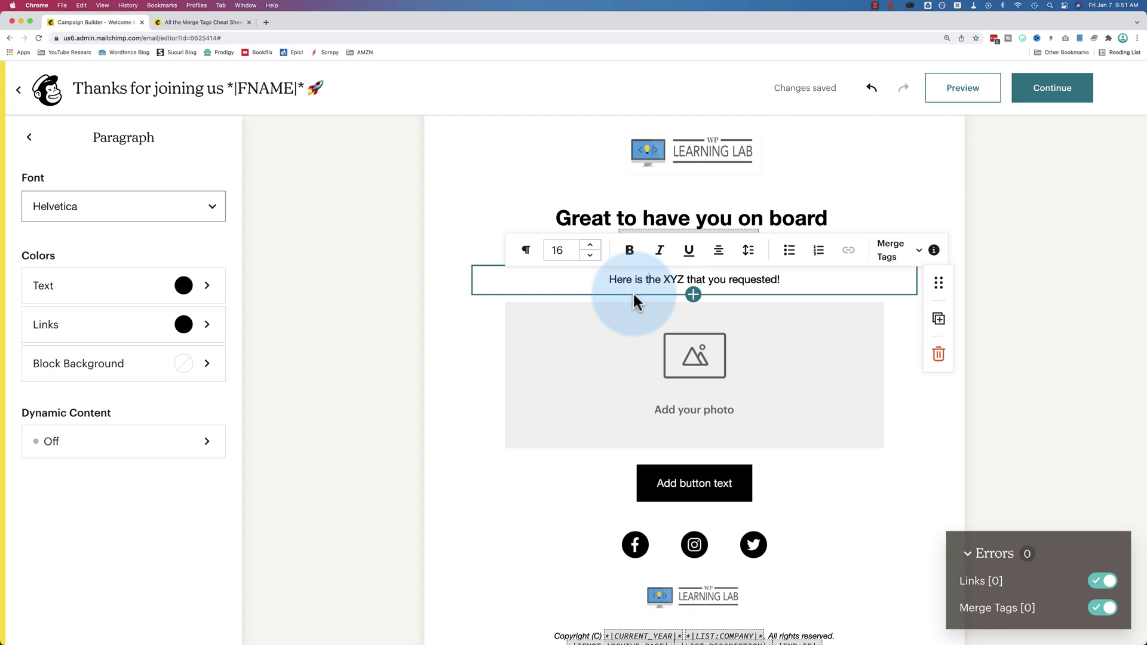
pyautogui.doubleClick(673, 279)
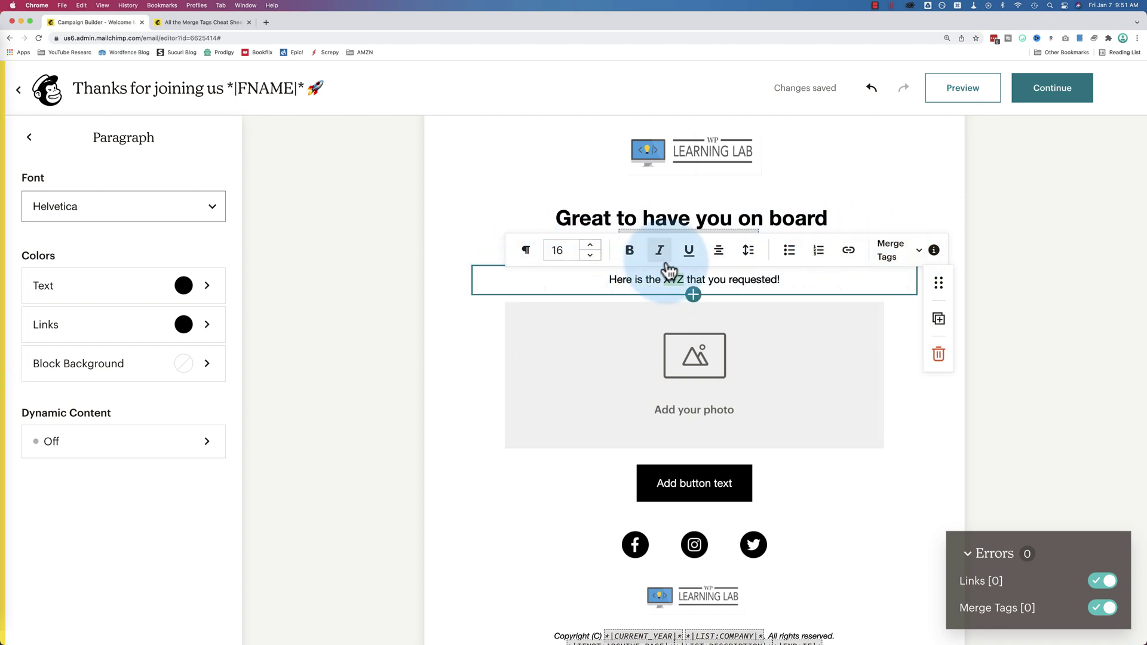
# Check the logo's web-address link setting without changing it, then scroll to the photo block
pyautogui.click(687, 143)
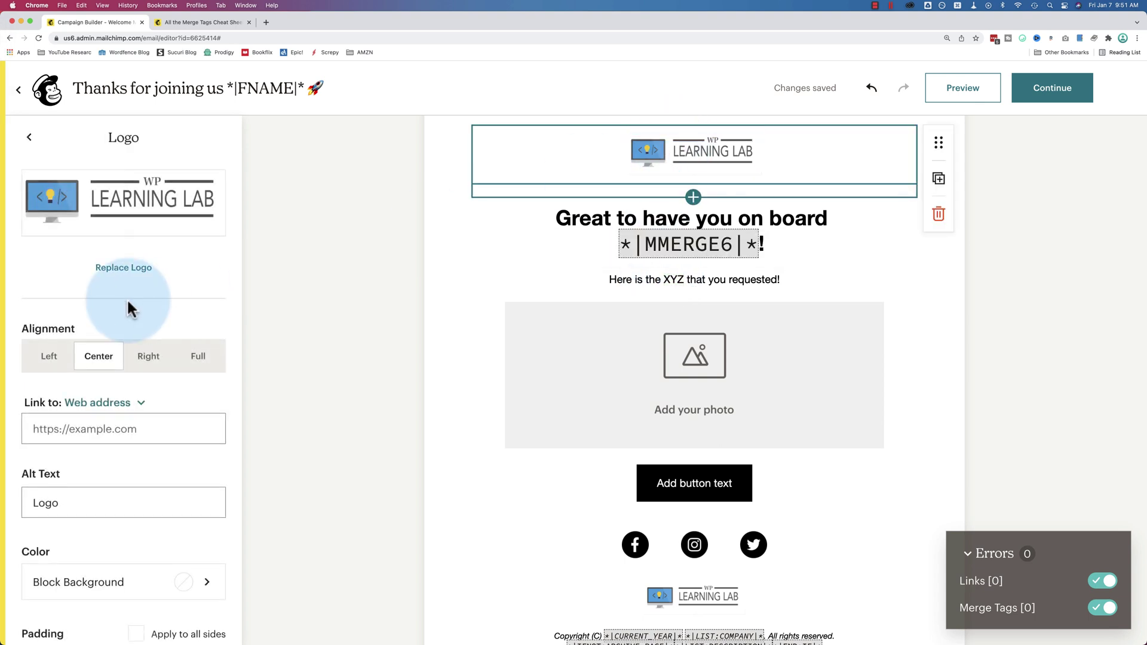
pyautogui.scroll(-5, 131, 309)
pyautogui.click(130, 244)
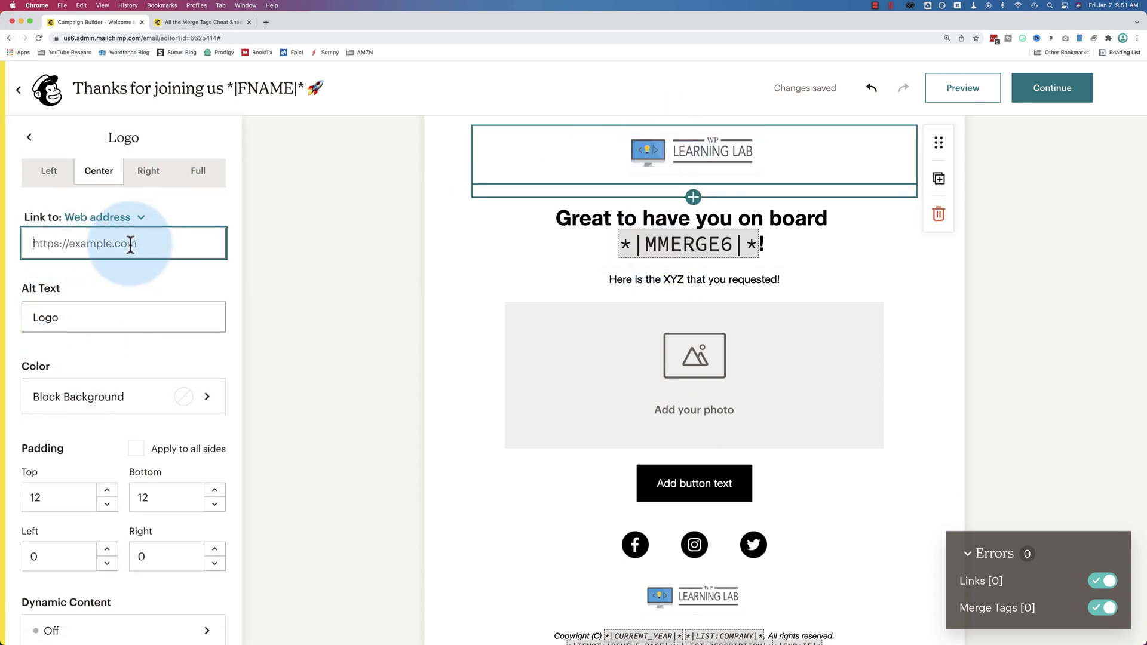
pyautogui.scroll(-1, 135, 288)
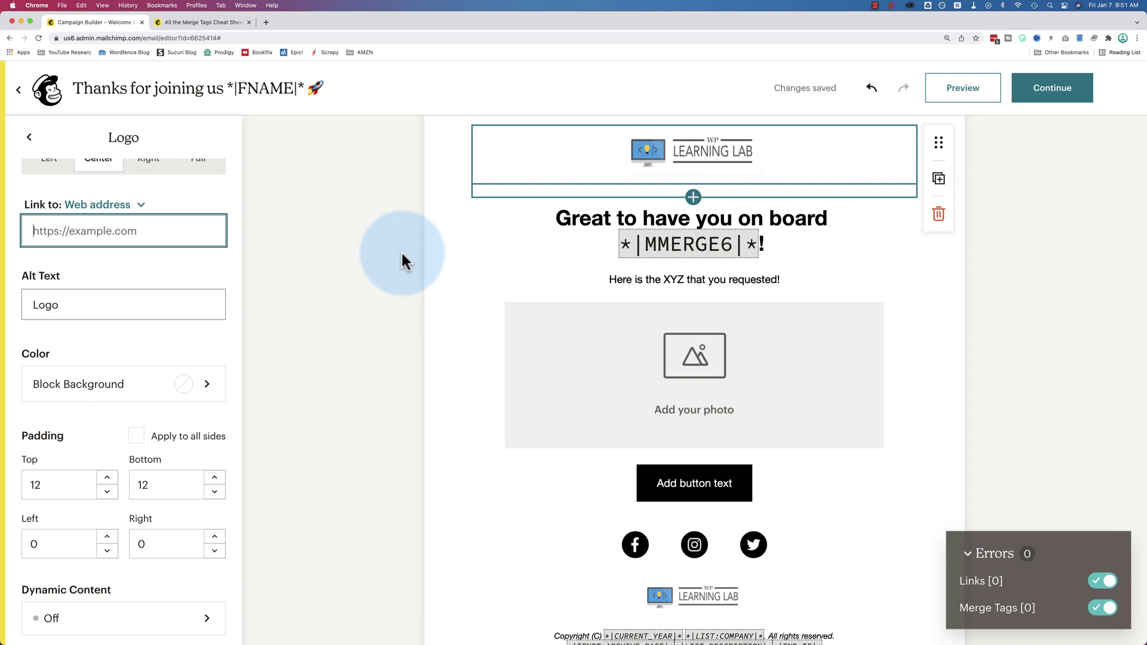
pyautogui.click(29, 138)
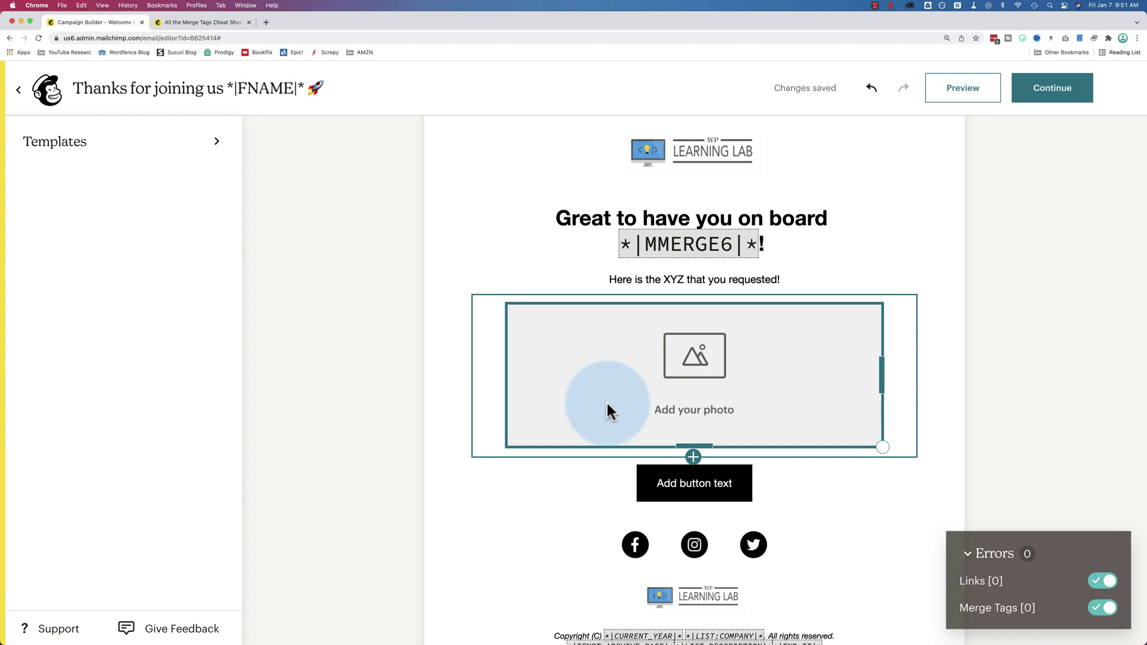
pyautogui.scroll(-5, 606, 406)
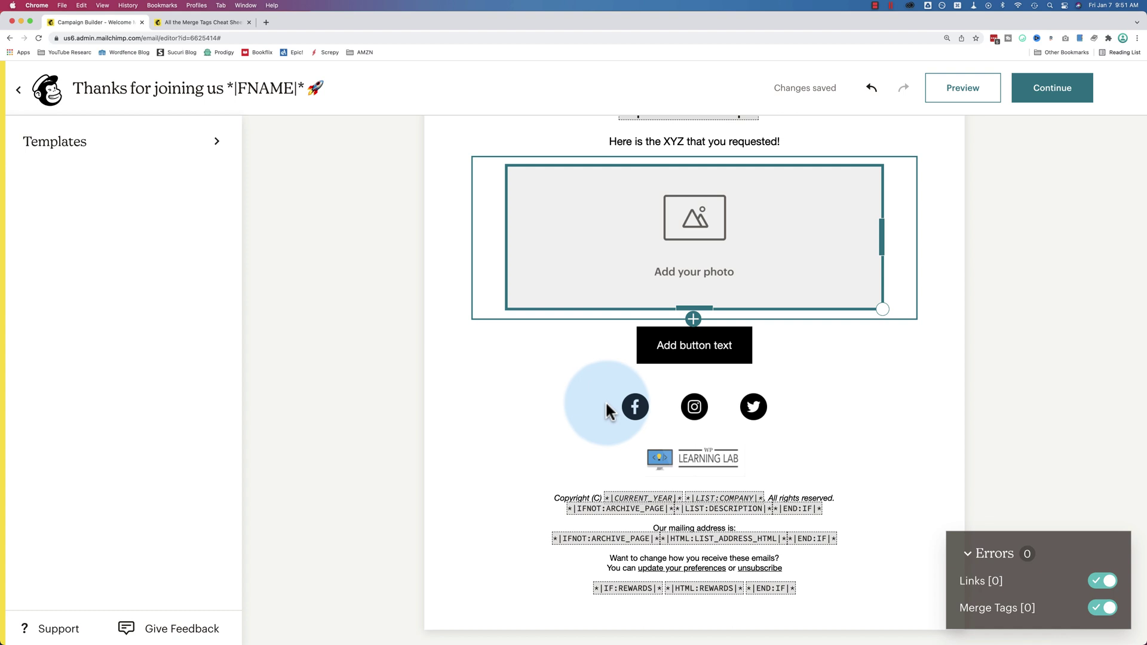
# Insert the WordPress Security Checklist cover image into the photo block and shrink it
pyautogui.click(641, 230)
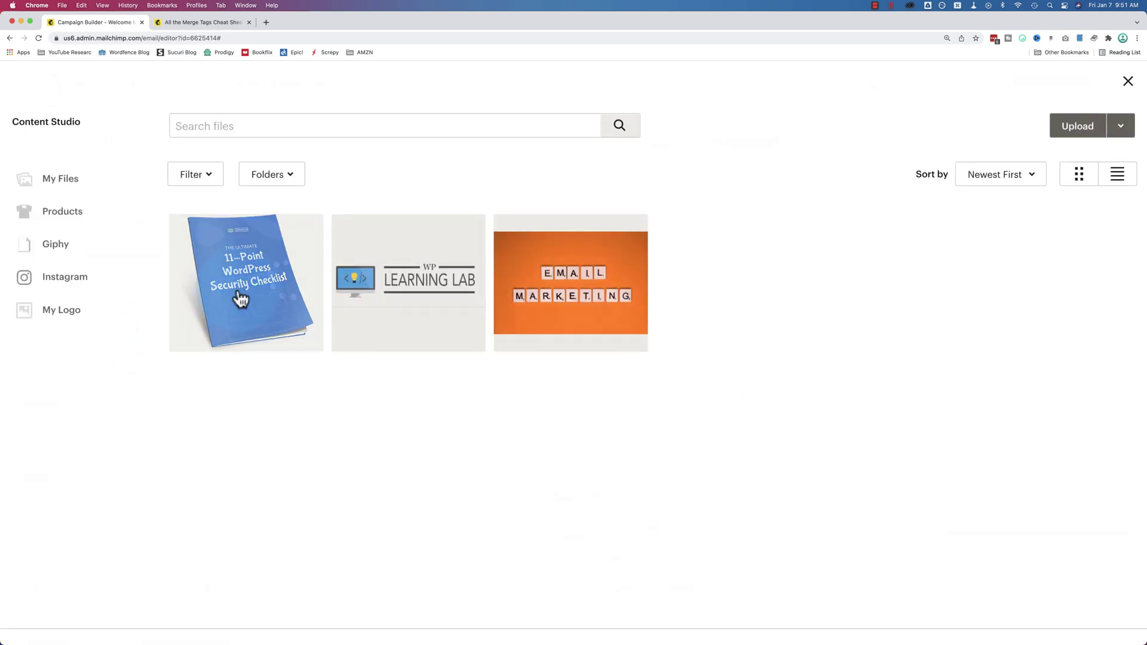
pyautogui.click(238, 300)
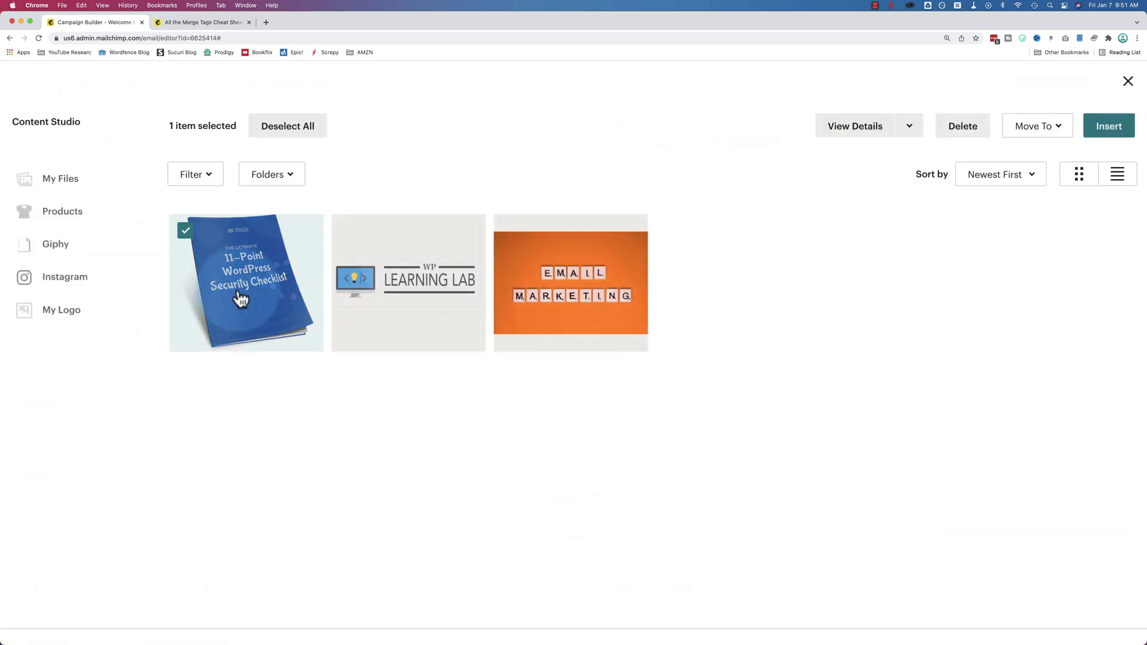
pyautogui.click(1106, 132)
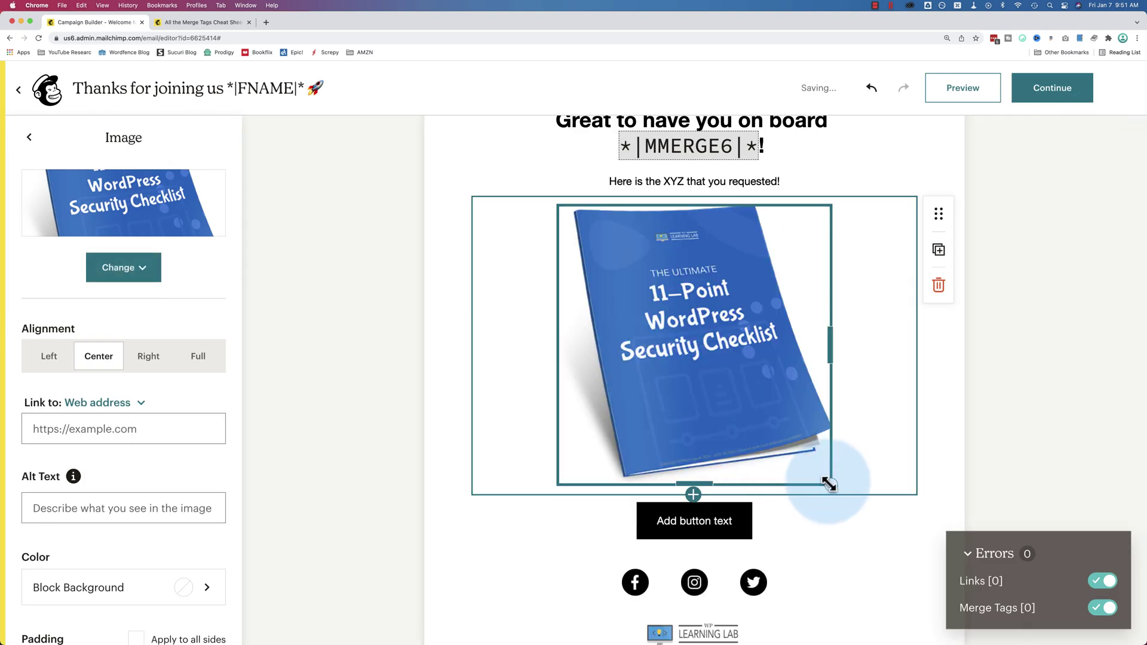
pyautogui.moveTo(829, 483); pyautogui.dragTo(696, 343)
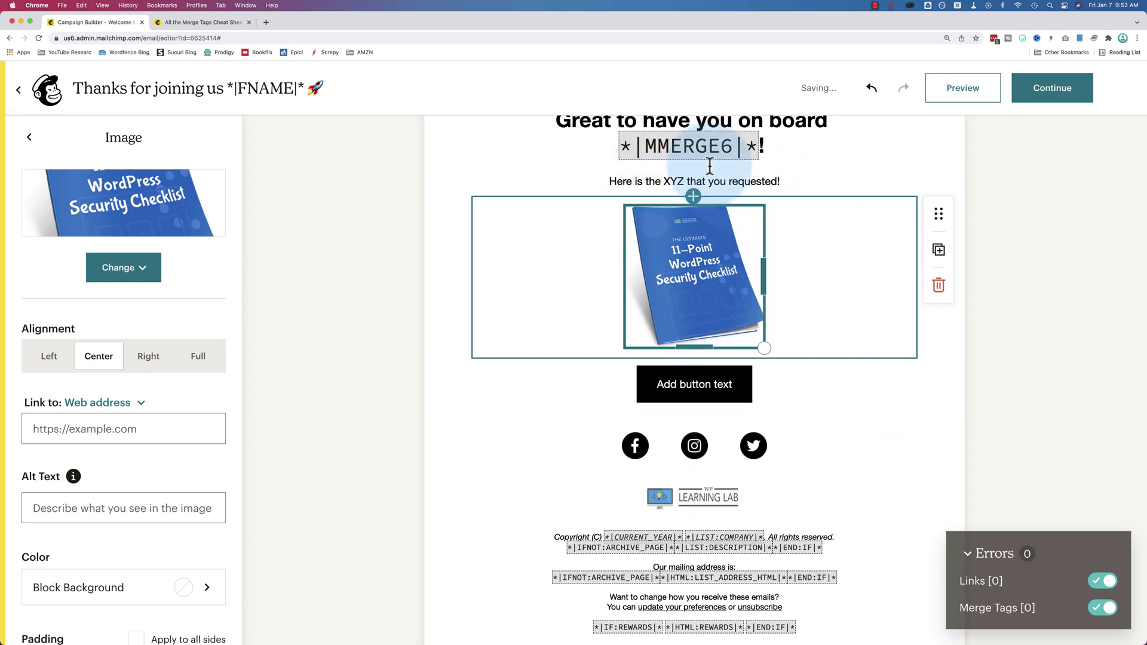
pyautogui.click(670, 182)
# Change XYZ to 'PDF download' in the body and label the button 'Download it now'
pyautogui.doubleClick(670, 188)
pyautogui.write('PDF DO')
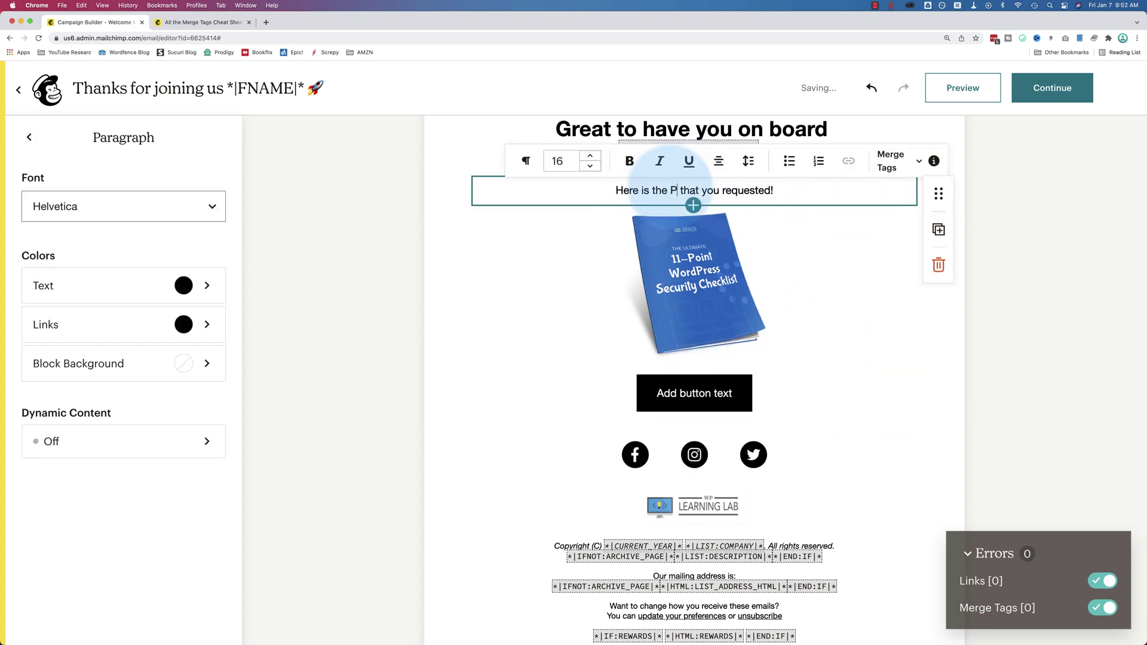
pyautogui.write('wnload')
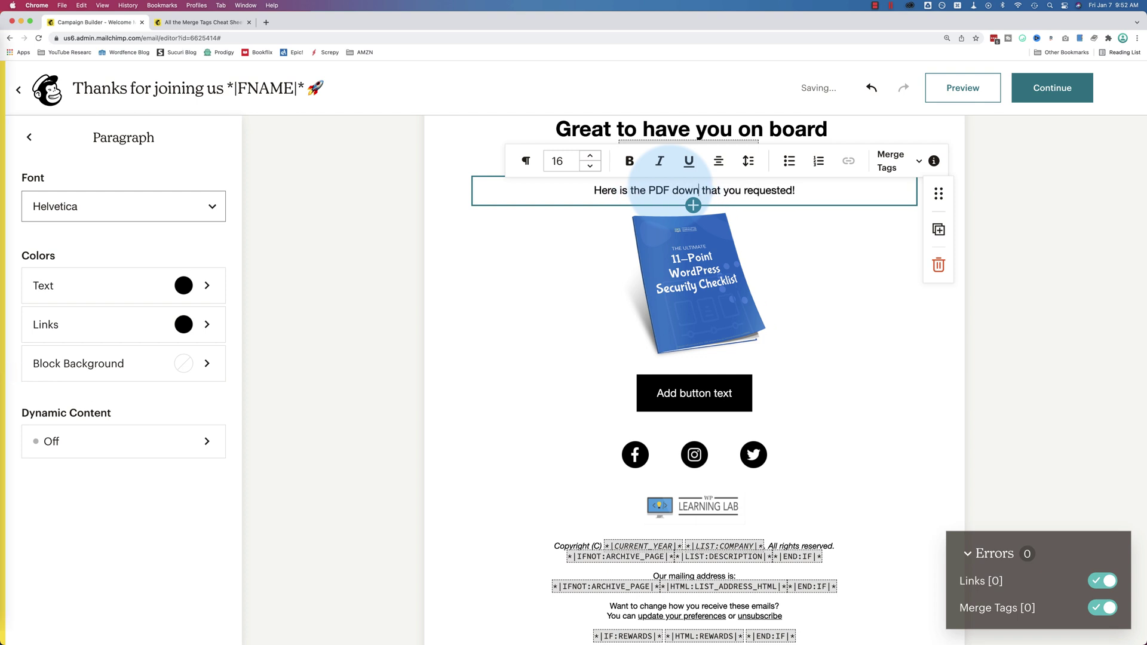
pyautogui.click(696, 385)
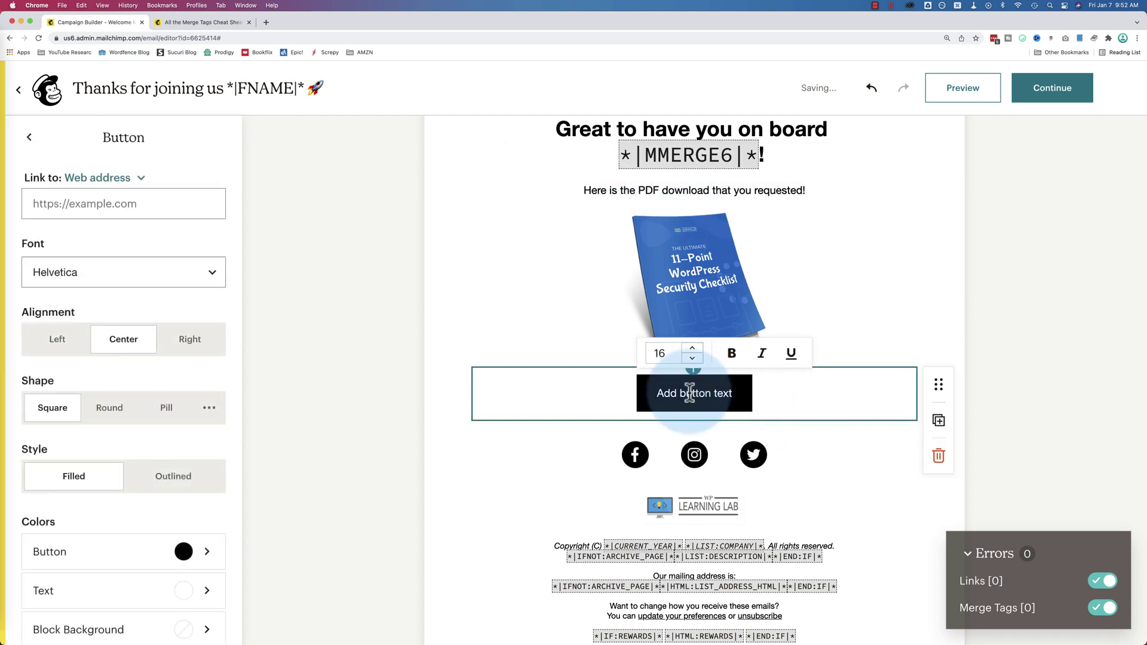
pyautogui.moveTo(657, 393); pyautogui.dragTo(720, 397)
pyautogui.write('Do')
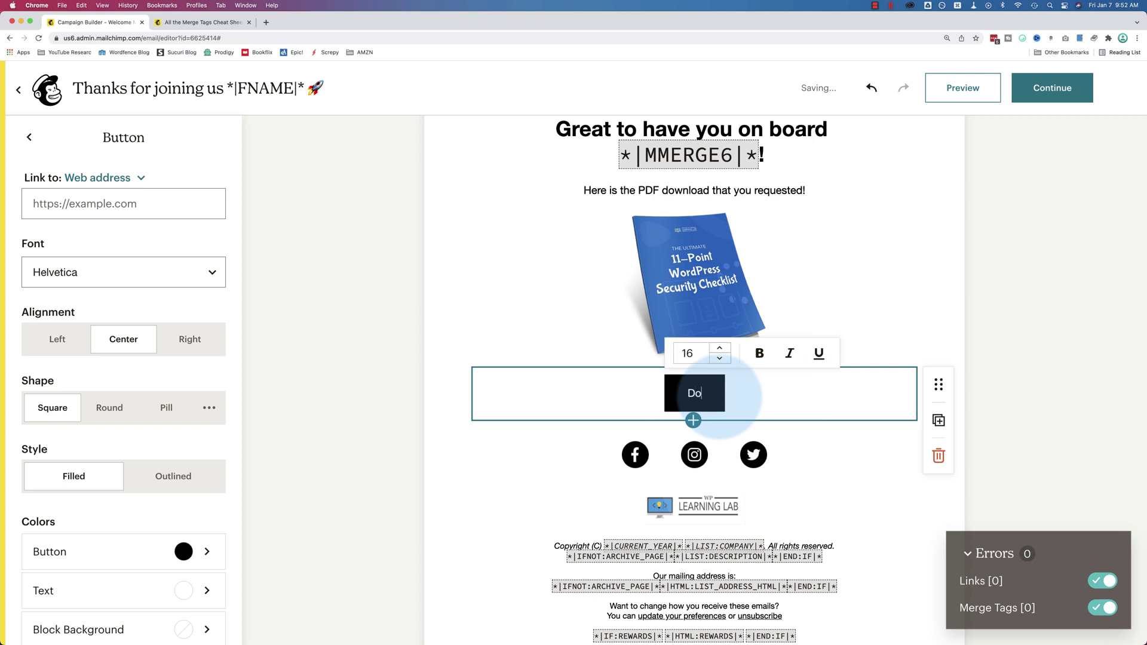
pyautogui.write('wnload it now')
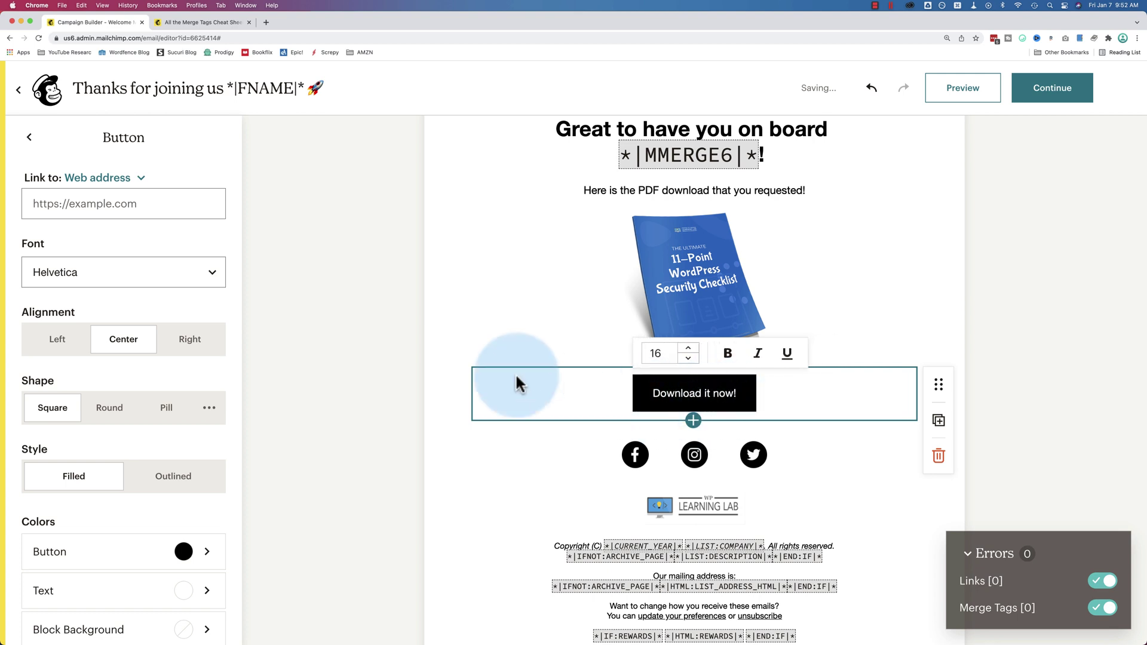
# Make the button's background a bright green
pyautogui.scroll(-5, 172, 461)
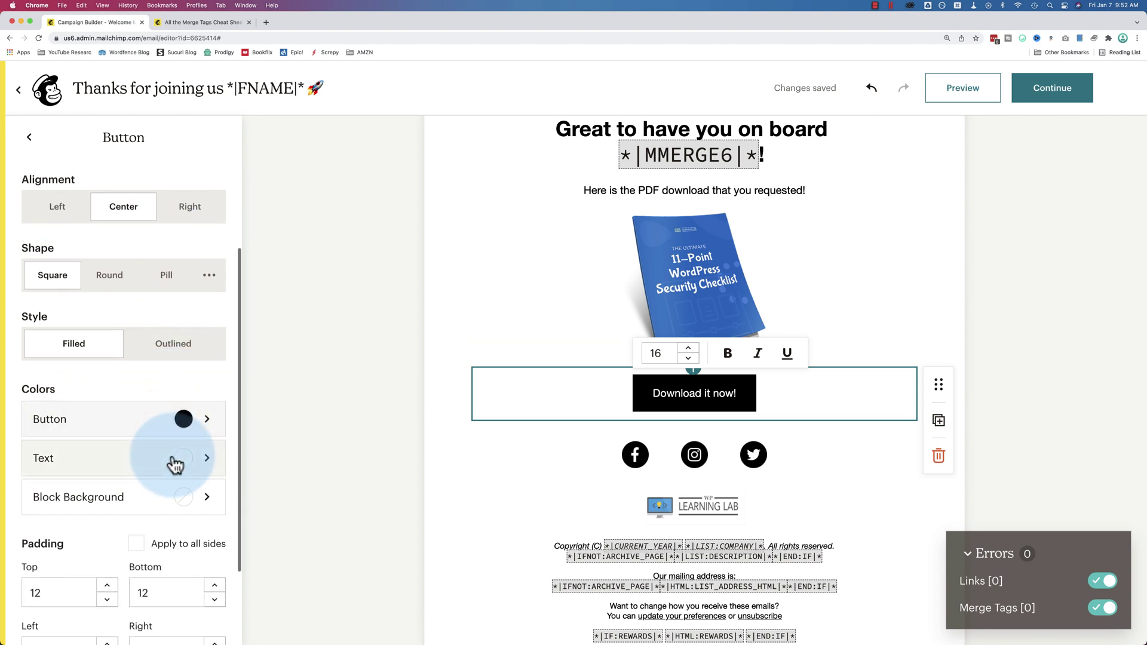
pyautogui.click(213, 363)
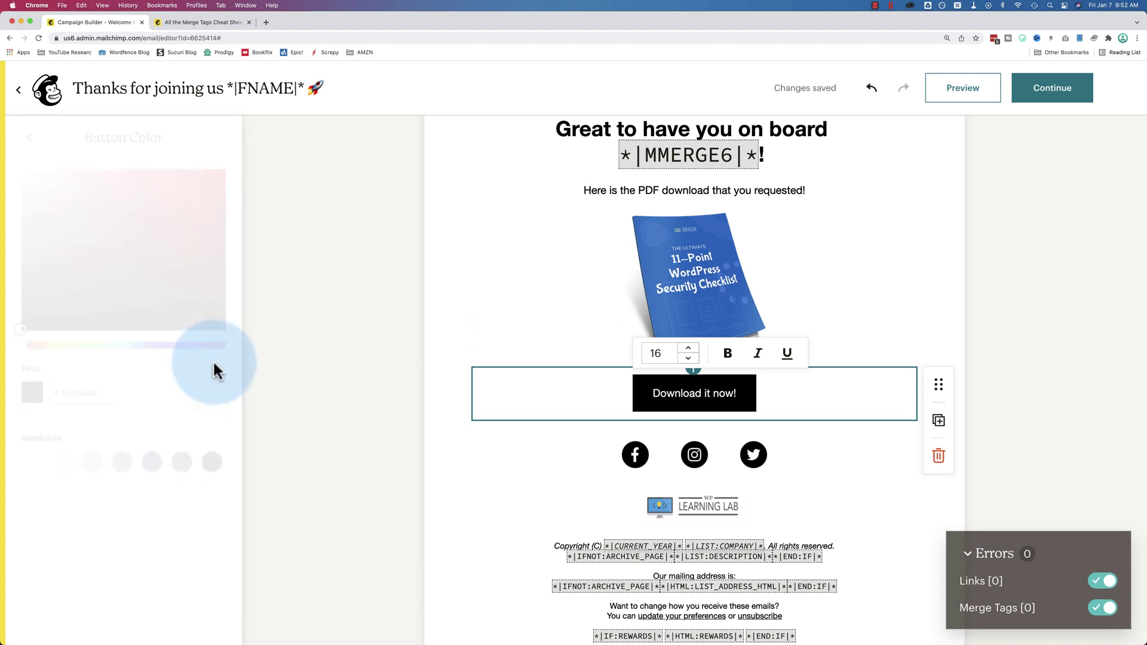
pyautogui.click(87, 345)
pyautogui.click(188, 190)
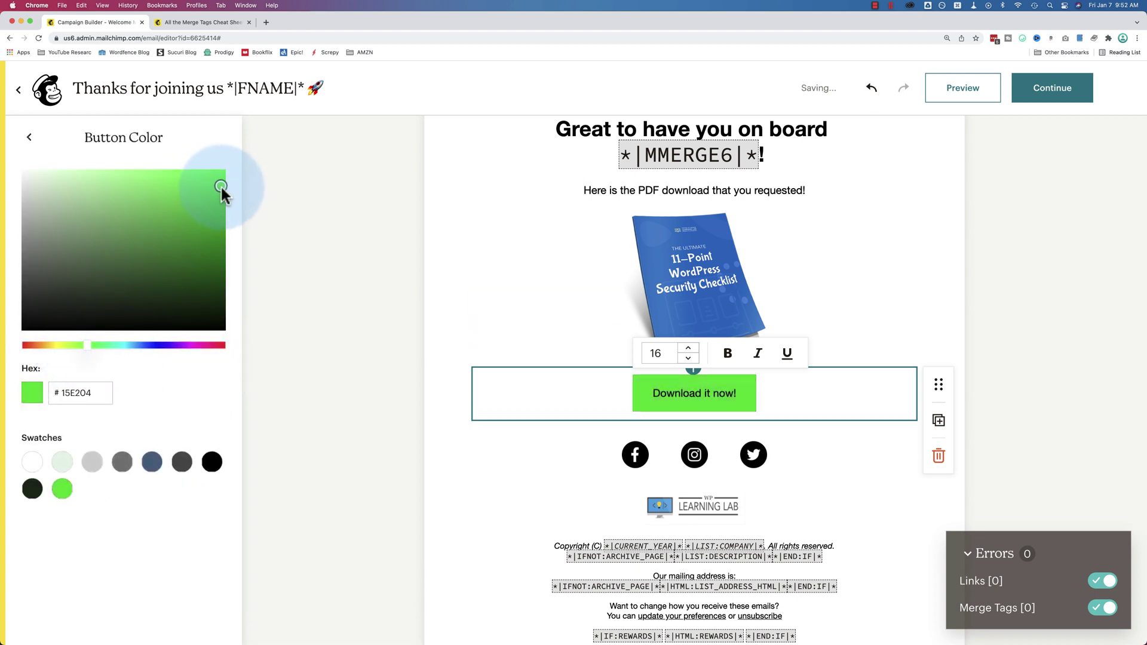
pyautogui.click(28, 137)
# Make the button text white and bold
pyautogui.click(667, 396)
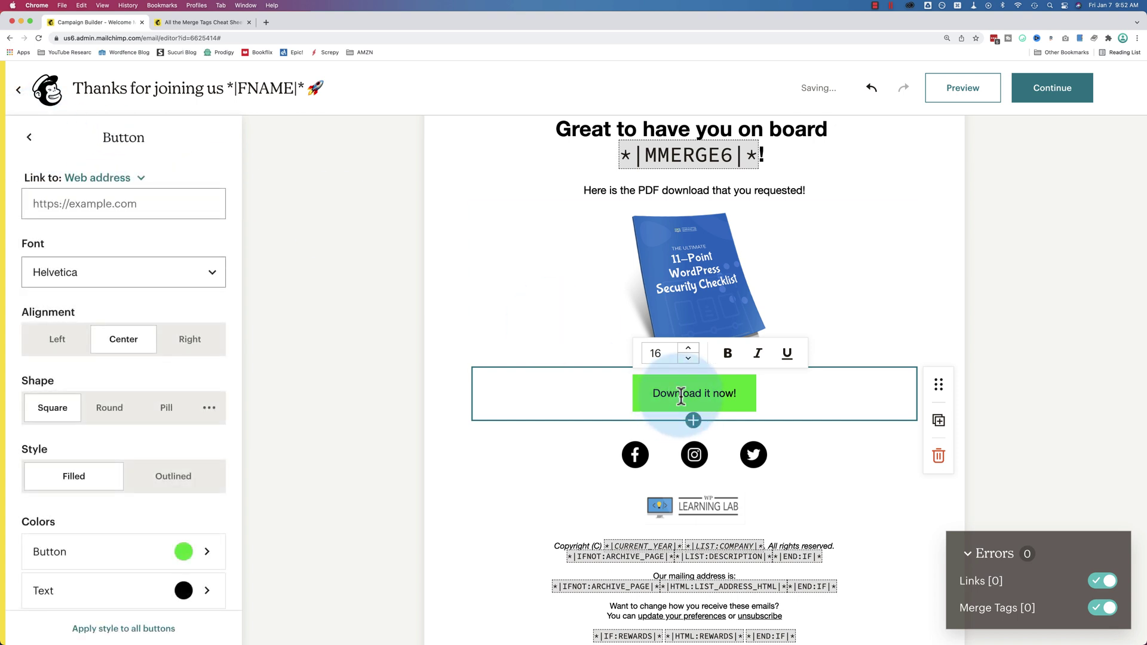
pyautogui.scroll(-4, 141, 397)
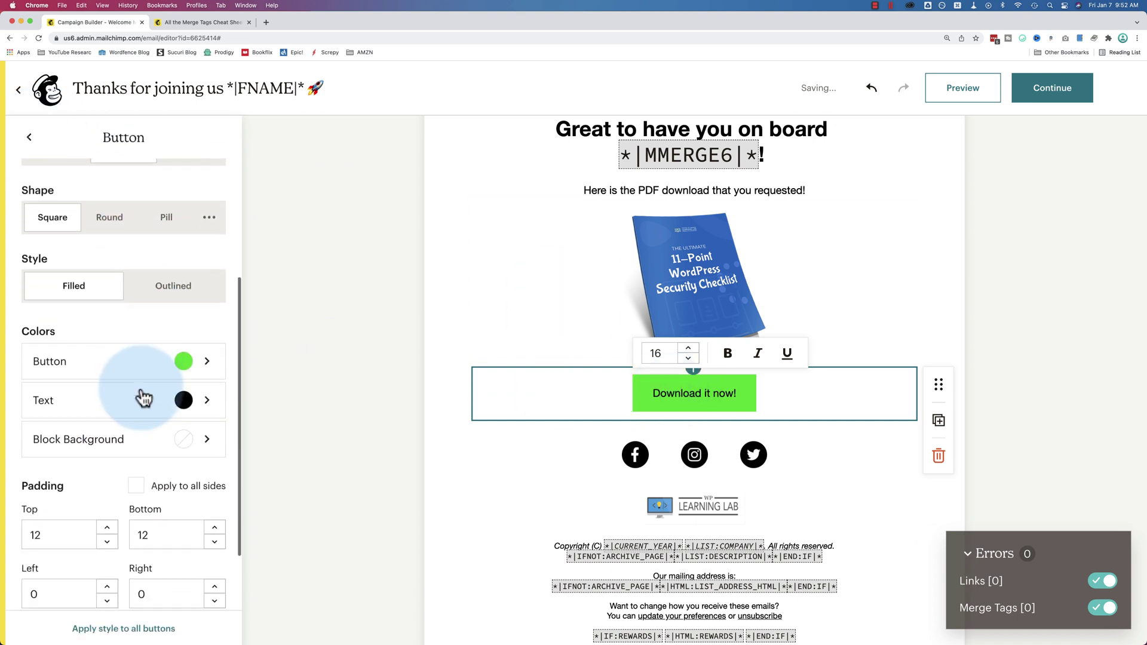
pyautogui.click(213, 405)
pyautogui.click(32, 461)
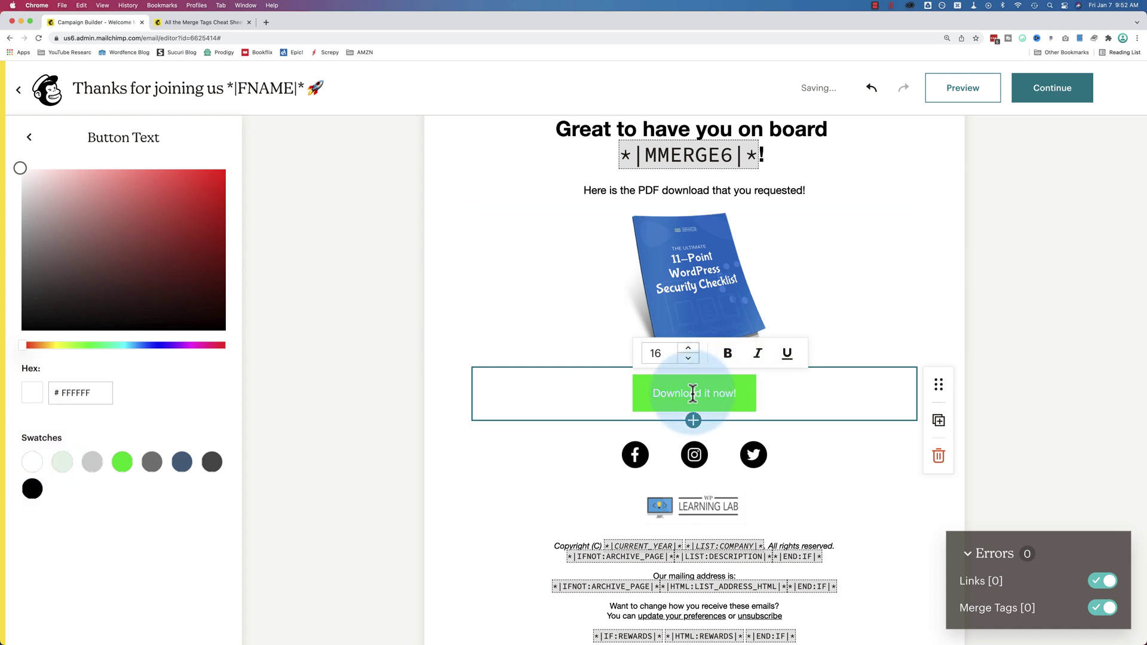
pyautogui.click(727, 353)
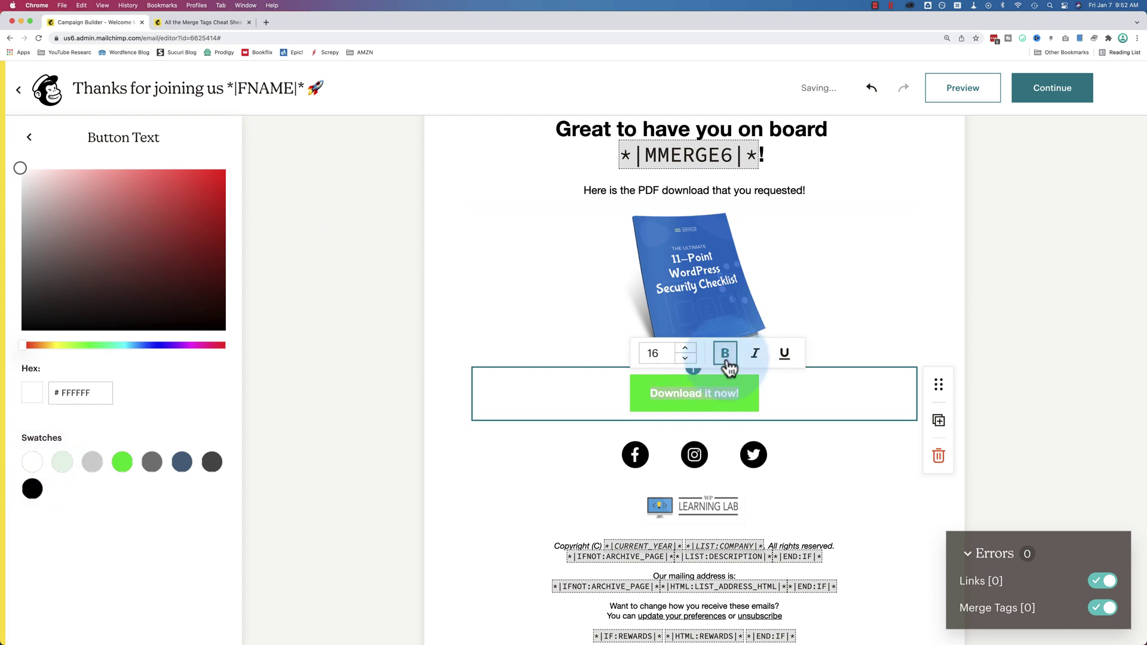
# Set the button text size to 21
pyautogui.click(690, 349)
pyautogui.click(690, 348)
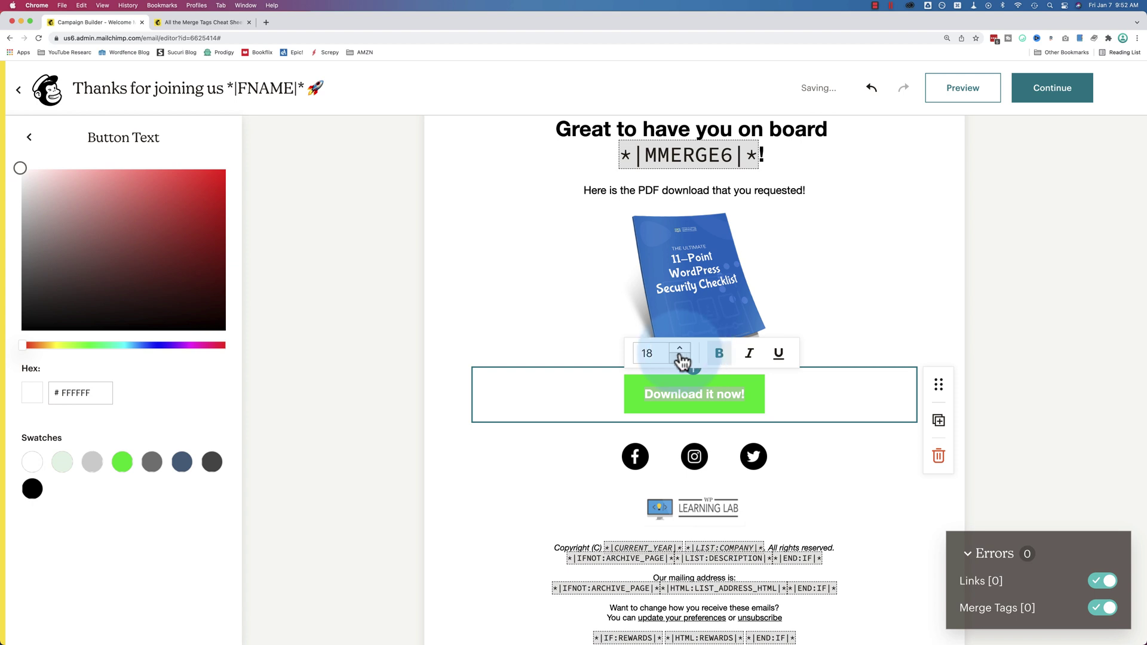
pyautogui.click(681, 357)
pyautogui.click(683, 357)
pyautogui.click(685, 350)
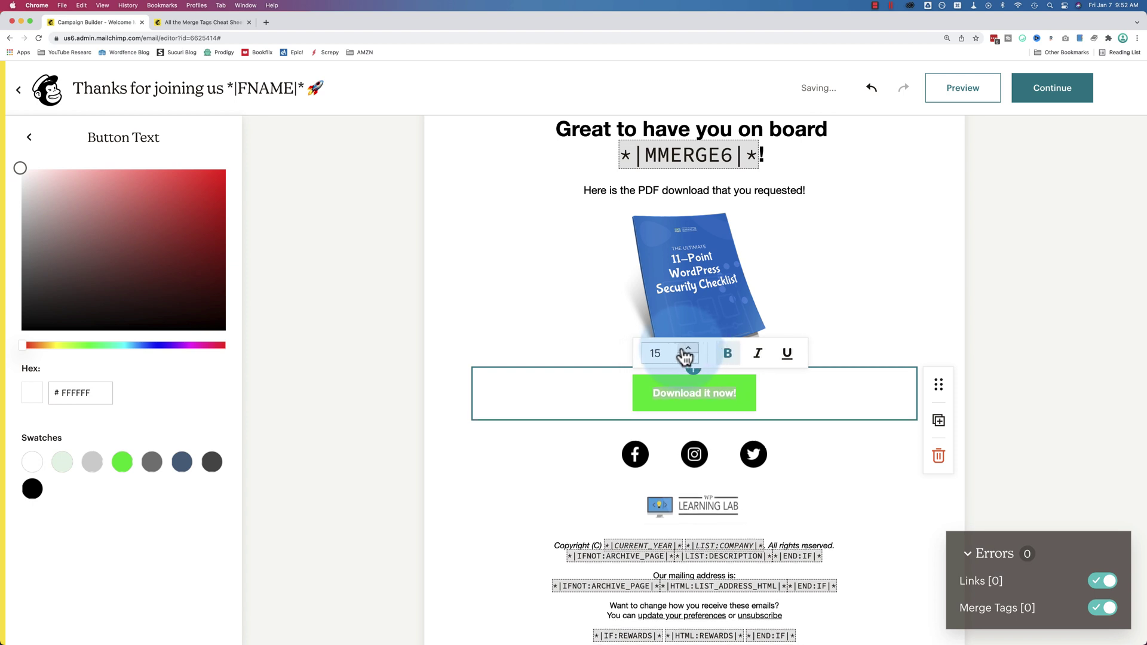
pyautogui.click(684, 349)
pyautogui.click(684, 350)
pyautogui.click(683, 350)
pyautogui.click(681, 350)
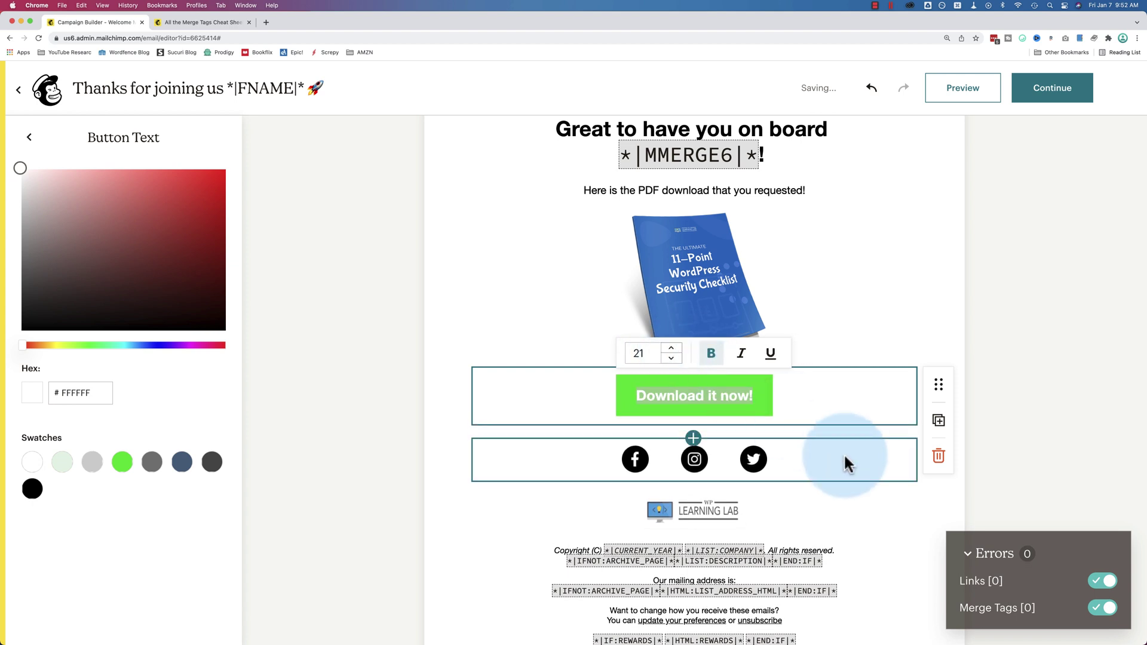
pyautogui.click(844, 454)
pyautogui.scroll(-1, 1000, 404)
pyautogui.scroll(5, 998, 397)
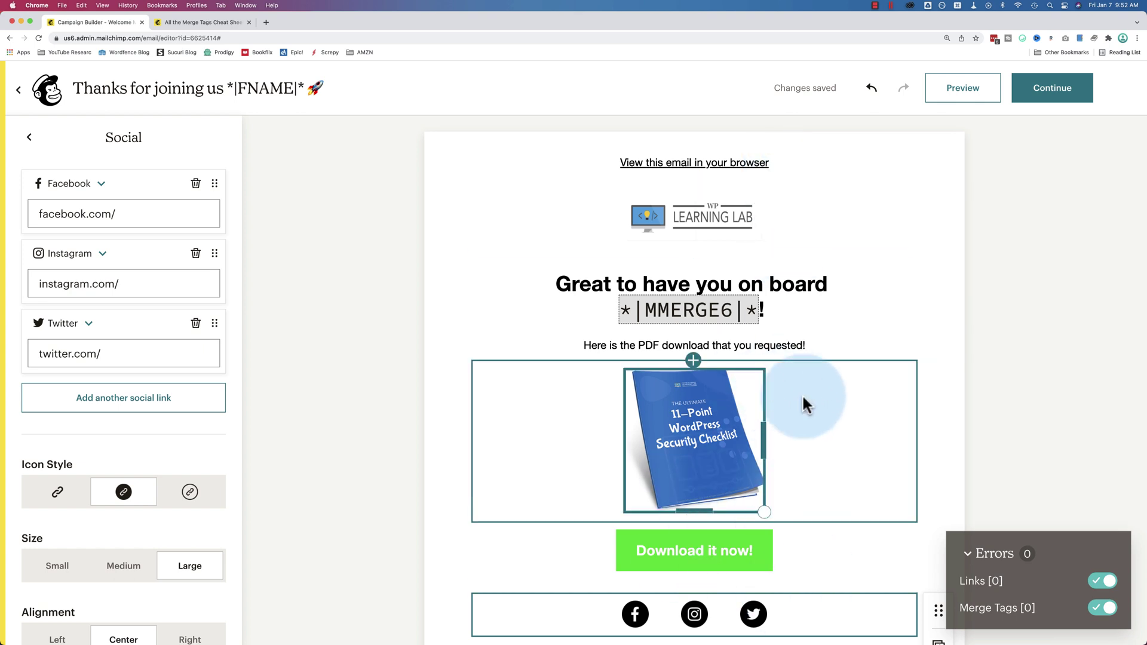
pyautogui.scroll(-5, 896, 394)
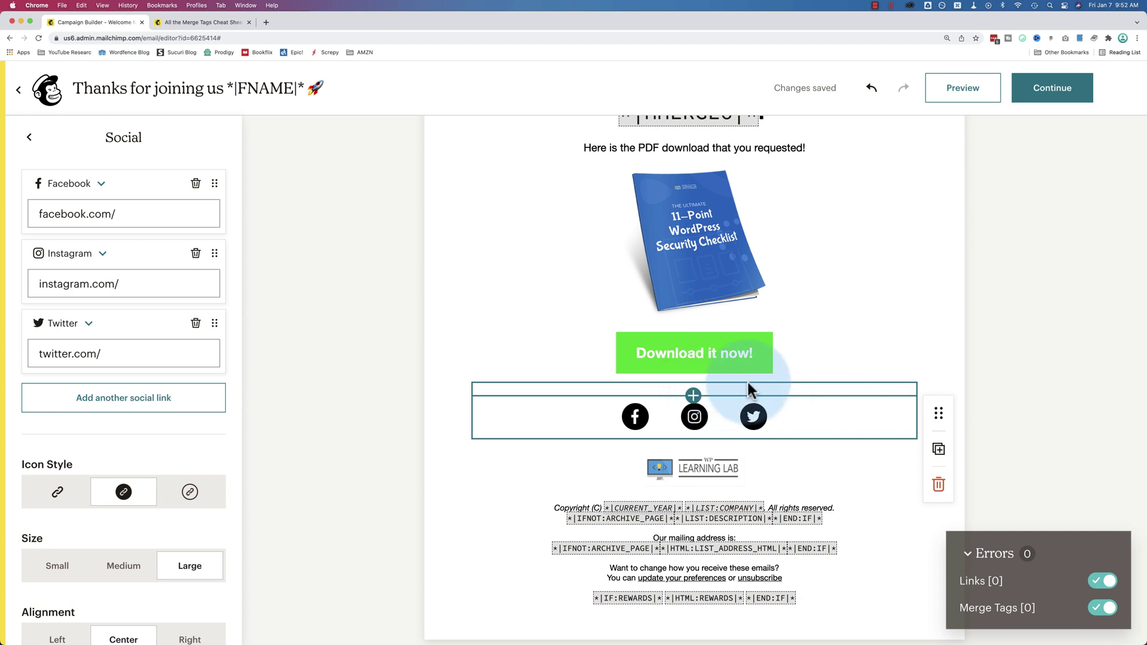
pyautogui.scroll(1, 747, 379)
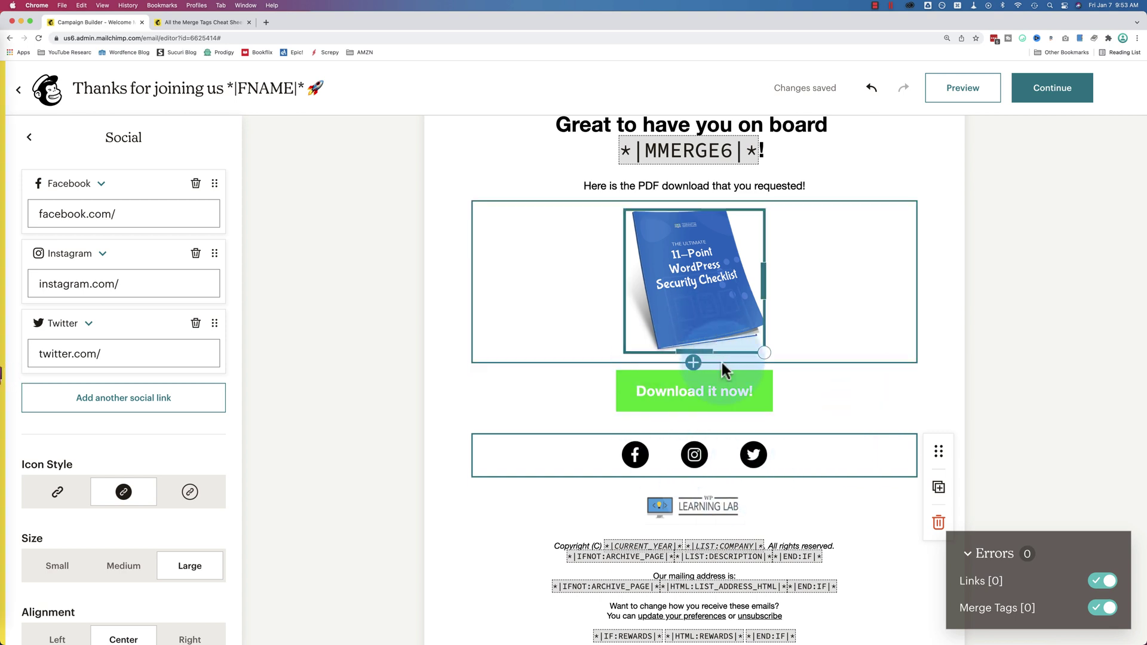
# Add a text paragraph below the button, then delete the empty block
pyautogui.click(693, 420)
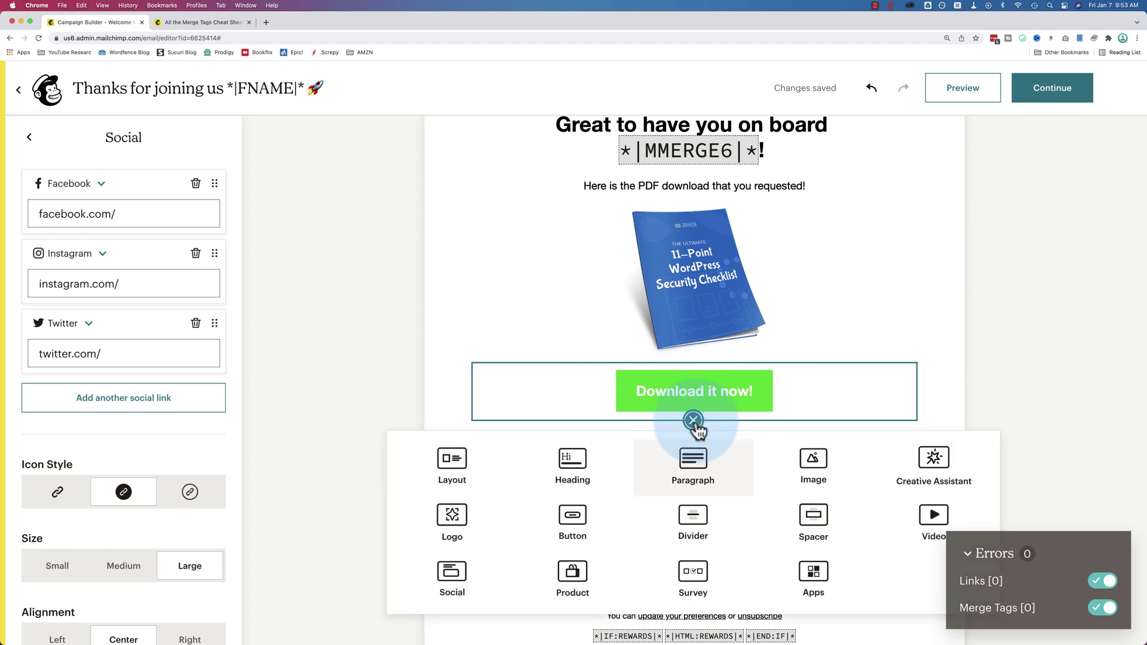
pyautogui.click(703, 464)
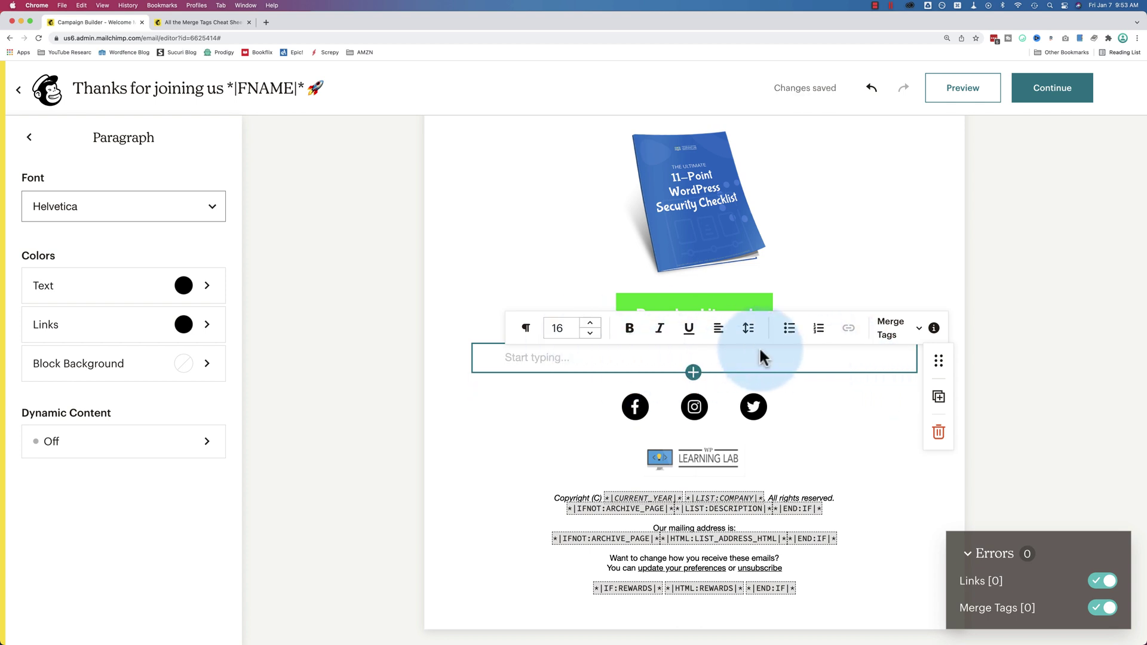
pyautogui.scroll(1, 760, 366)
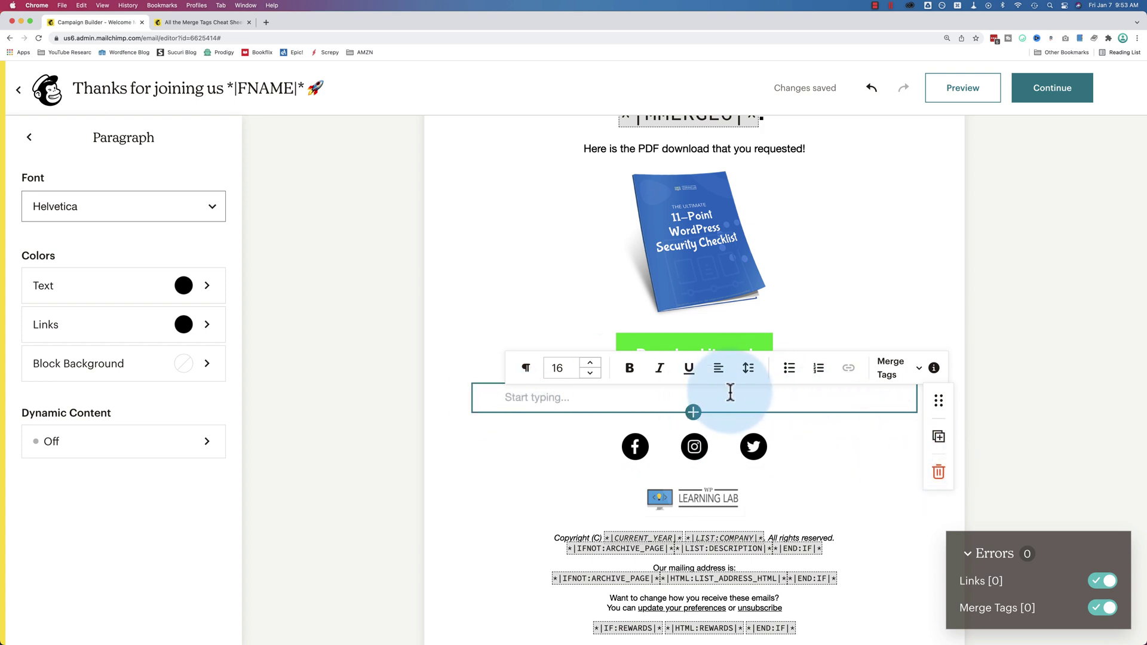
pyautogui.click(939, 473)
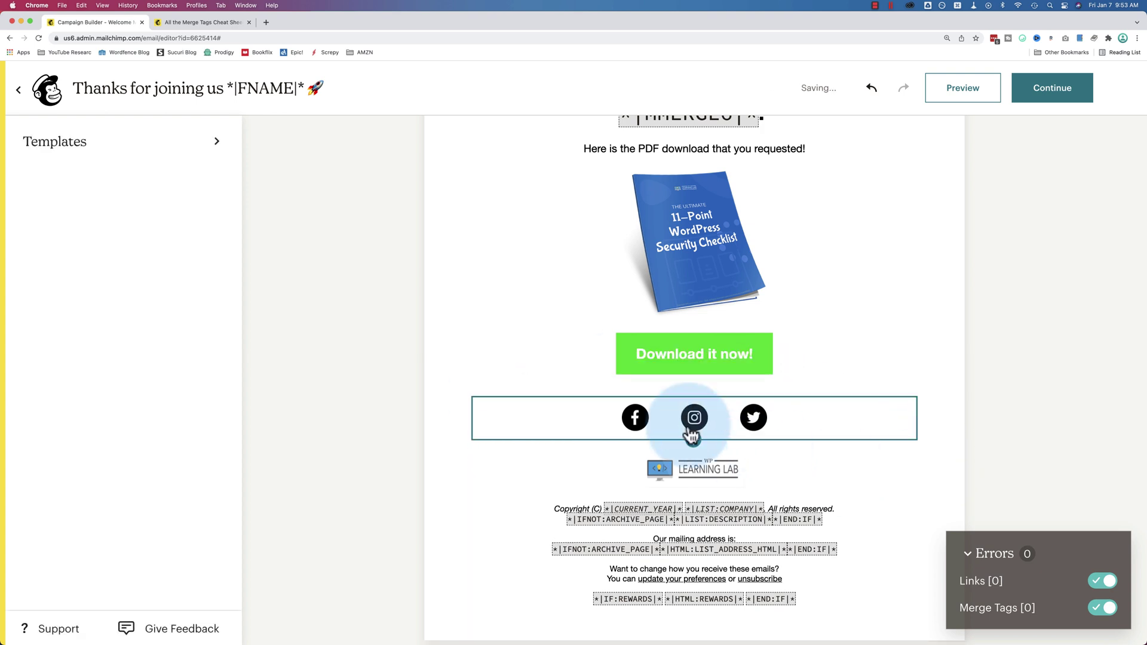
# Duplicate the social icons block and move the copy up beneath the logo
pyautogui.click(819, 425)
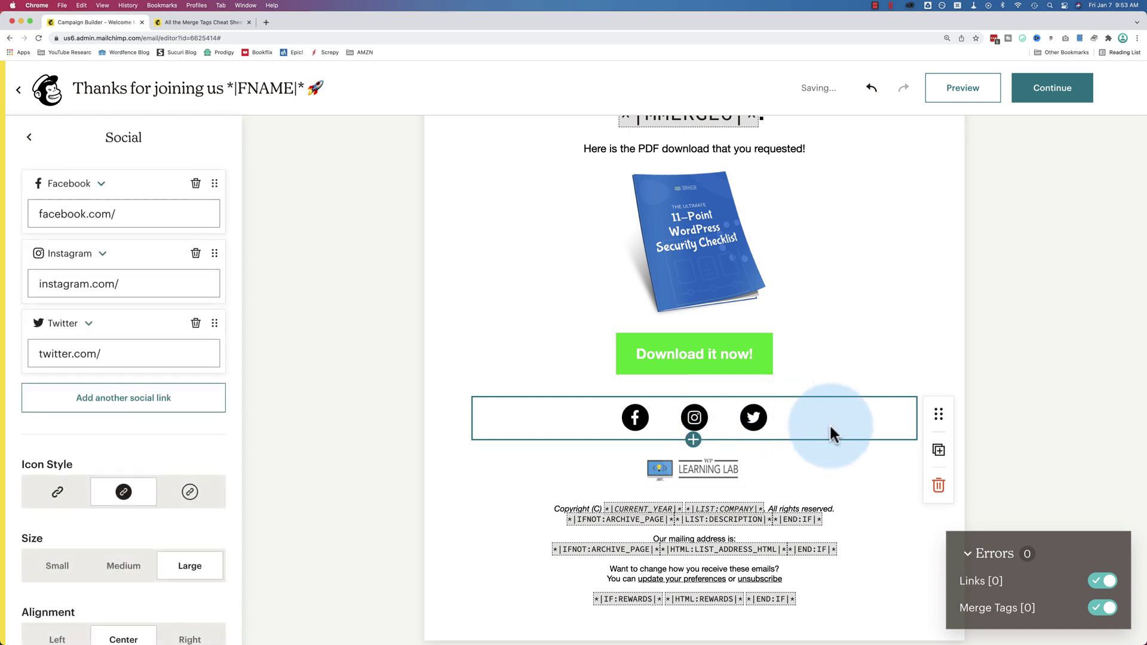
pyautogui.click(937, 454)
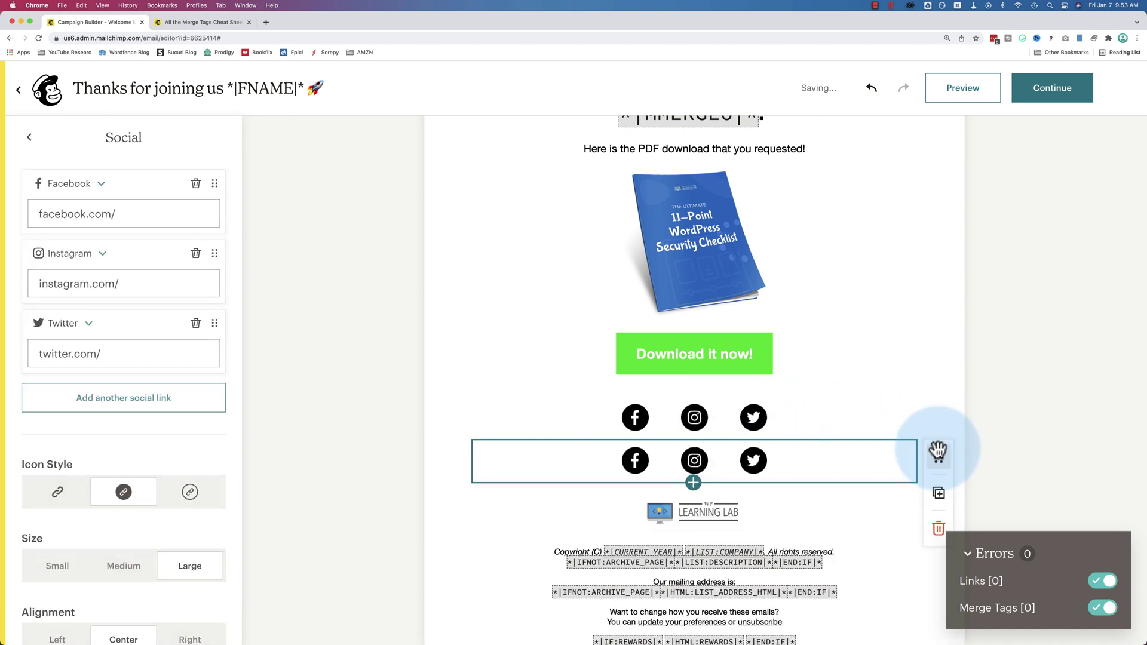
pyautogui.moveTo(928, 454); pyautogui.dragTo(868, 289)
pyautogui.scroll(-4, 869, 289)
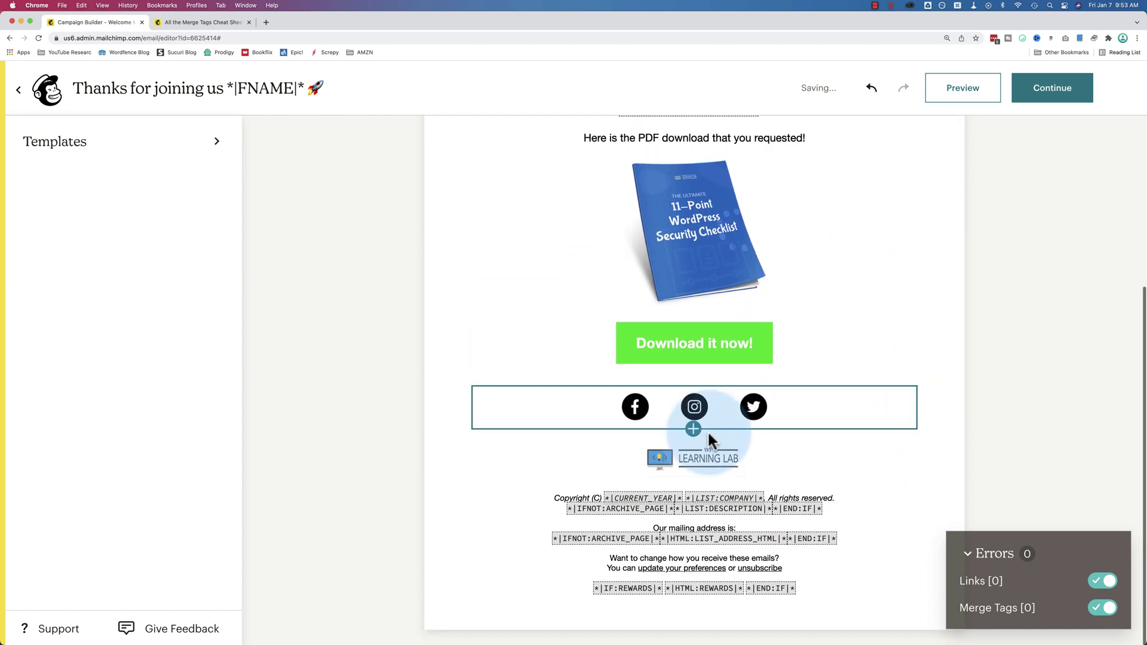
pyautogui.click(739, 421)
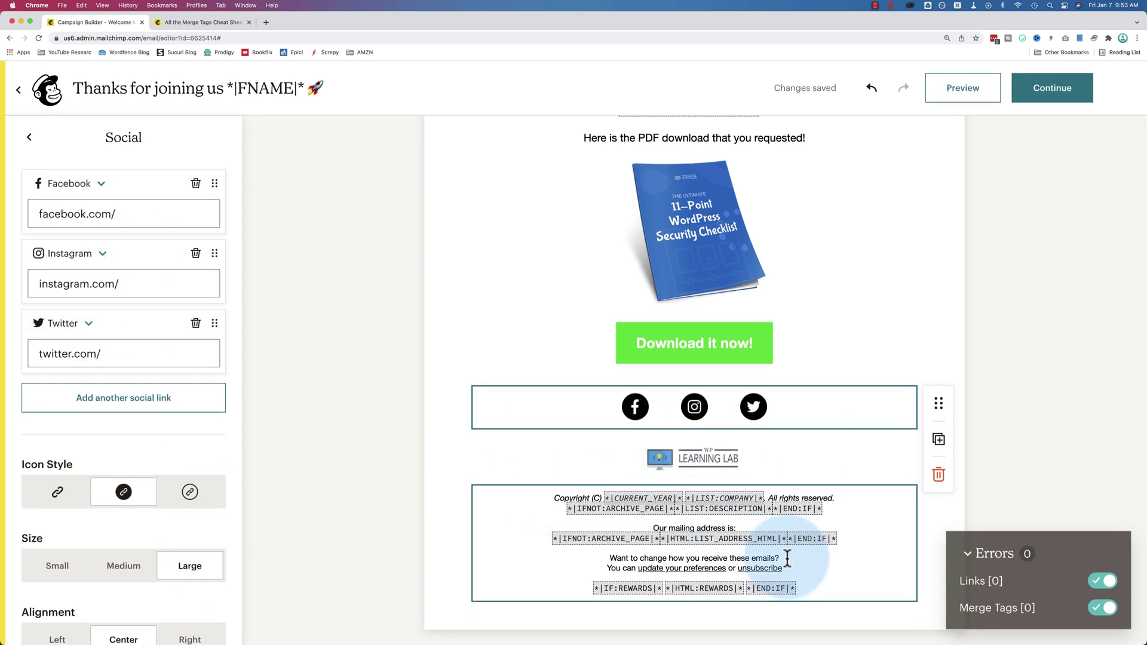
pyautogui.moveTo(816, 592); pyautogui.dragTo(562, 494)
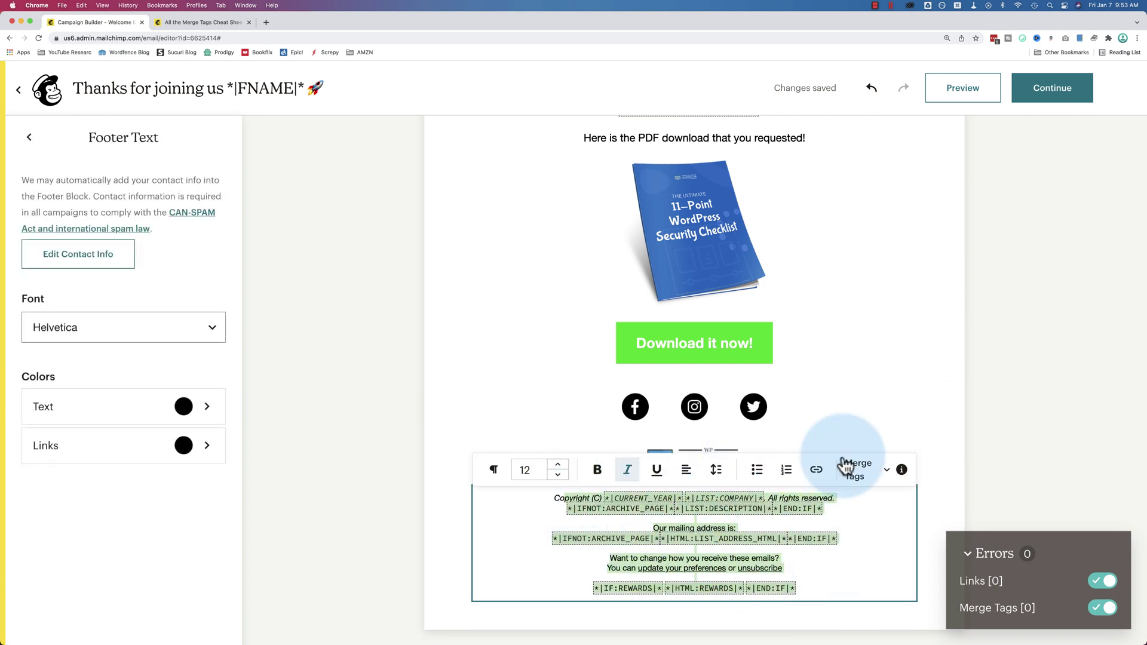
pyautogui.click(983, 403)
# Preview the welcome email in desktop view, scrolling down to the footer and back
pyautogui.click(961, 89)
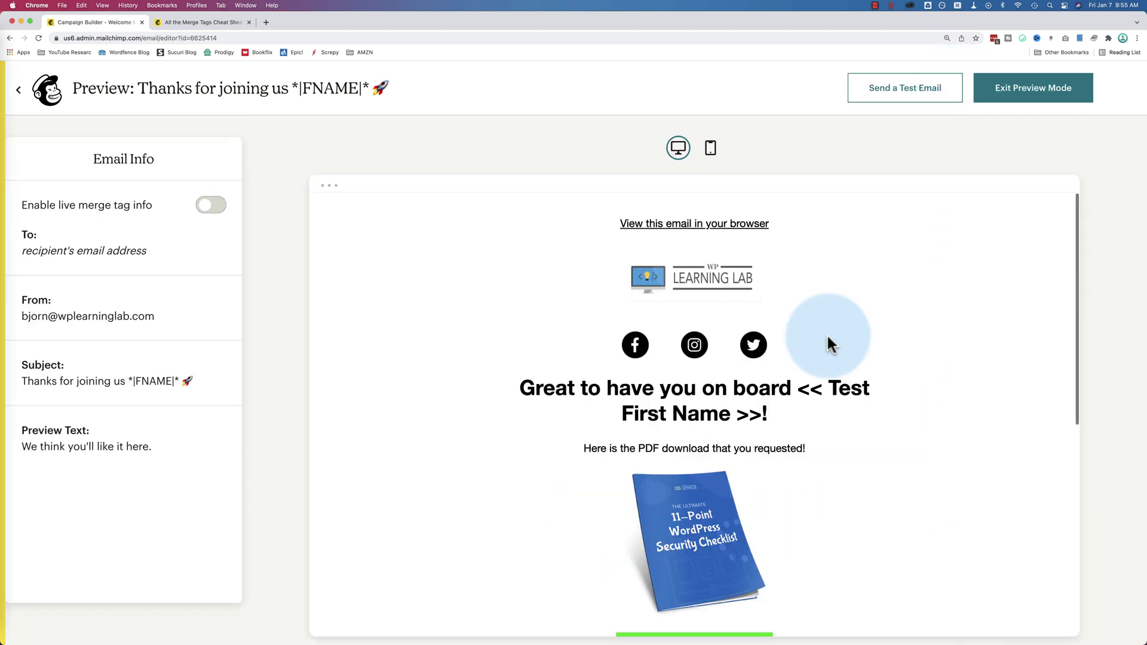
pyautogui.scroll(-8, 627, 296)
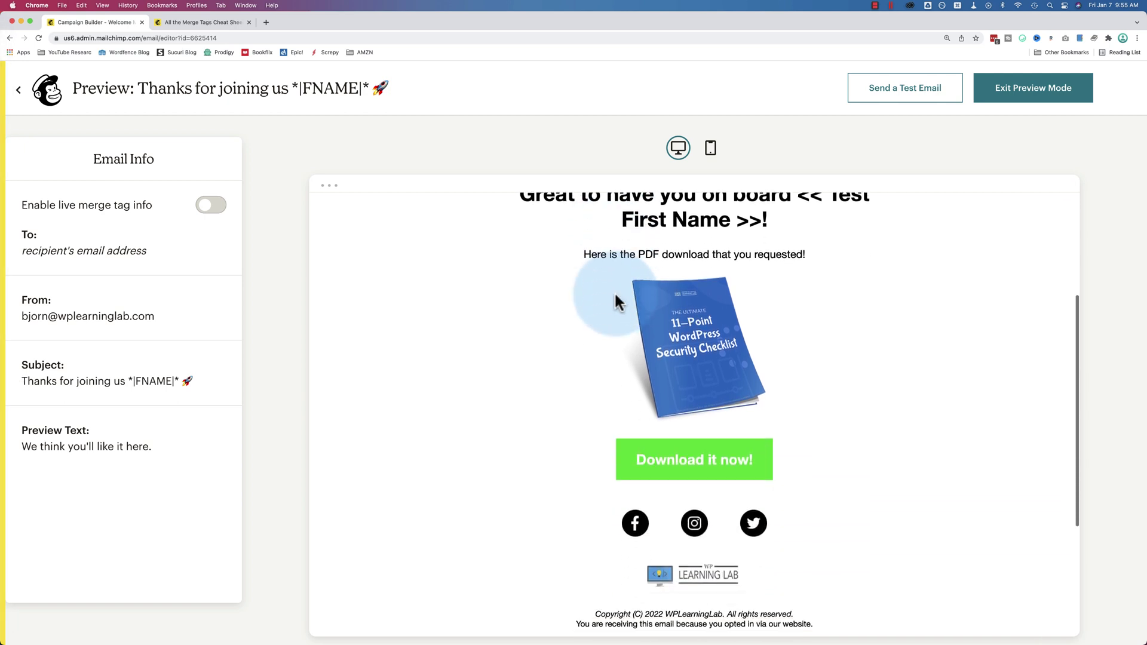
pyautogui.scroll(-5, 618, 302)
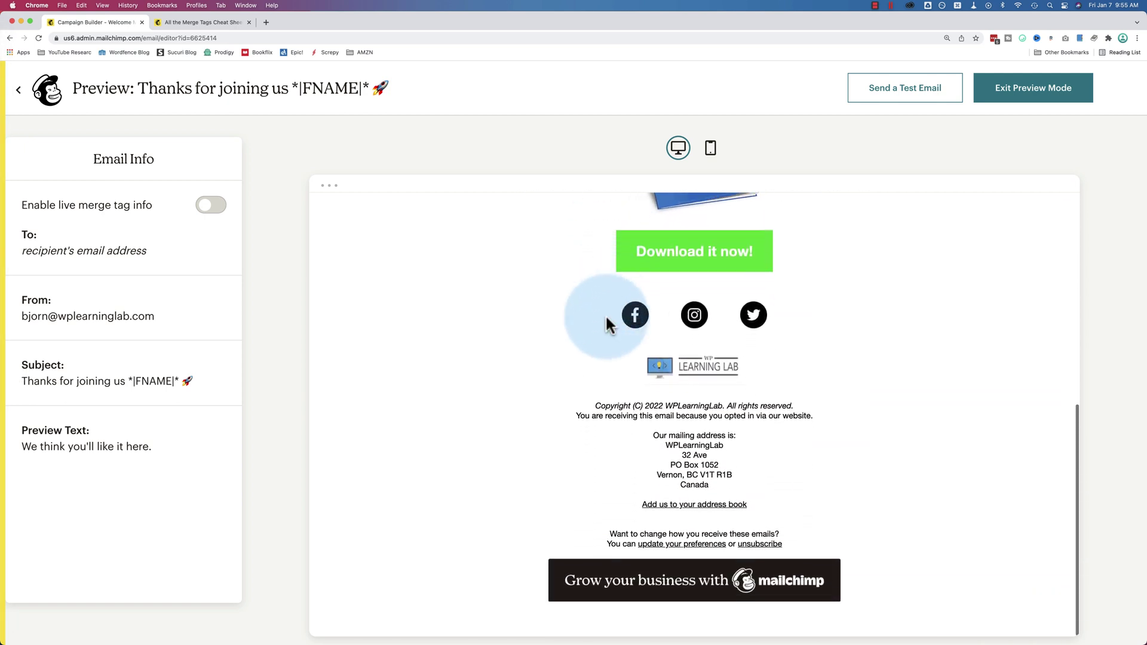
pyautogui.moveTo(594, 406); pyautogui.dragTo(751, 511)
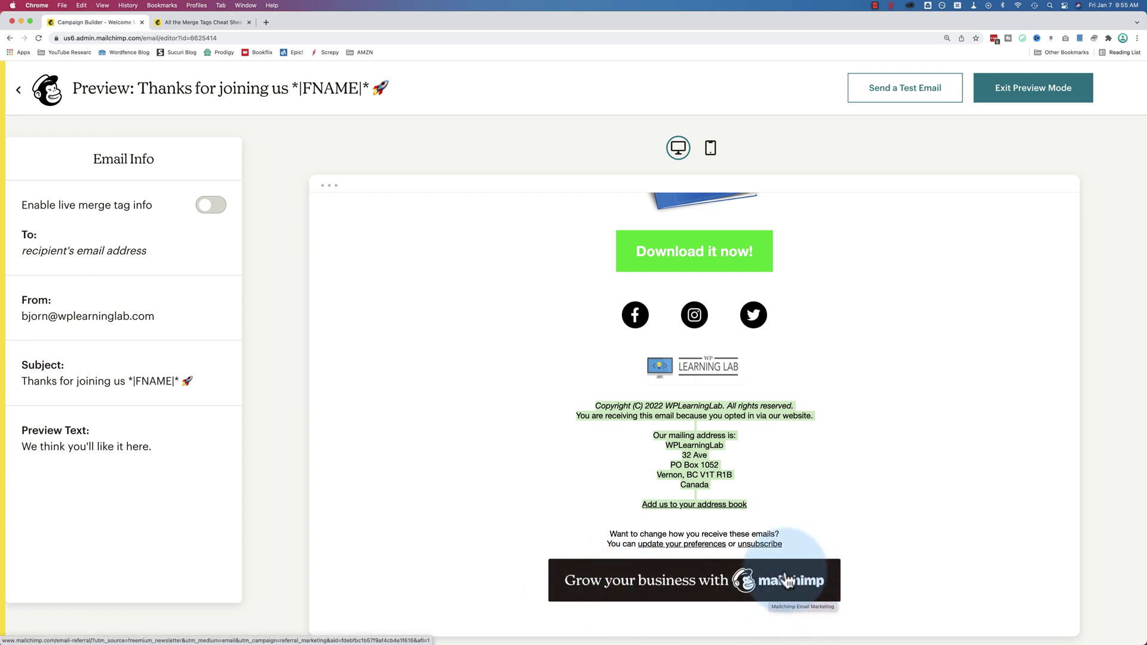
pyautogui.click(850, 533)
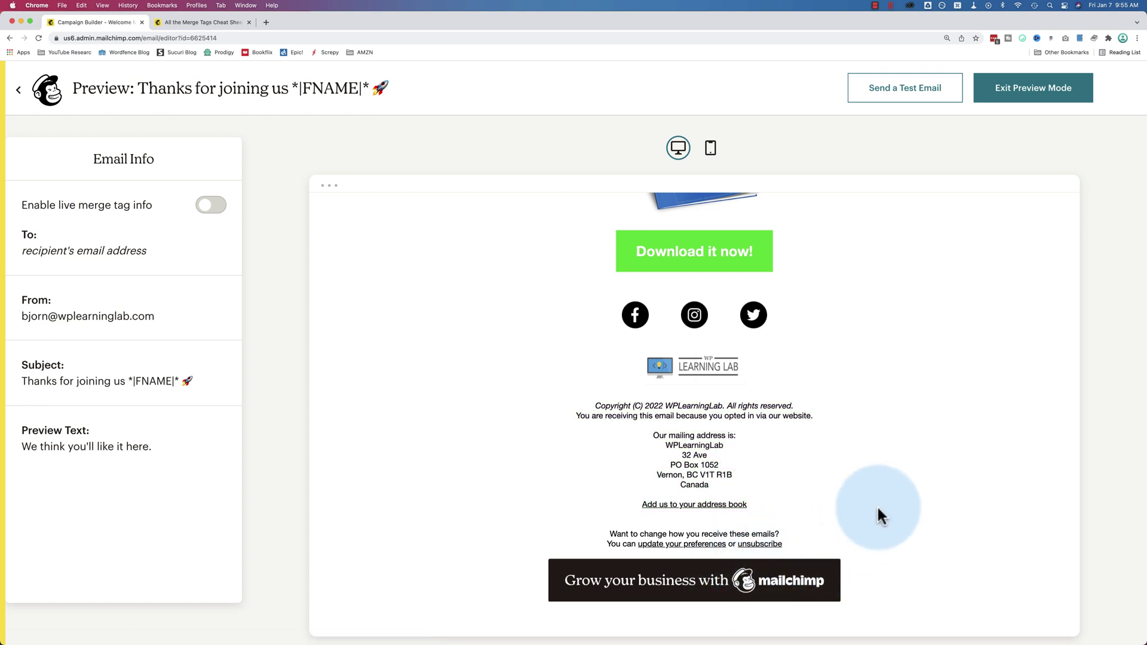
pyautogui.scroll(8, 877, 505)
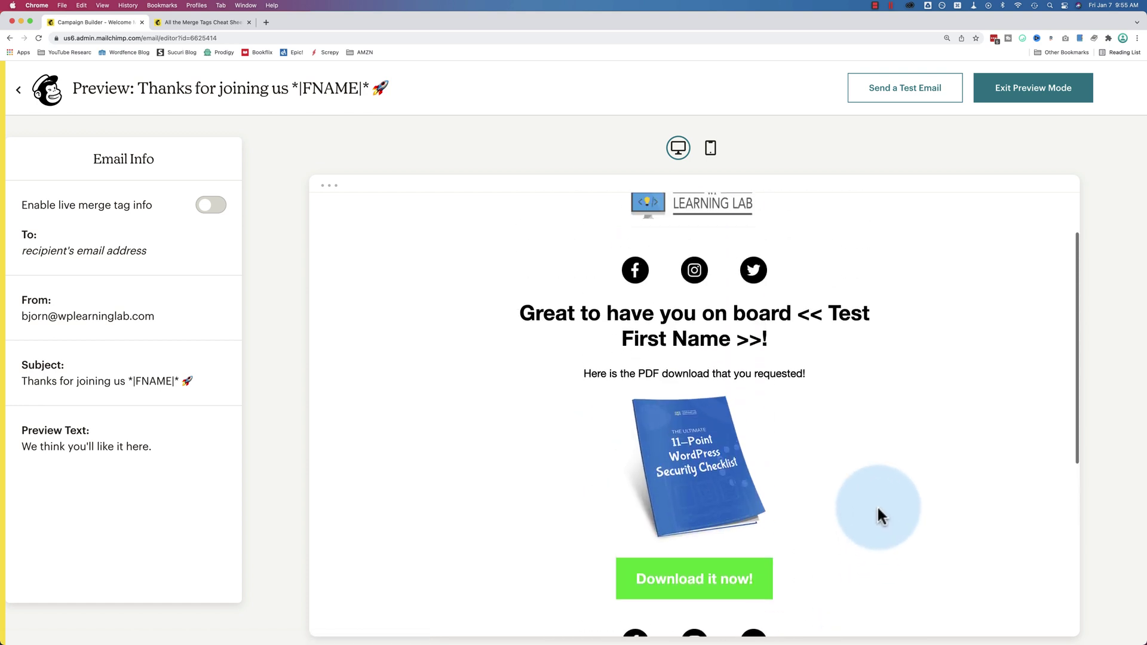
# Switch the preview to the mobile layout and scroll through it
pyautogui.click(711, 150)
pyautogui.scroll(-10, 681, 281)
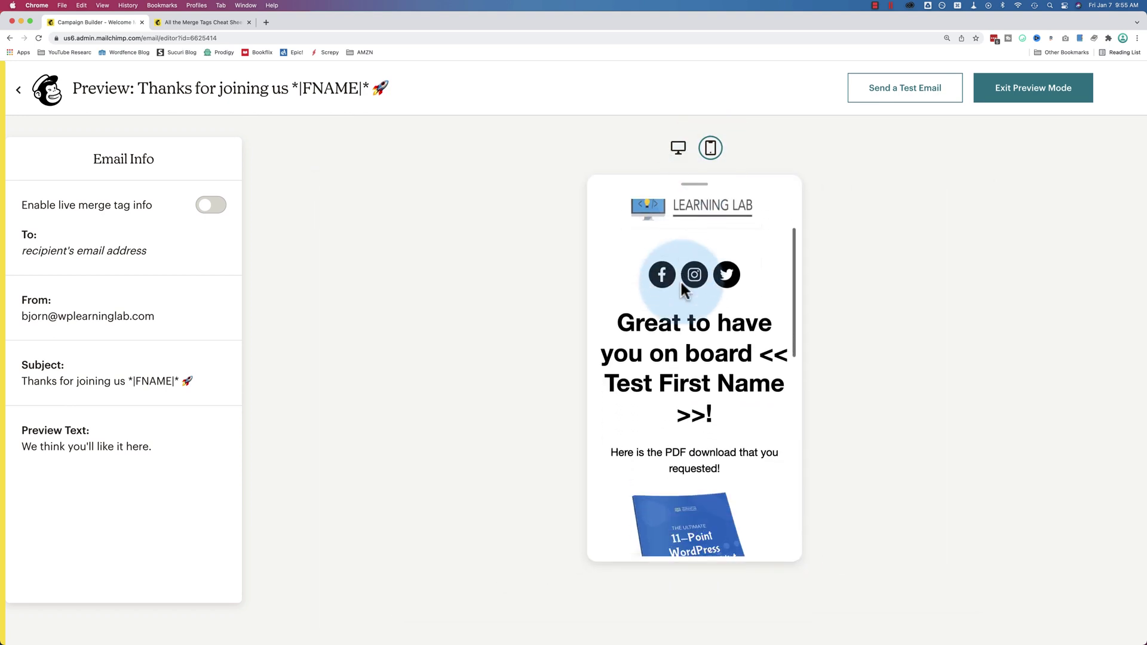
pyautogui.scroll(-10, 681, 281)
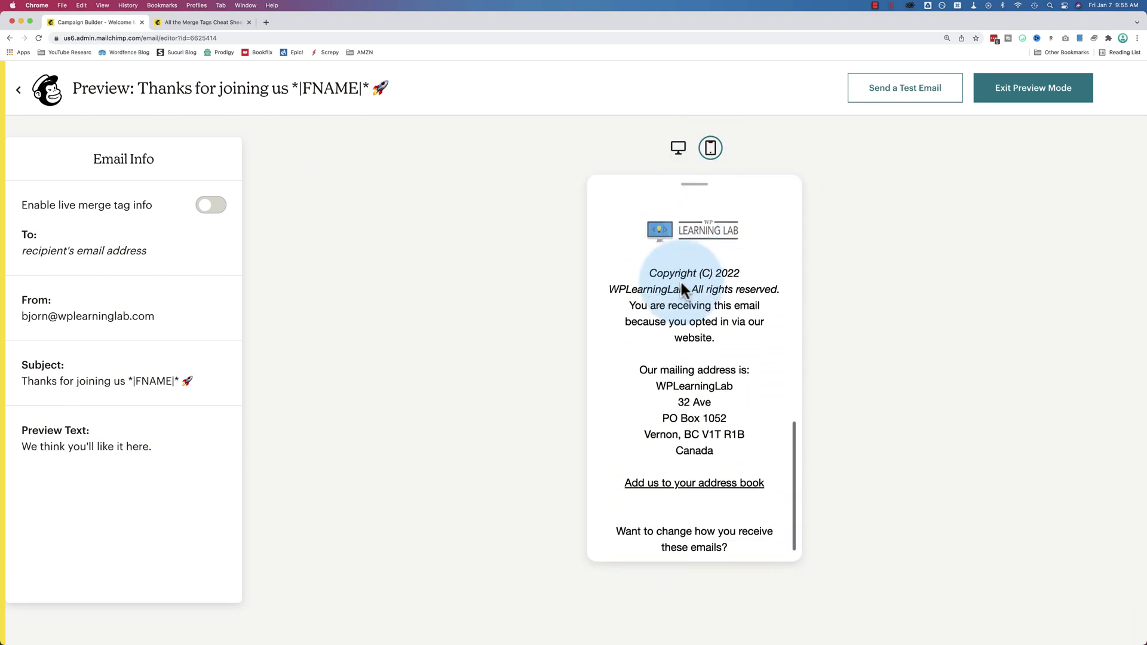
pyautogui.scroll(15, 681, 282)
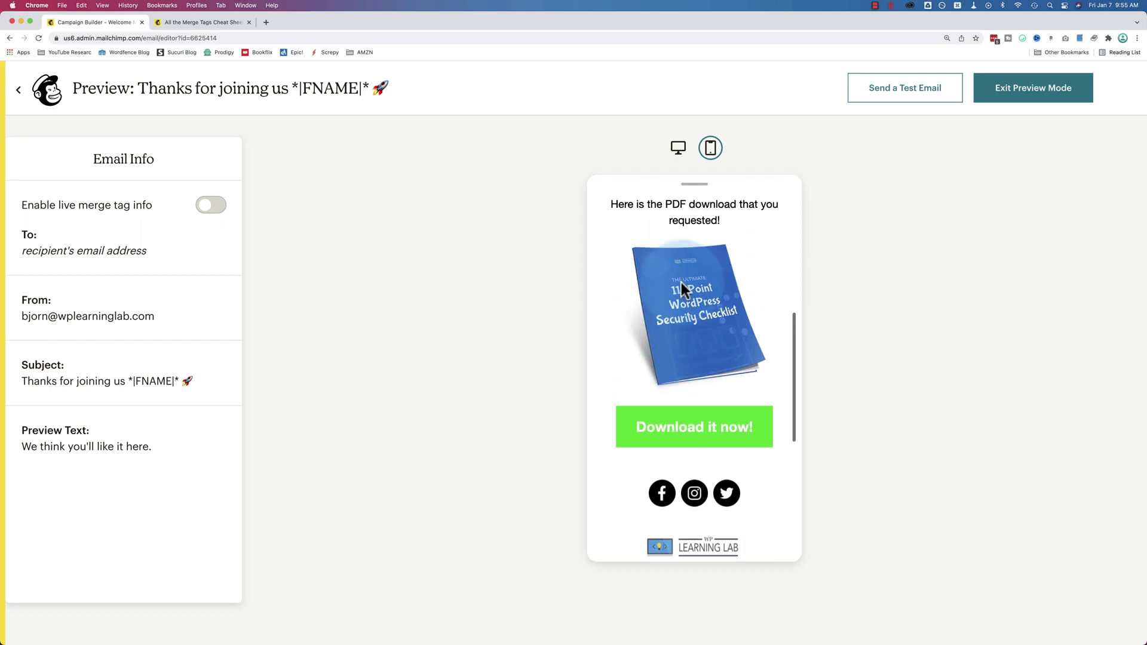
# Send a test copy of the welcome email to your own email address and acknowledge the confirmation
pyautogui.click(909, 90)
pyautogui.click(582, 317)
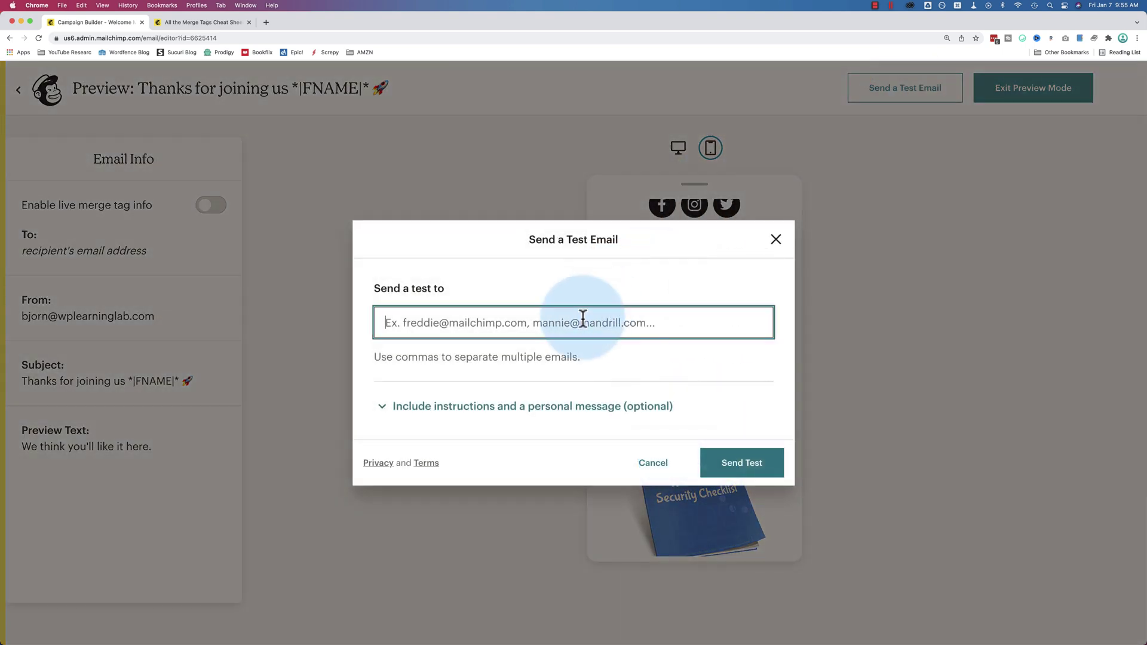
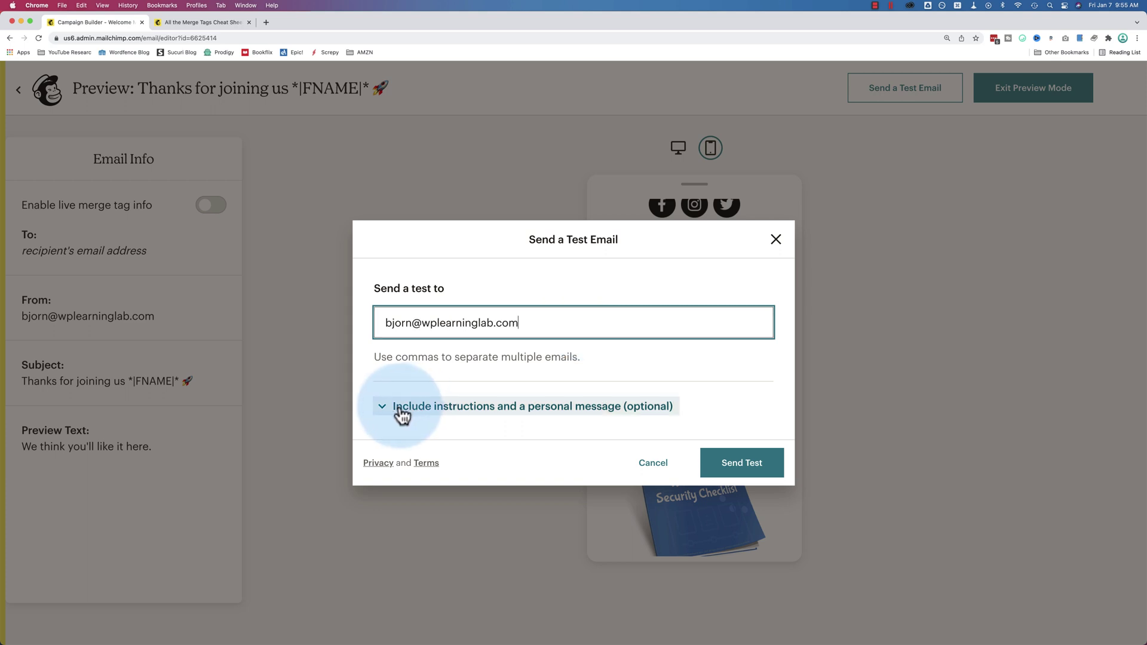
pyautogui.click(397, 407)
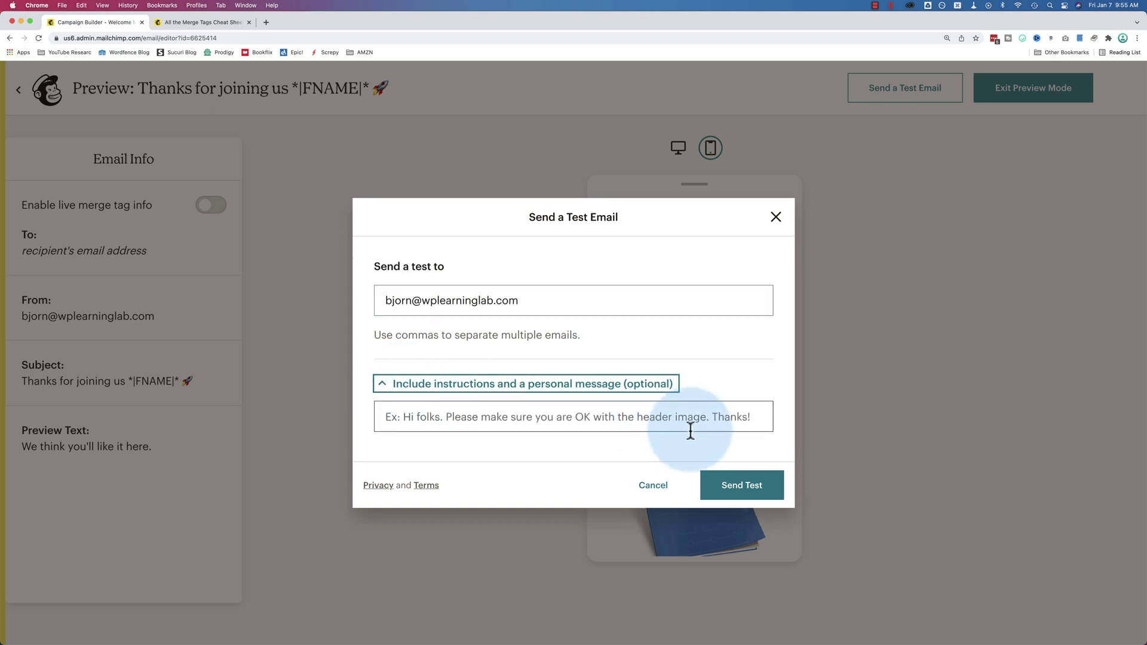
pyautogui.click(724, 481)
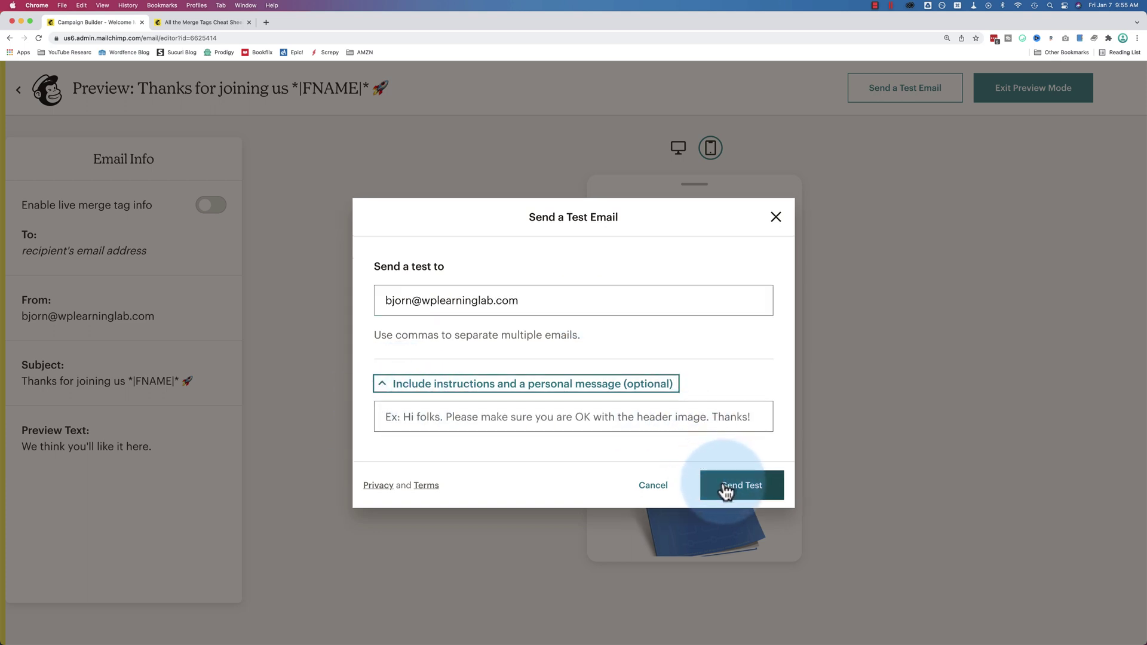
pyautogui.click(737, 500)
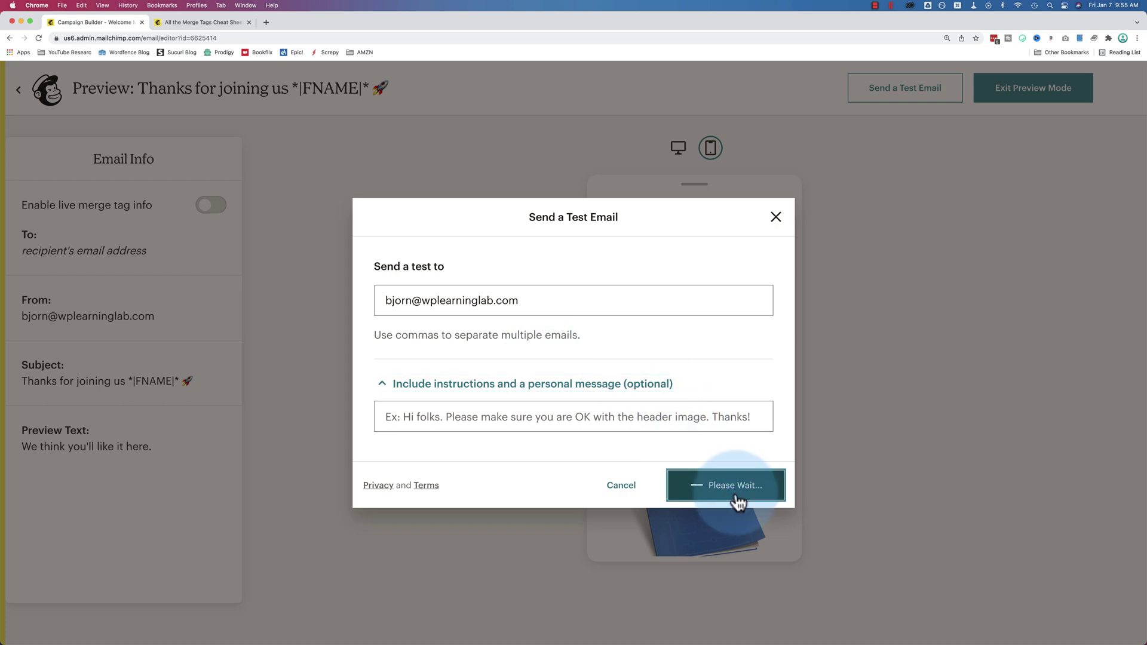
pyautogui.click(759, 478)
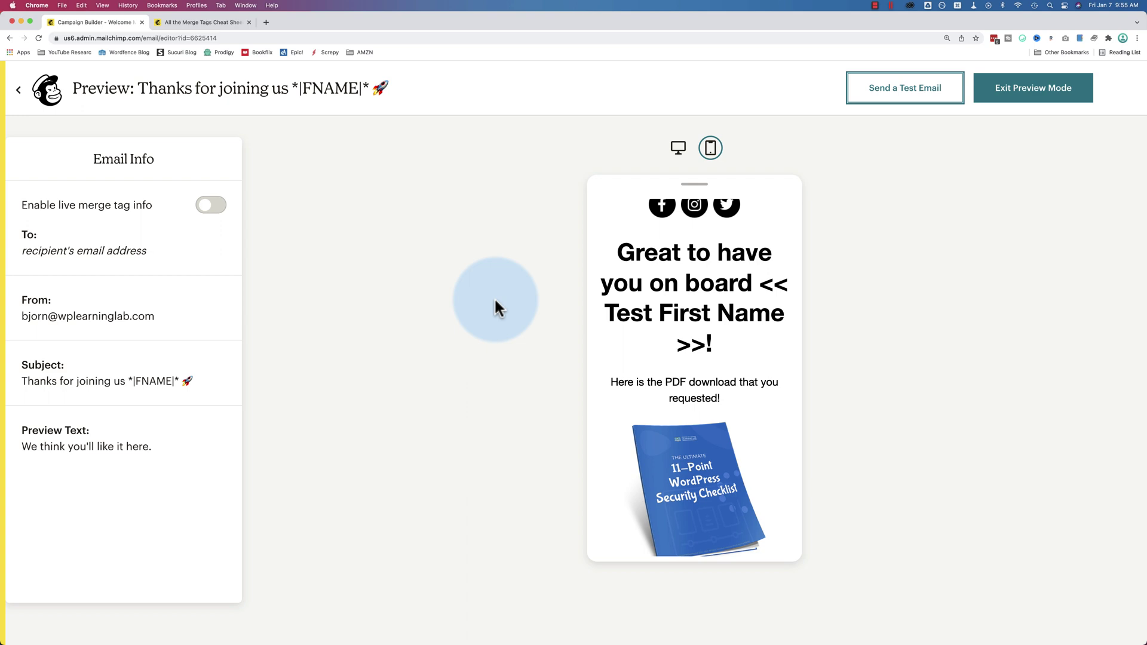
# Open the [Test] welcome email in Gmail and scroll through its heading and body
pyautogui.press('super+t')
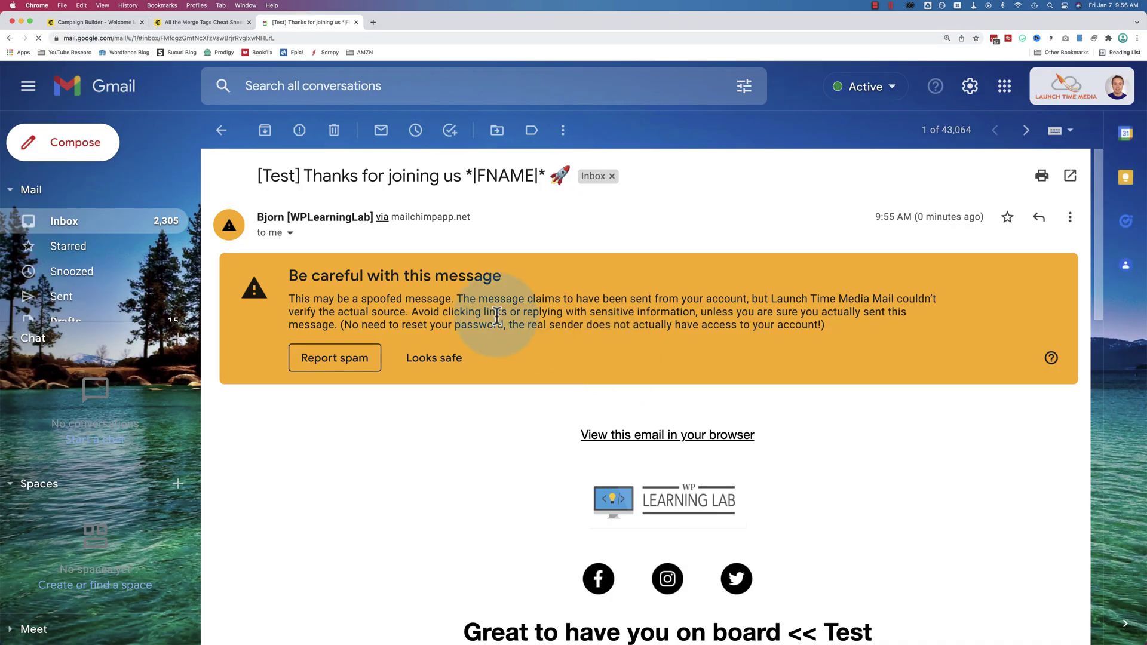
pyautogui.scroll(-4, 496, 315)
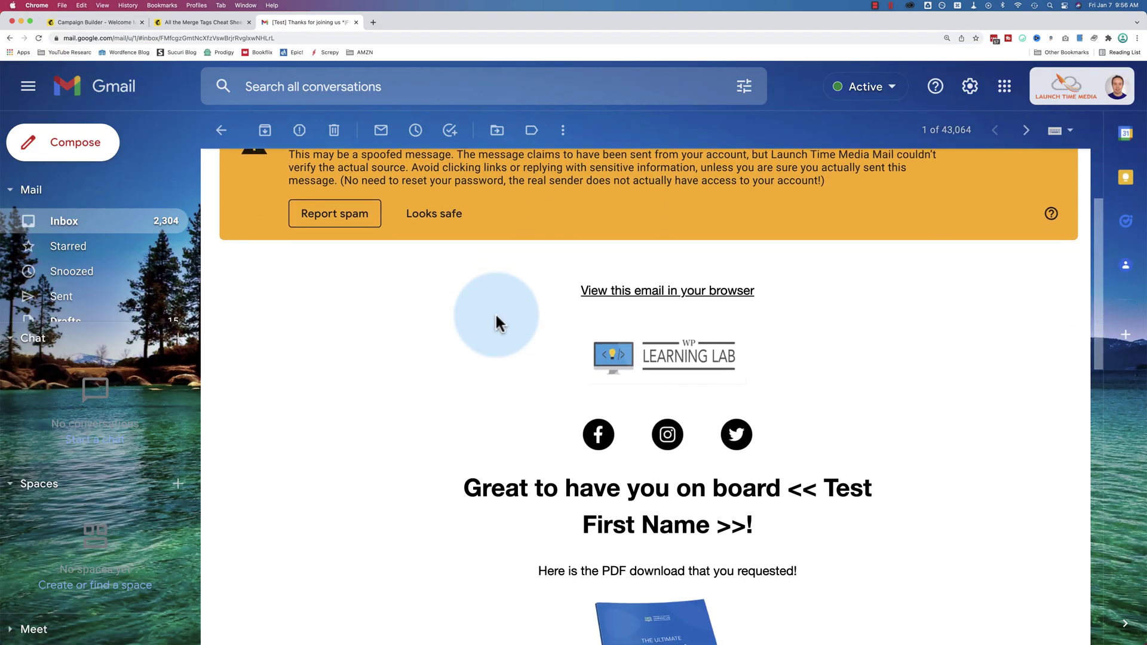
pyautogui.scroll(-4, 495, 312)
pyautogui.scroll(7, 325, 278)
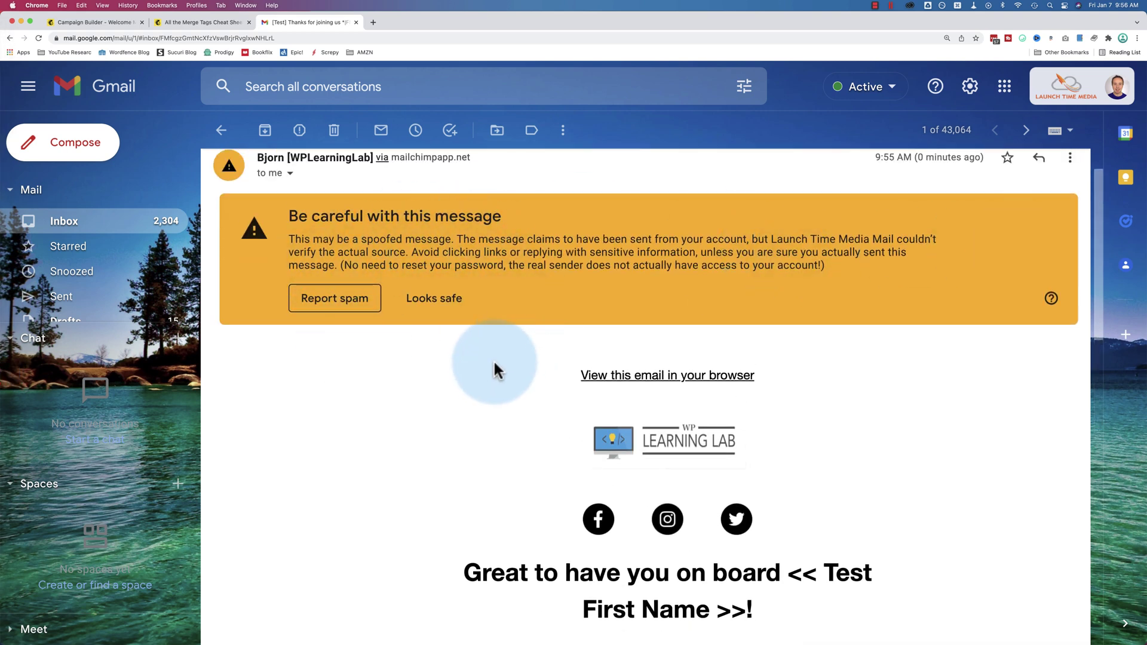
pyautogui.scroll(-5, 496, 370)
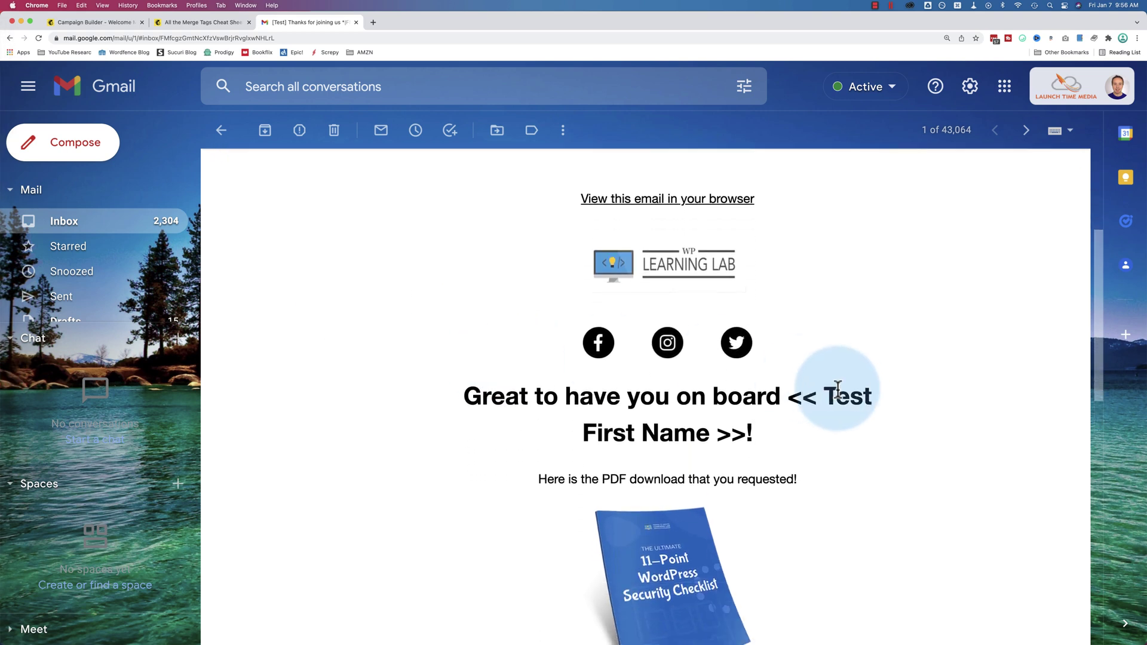
pyautogui.moveTo(838, 389); pyautogui.dragTo(827, 435)
pyautogui.scroll(-3, 464, 405)
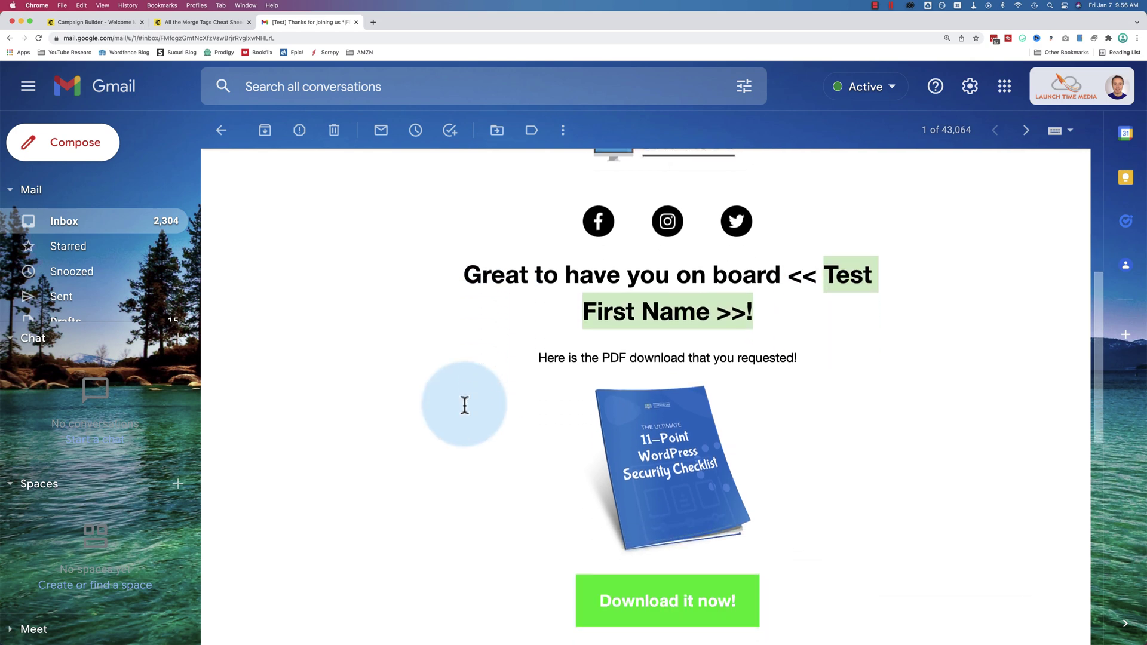
pyautogui.scroll(-4, 465, 405)
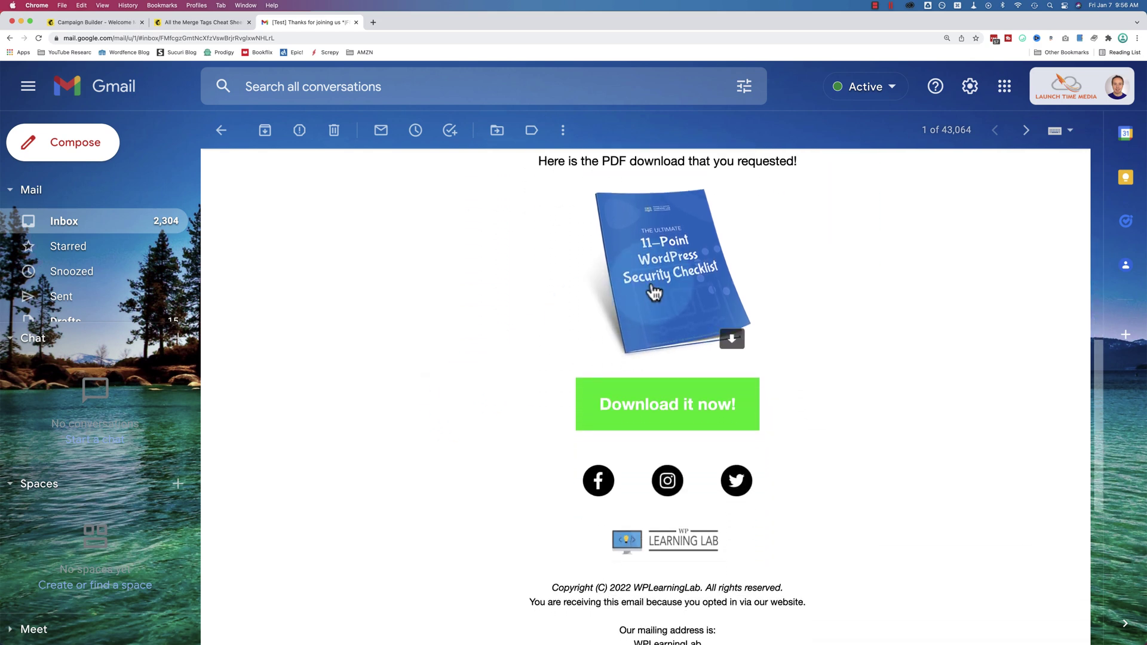
# Enlarge the PDF checklist cover image, close it, then check the email footer
pyautogui.click(657, 311)
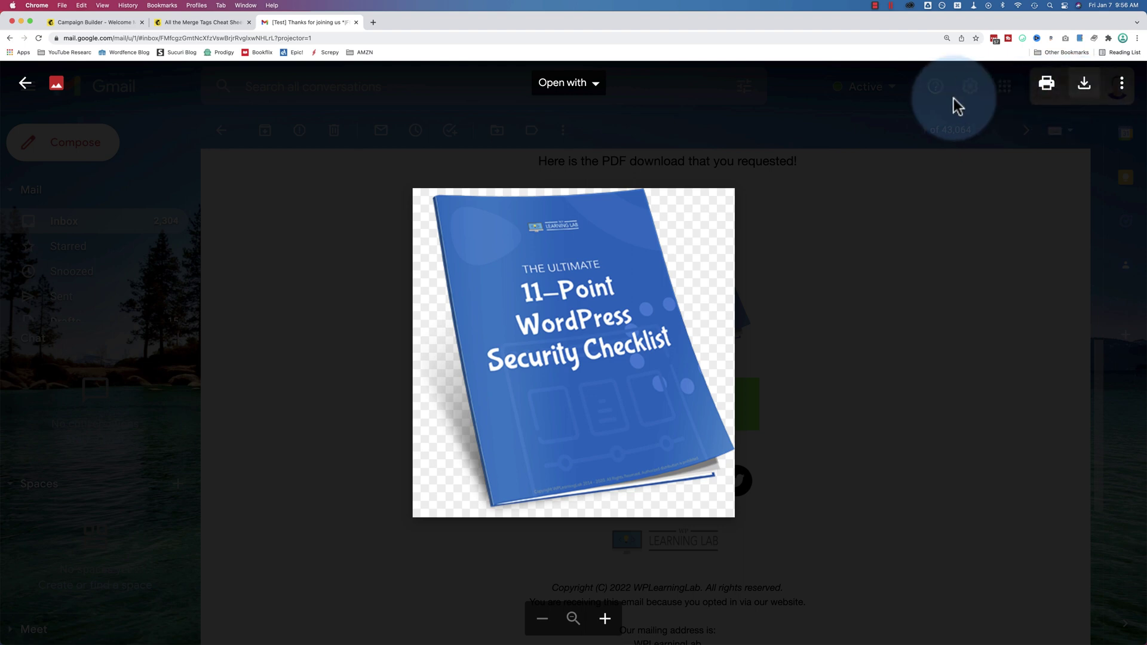
pyautogui.click(25, 83)
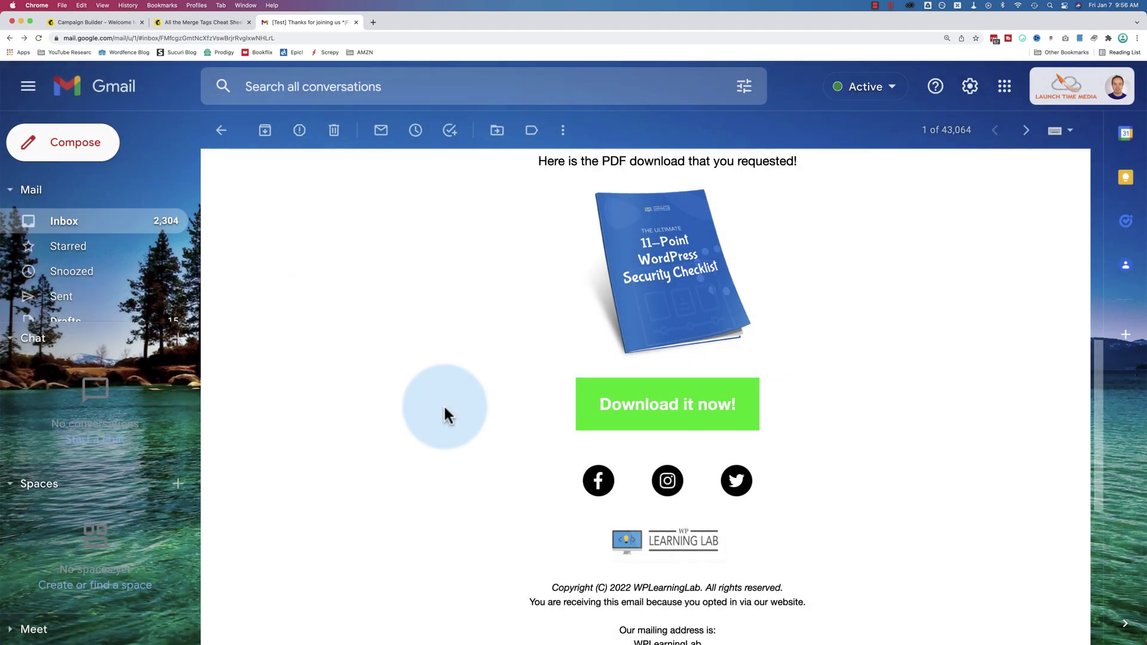
pyautogui.scroll(-2, 478, 430)
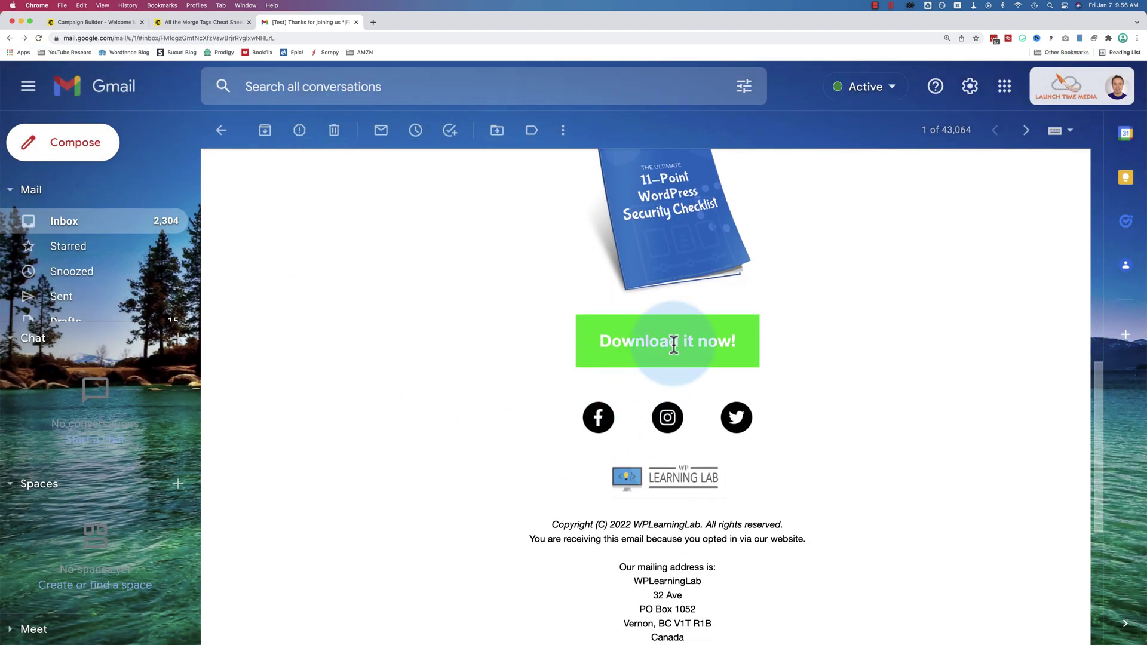
pyautogui.scroll(-5, 540, 353)
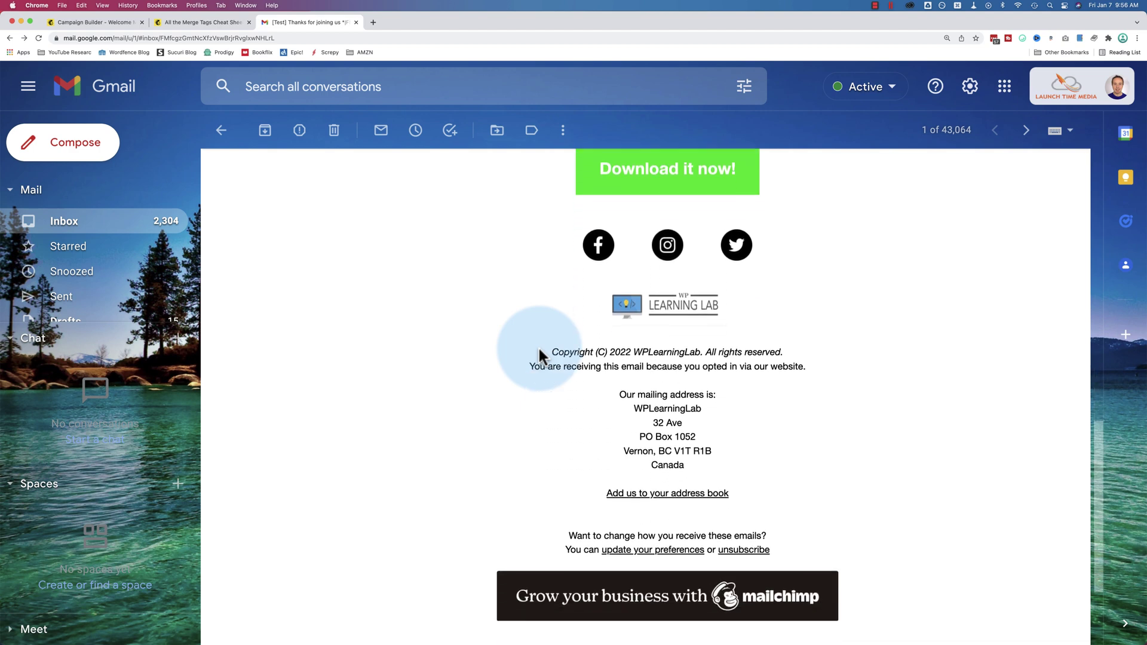
pyautogui.scroll(-5, 538, 358)
pyautogui.scroll(14, 738, 466)
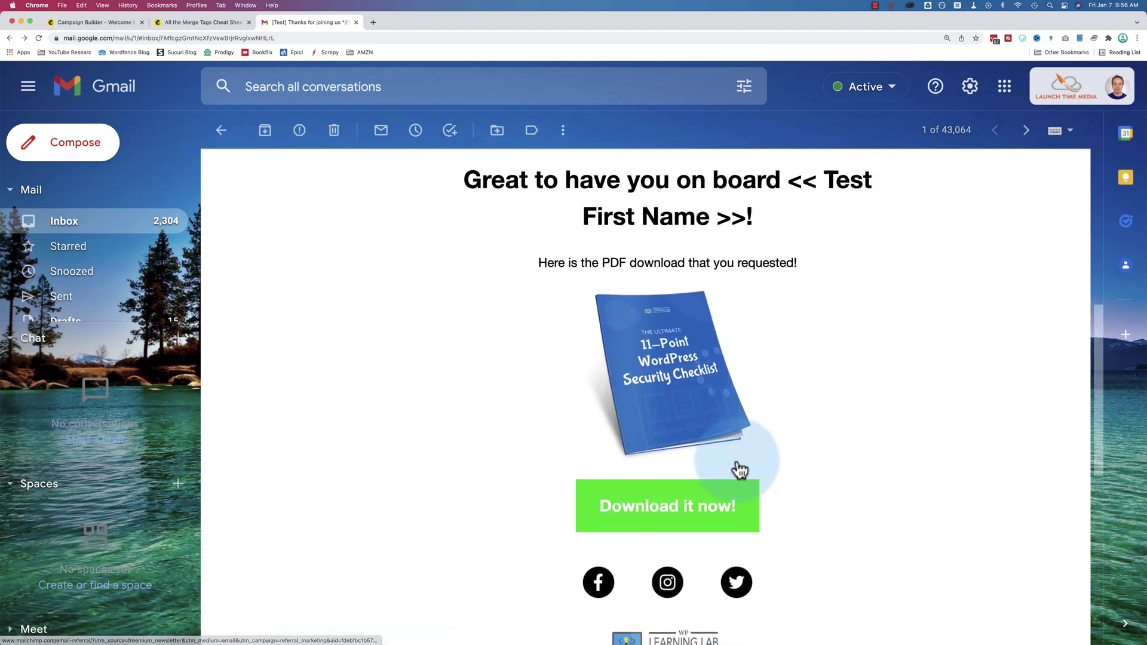
pyautogui.scroll(8, 740, 470)
pyautogui.scroll(-4, 738, 467)
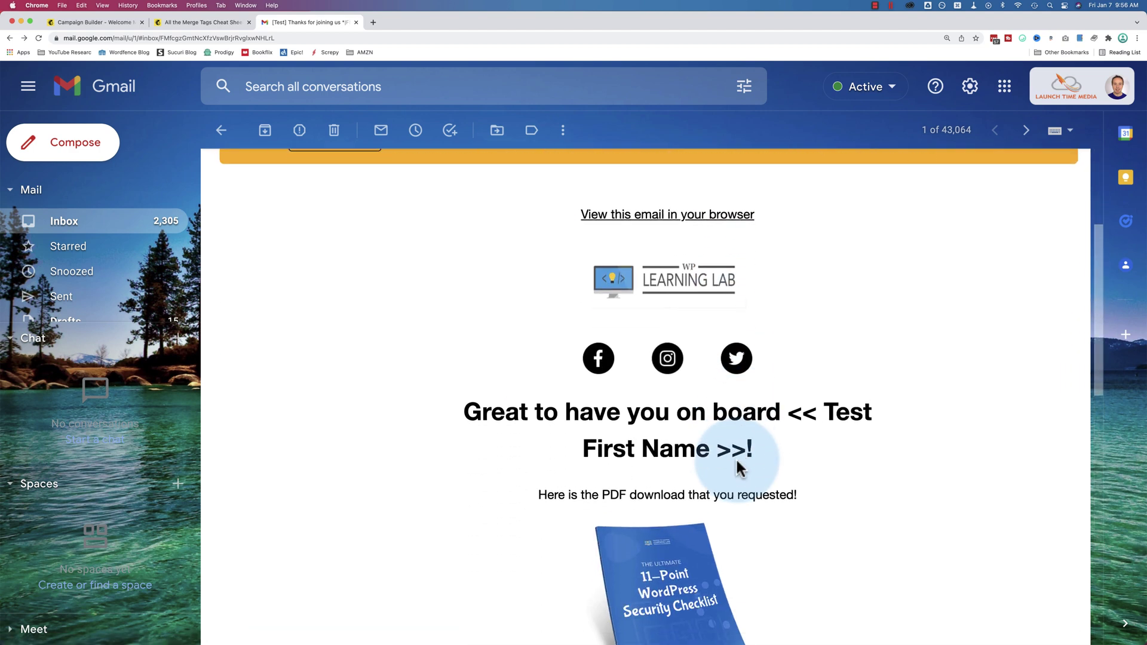
pyautogui.scroll(-2, 736, 468)
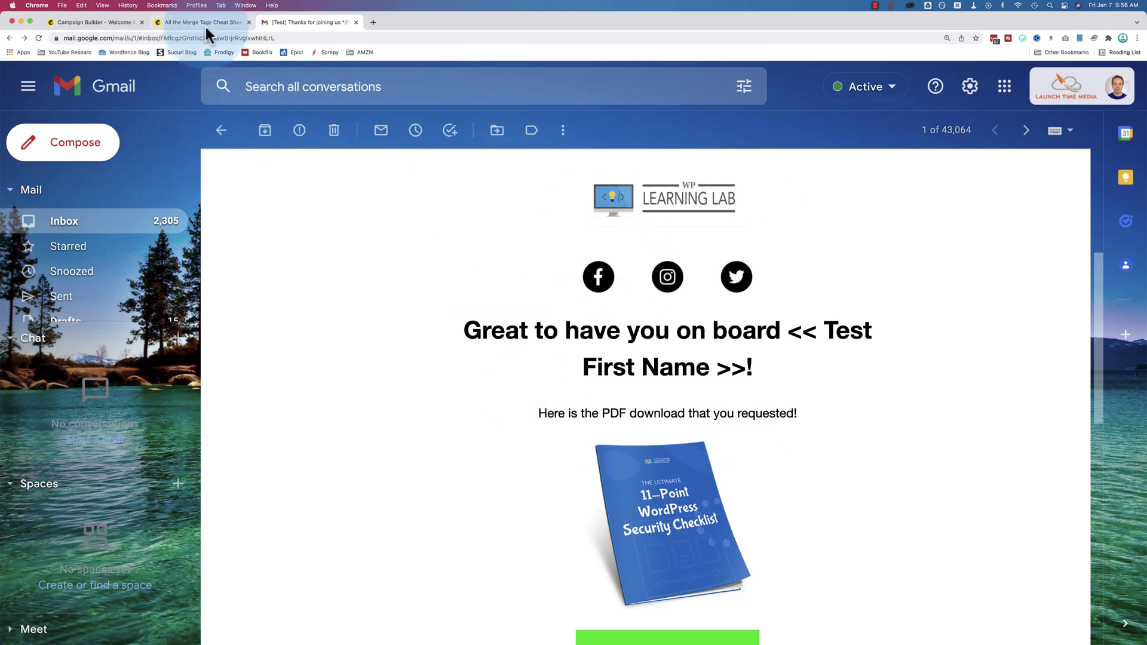
pyautogui.click(204, 23)
# Exit preview mode in Mailchimp and continue to the Single welcome email summary with all steps checked
pyautogui.click(110, 22)
pyautogui.click(596, 206)
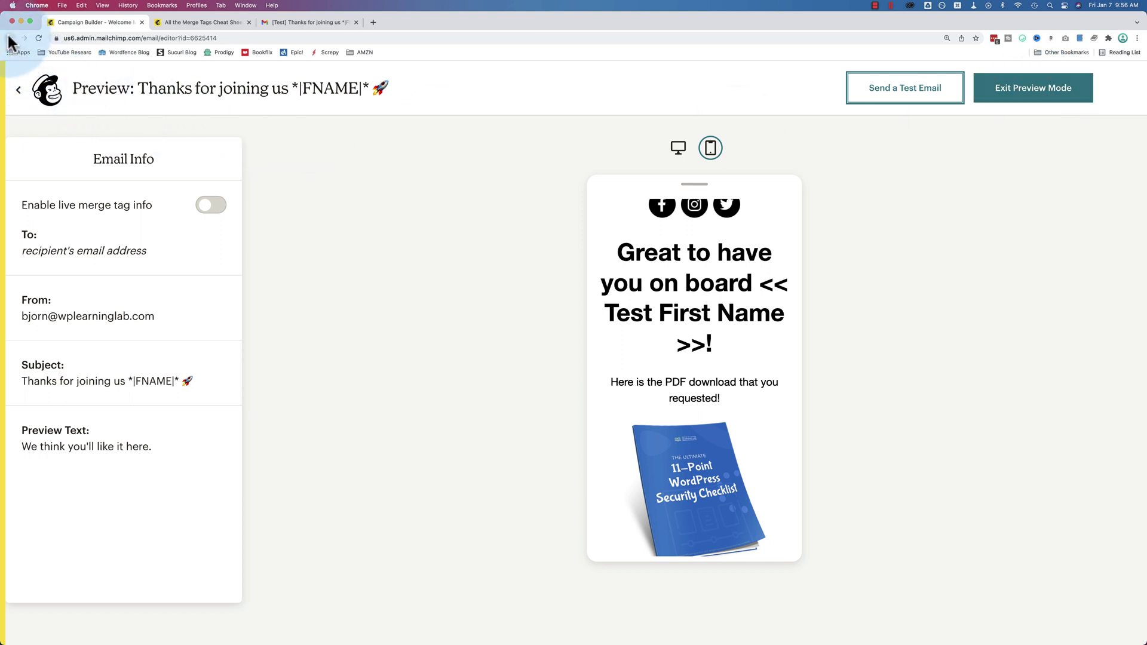
pyautogui.click(531, 311)
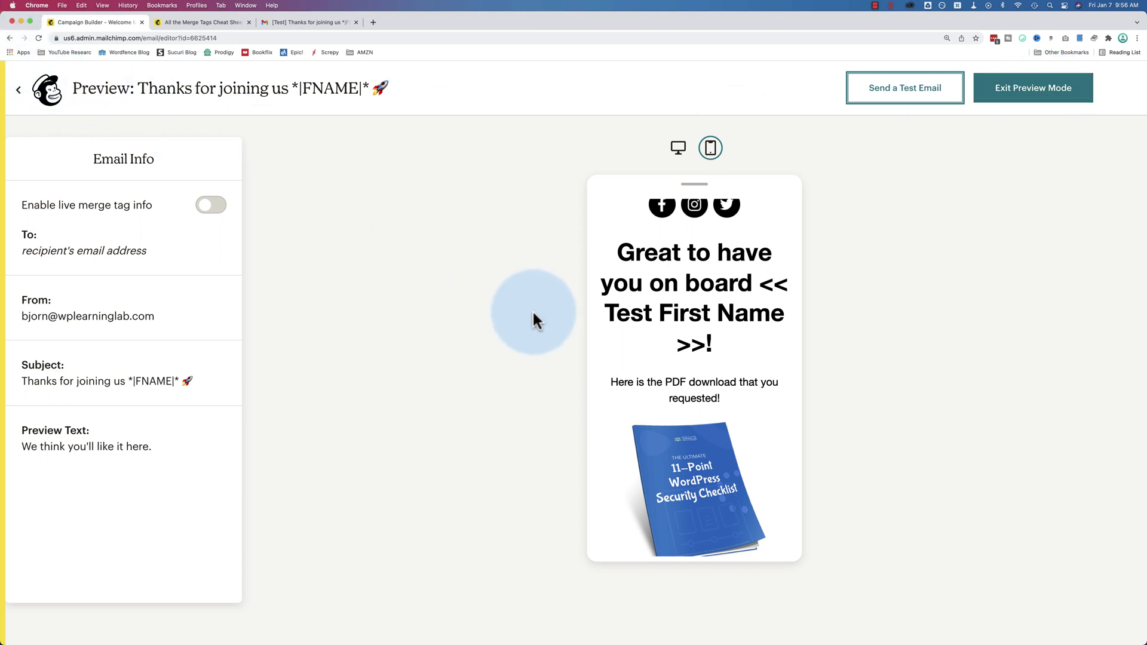
pyautogui.click(1045, 103)
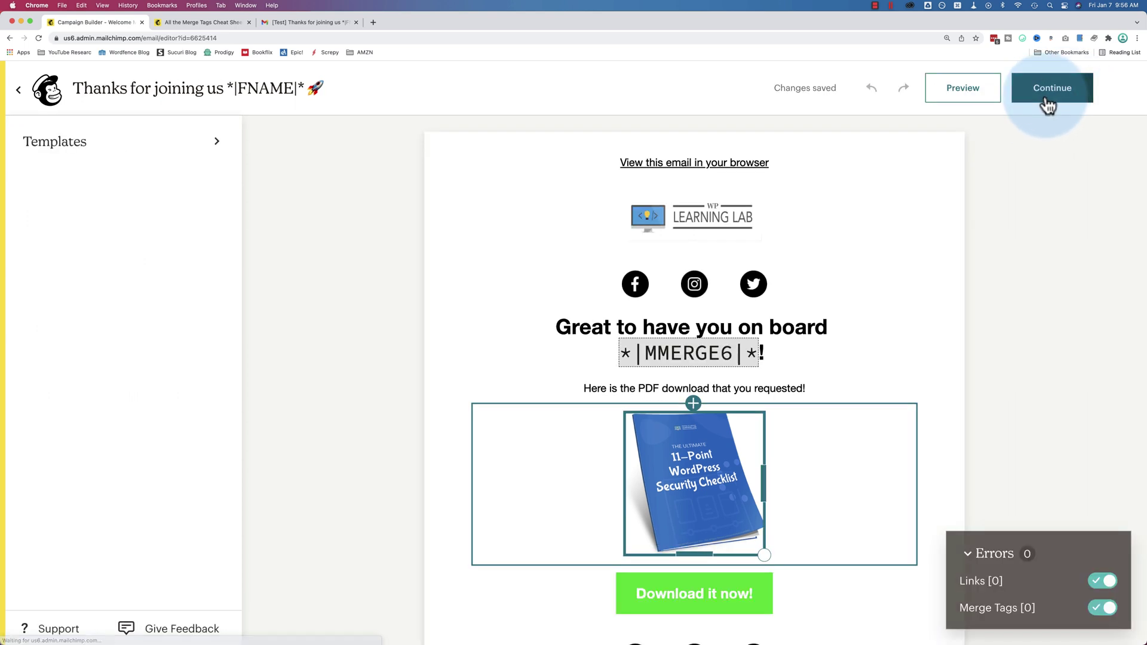
pyautogui.click(916, 299)
pyautogui.scroll(-5, 896, 323)
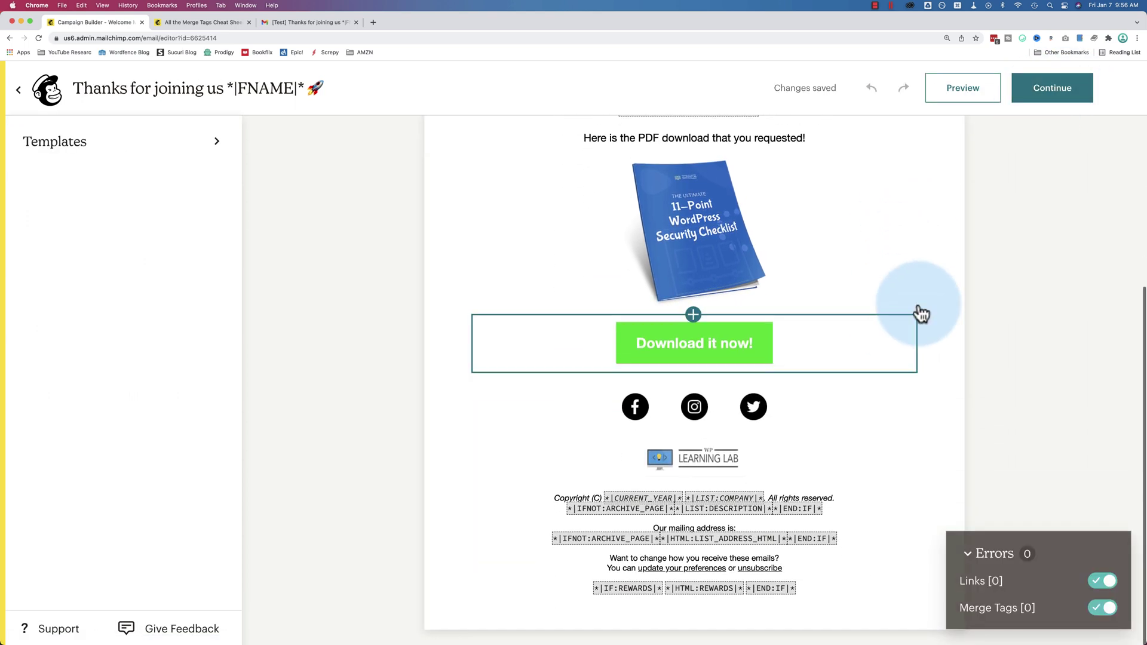
pyautogui.click(1053, 103)
pyautogui.moveTo(663, 464); pyautogui.dragTo(953, 479)
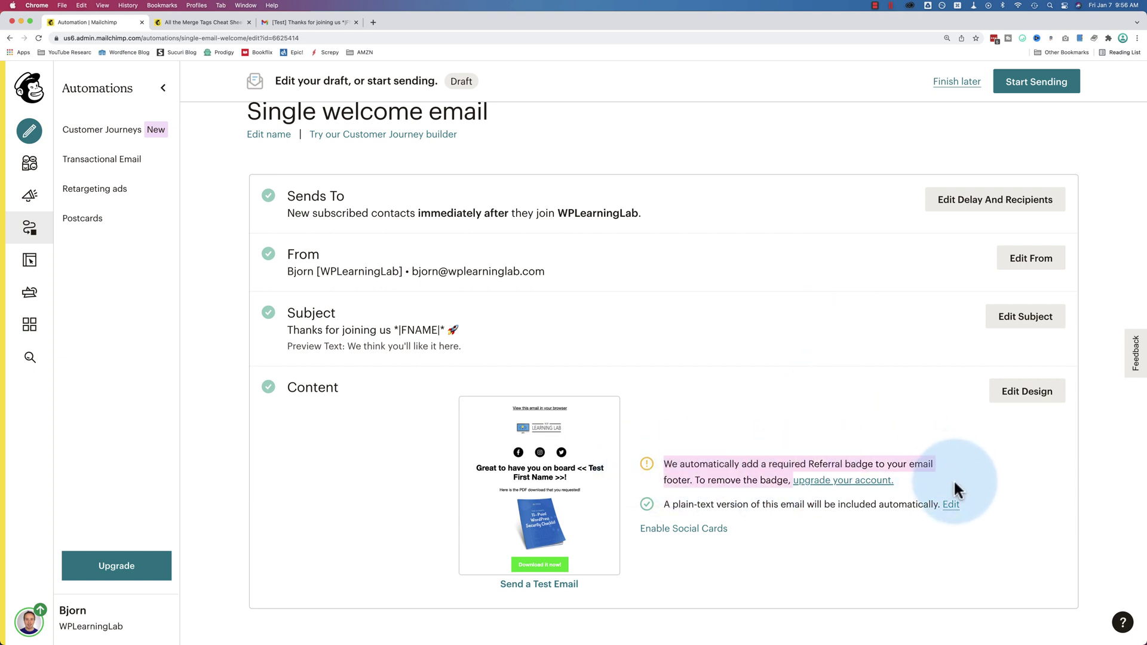
# Start sending the Single welcome email automation to the WPLearningLab audience, confirming with Start Now
pyautogui.click(695, 483)
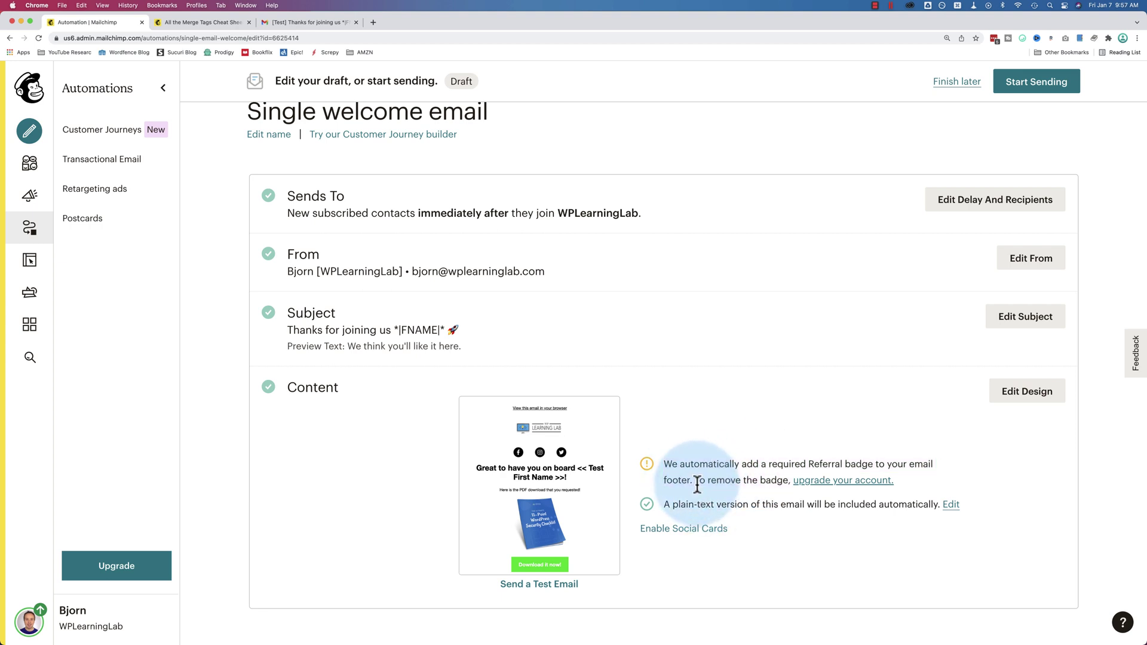
pyautogui.moveTo(696, 483); pyautogui.dragTo(919, 481)
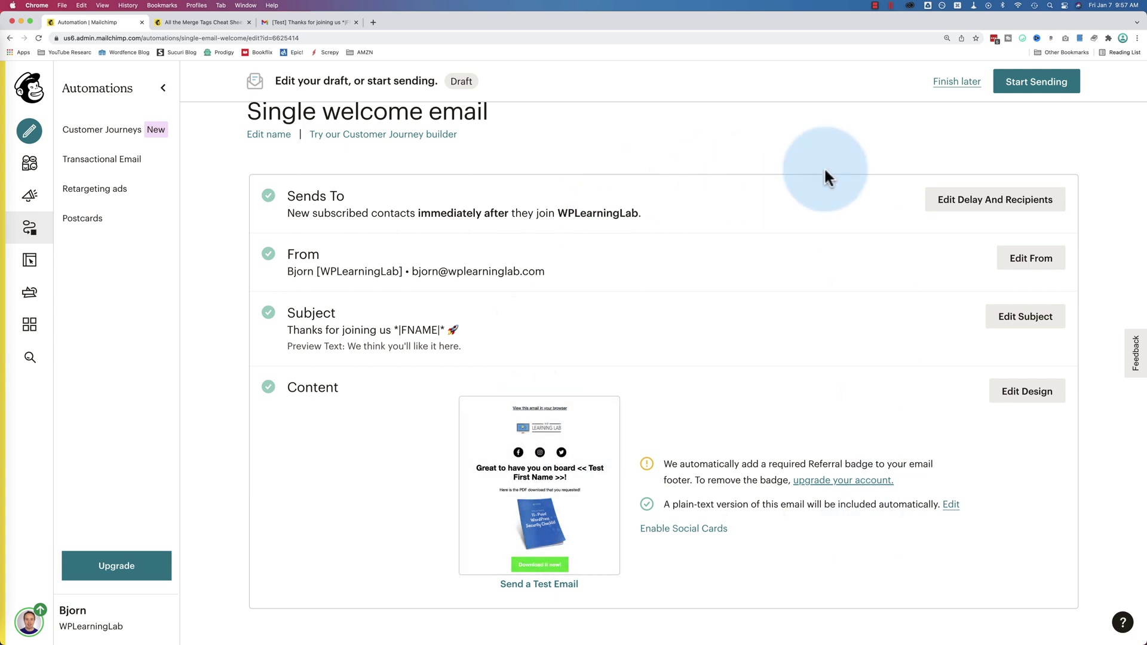
pyautogui.click(1036, 93)
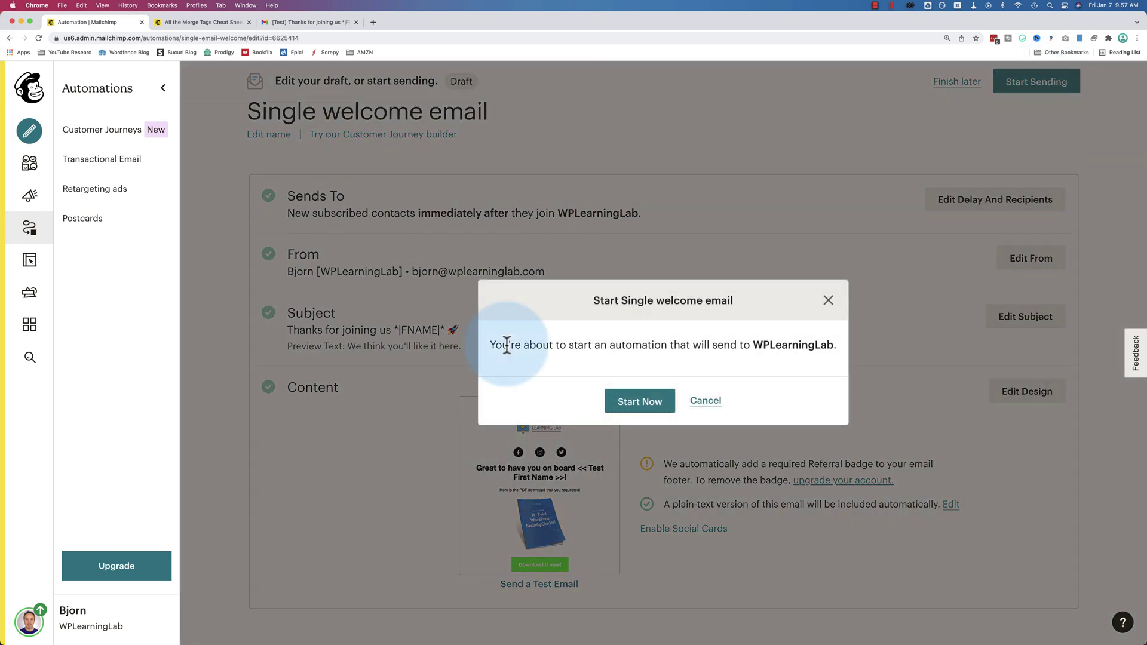
pyautogui.moveTo(501, 349); pyautogui.dragTo(779, 348)
pyautogui.doubleClick(777, 345)
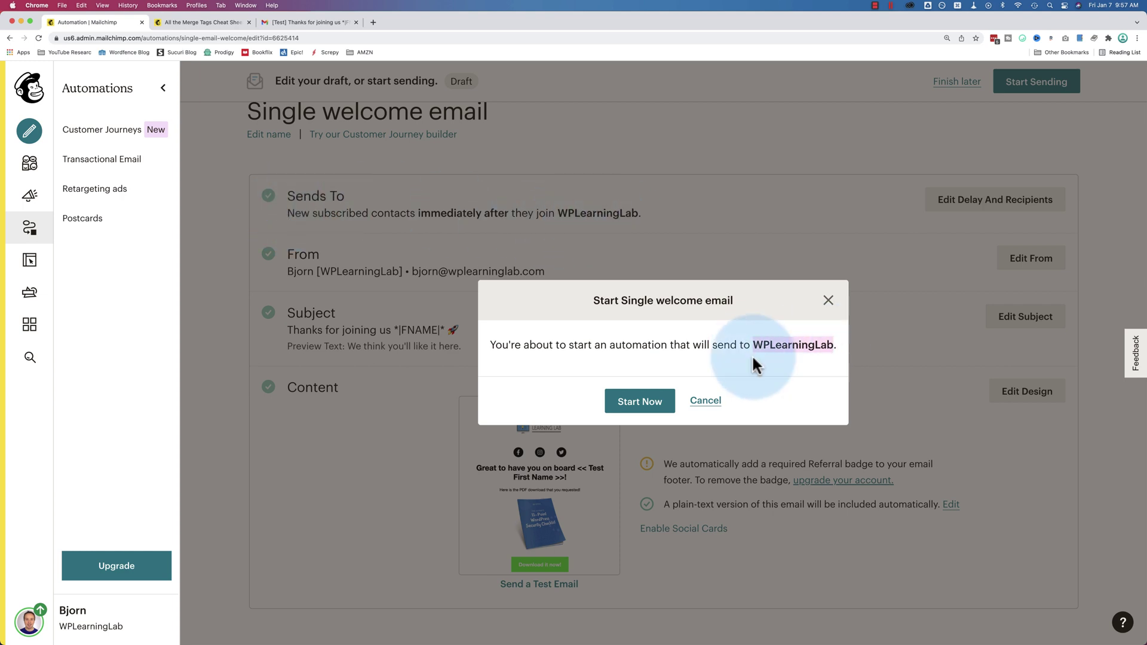
pyautogui.click(643, 402)
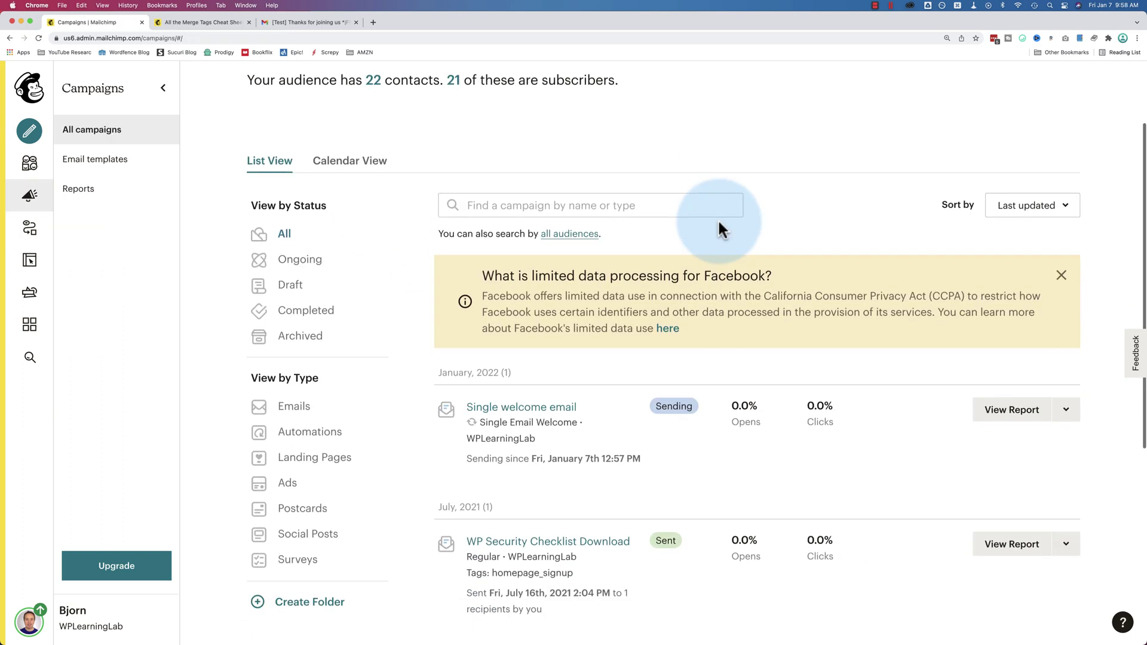
# From Campaigns, choose Edit beside View Report to open the live Single welcome email automation
pyautogui.scroll(-1, 718, 218)
pyautogui.scroll(2, 383, 214)
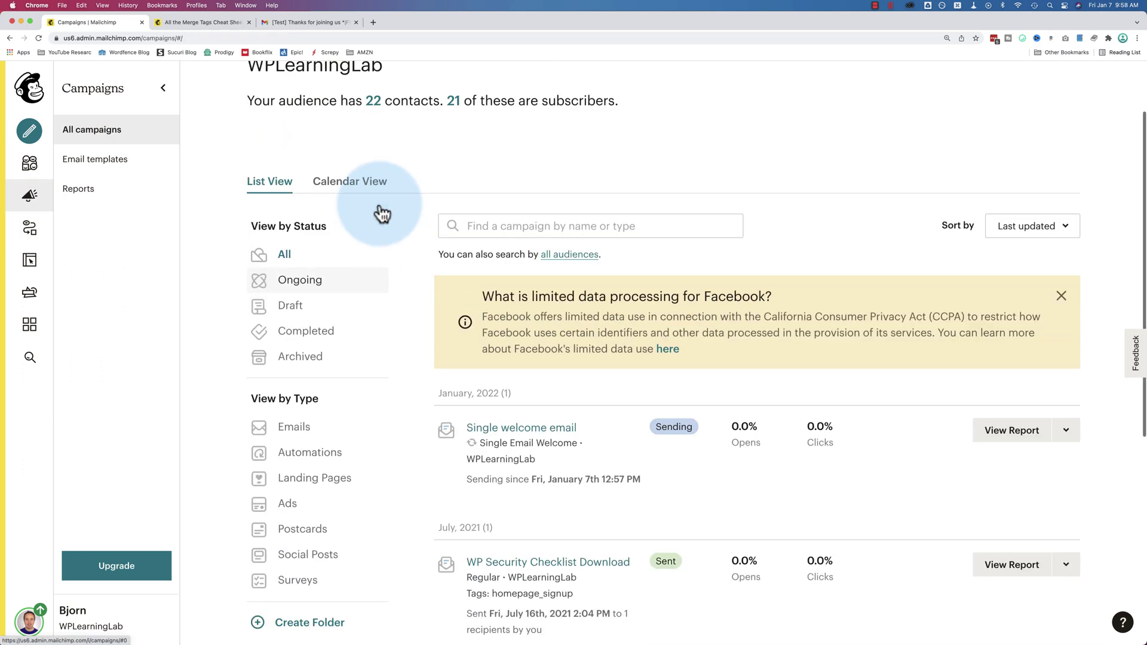
pyautogui.scroll(2, 383, 213)
pyautogui.scroll(-3, 581, 246)
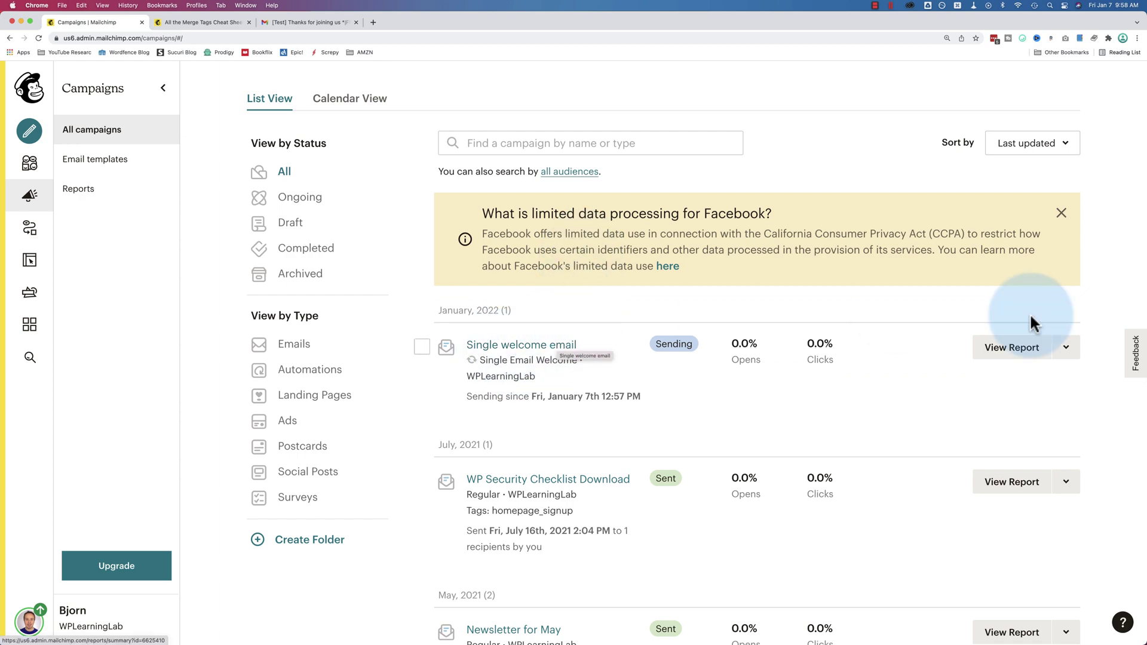
pyautogui.click(1065, 347)
pyautogui.click(920, 387)
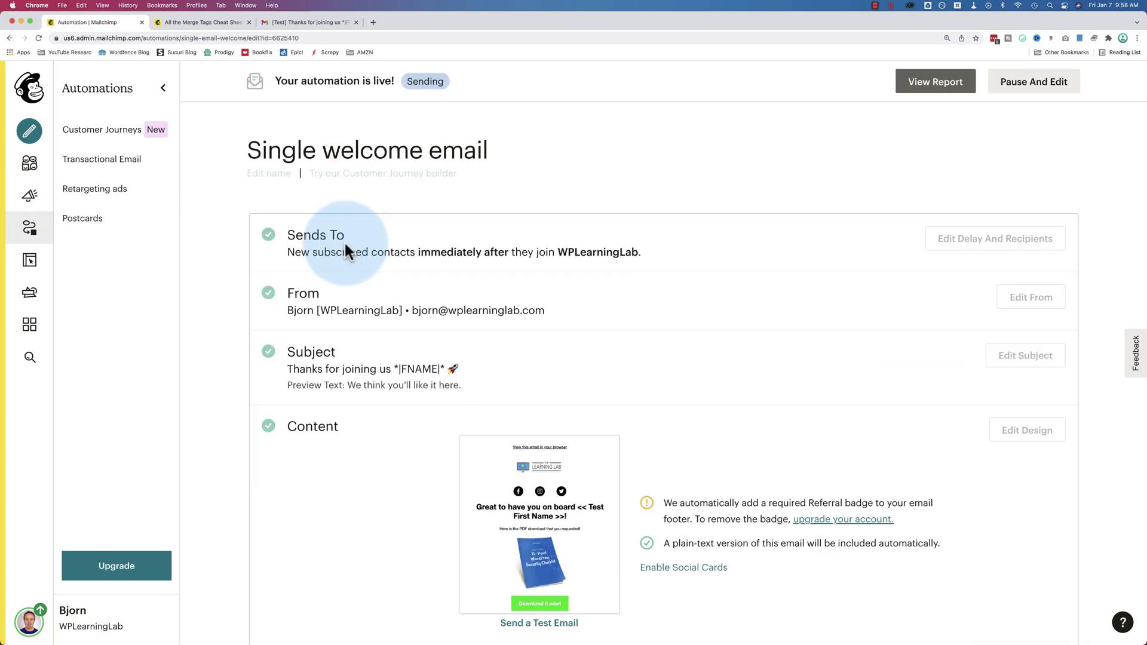
pyautogui.doubleClick(288, 251)
pyautogui.moveTo(285, 257); pyautogui.dragTo(601, 253)
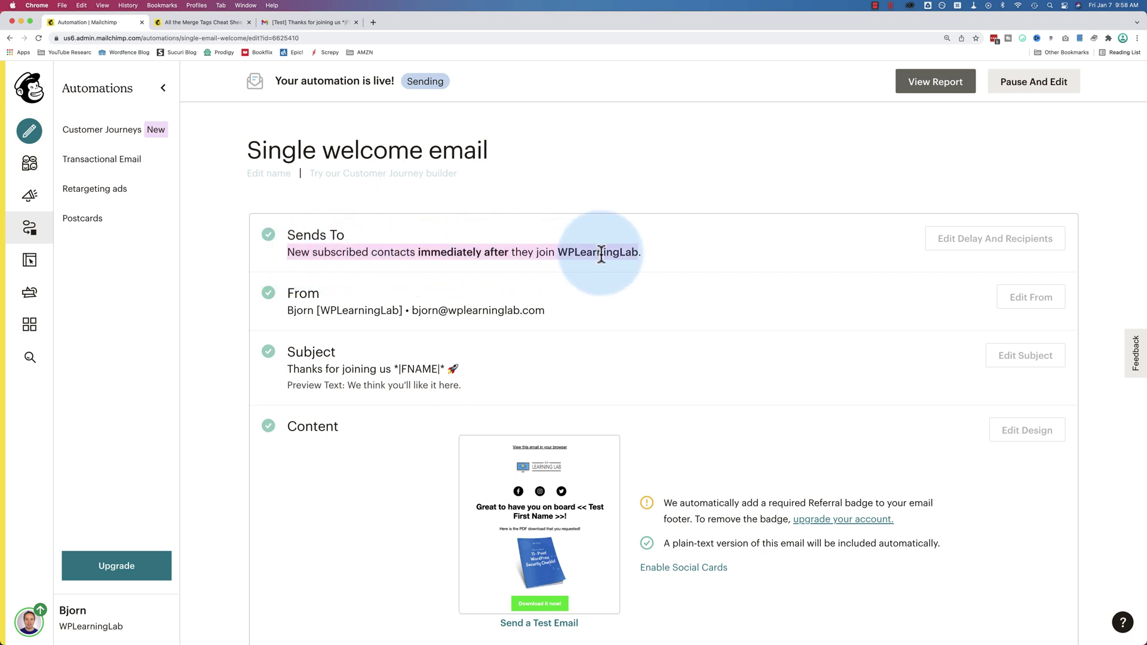